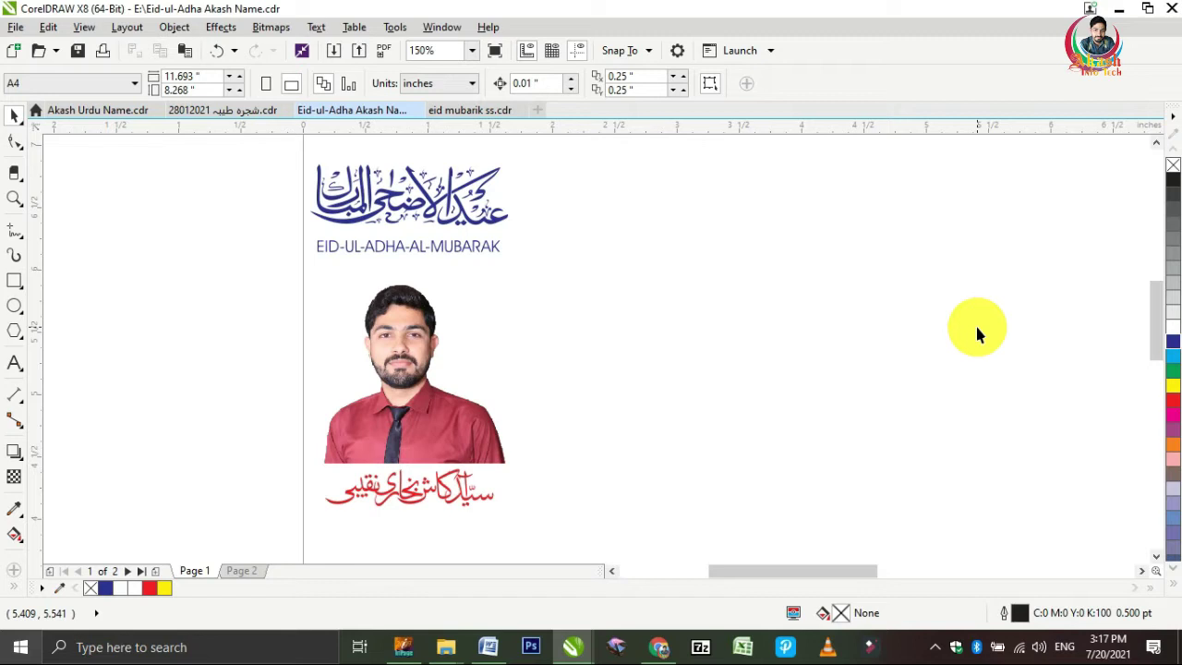
Examine the Eid greeting calligraphy, the portrait photo and the Urdu name lettering on page 1
scroll(979, 335, "right", 2)
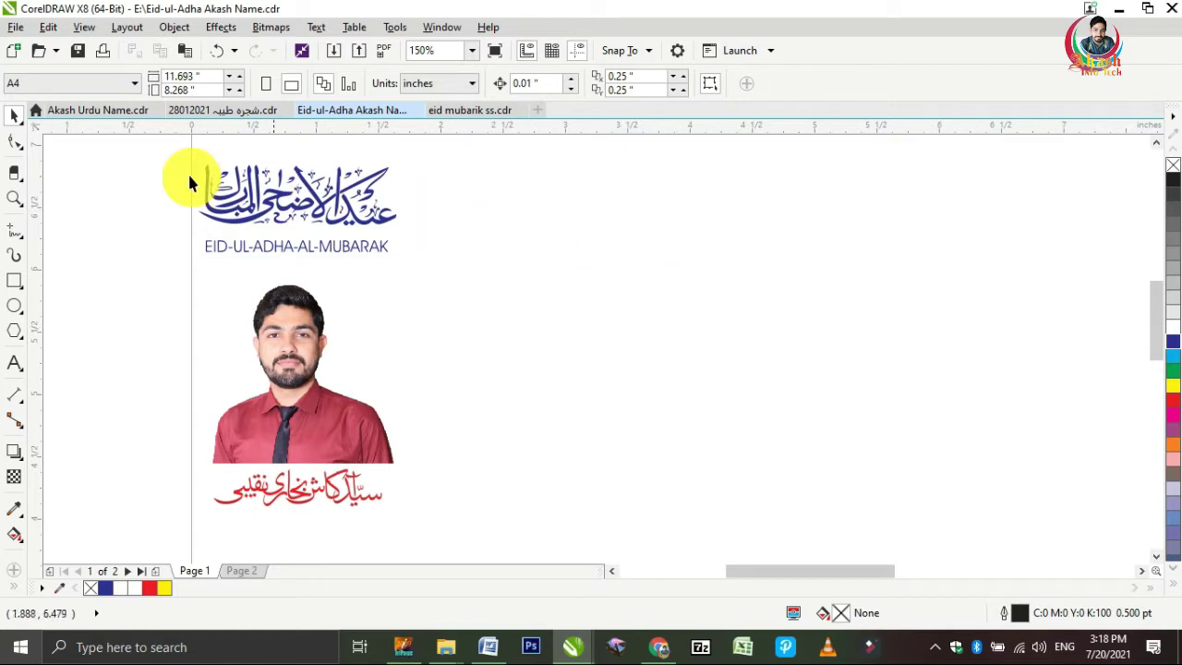
left_click_drag(158, 146, 481, 280)
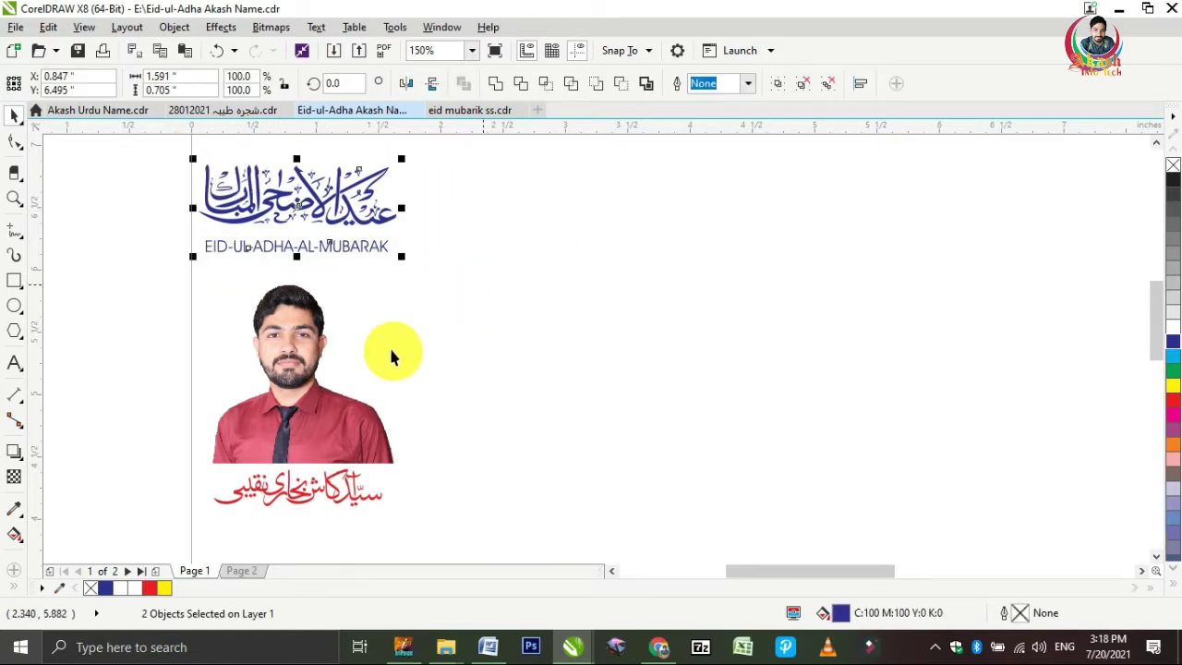
left_click(309, 429)
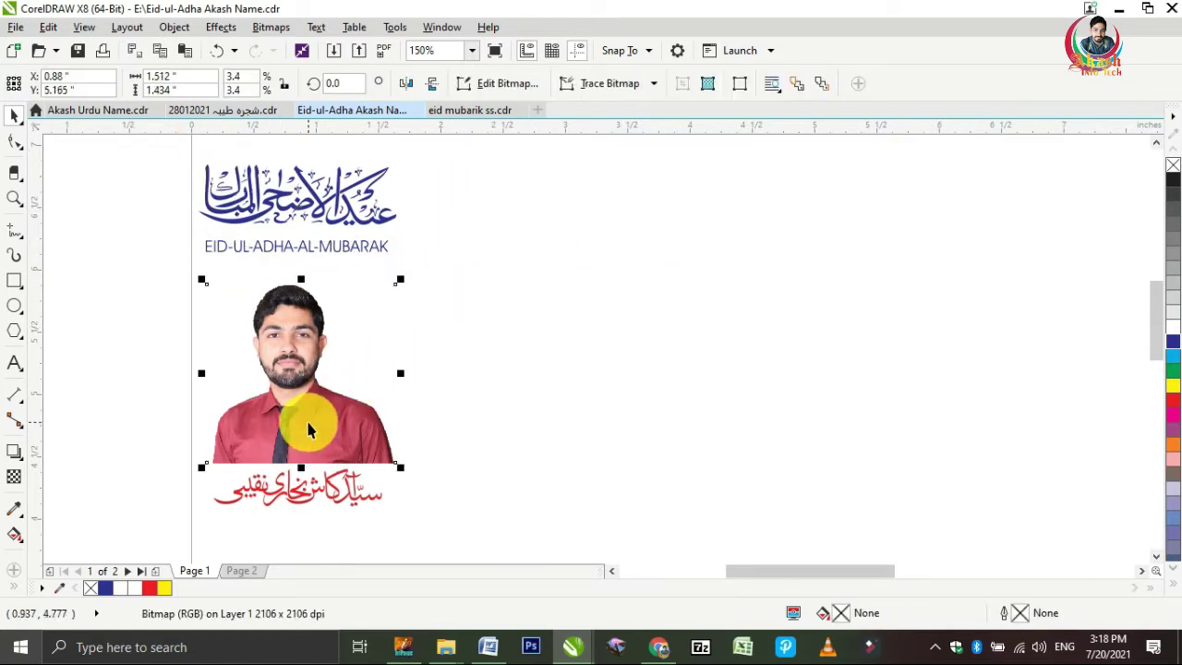
left_click_drag(158, 437, 450, 529)
left_click(543, 482)
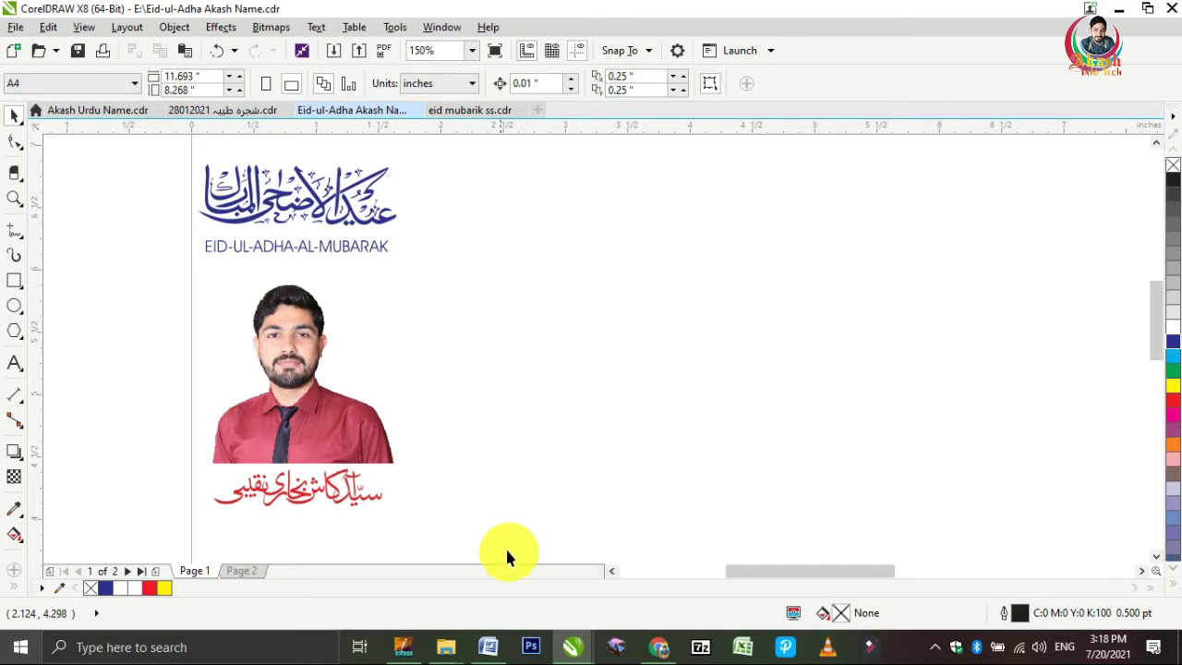
Switch to Chrome and browse the Google Images results for "back ground for eid"
left_click(659, 648)
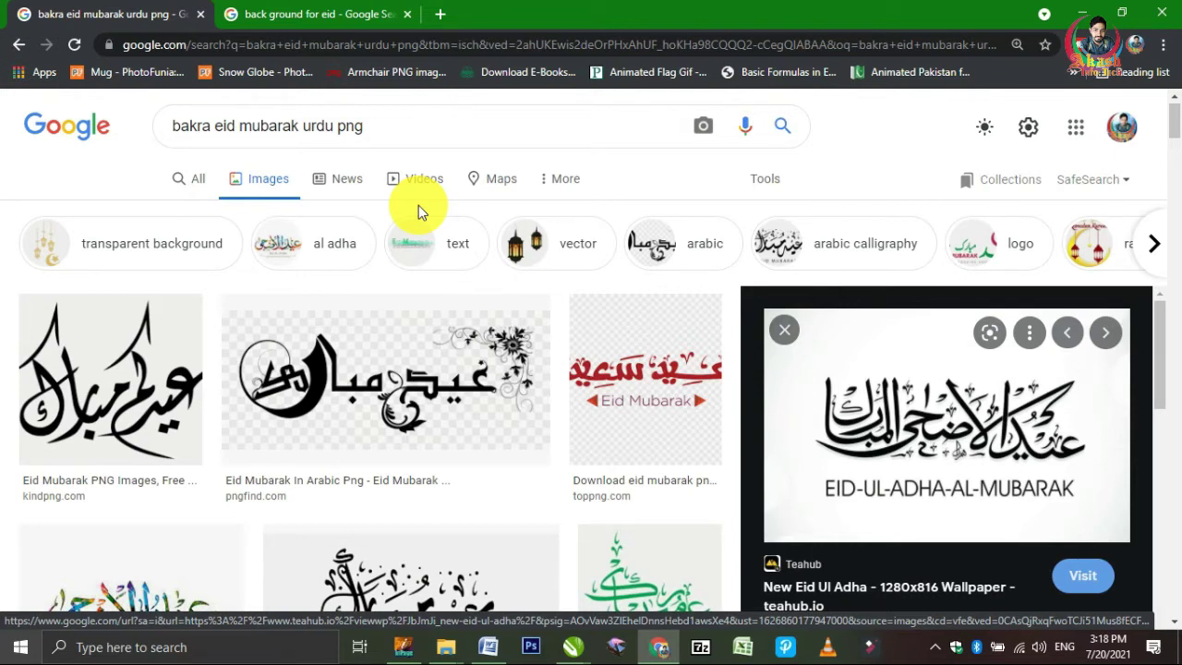
left_click(330, 19)
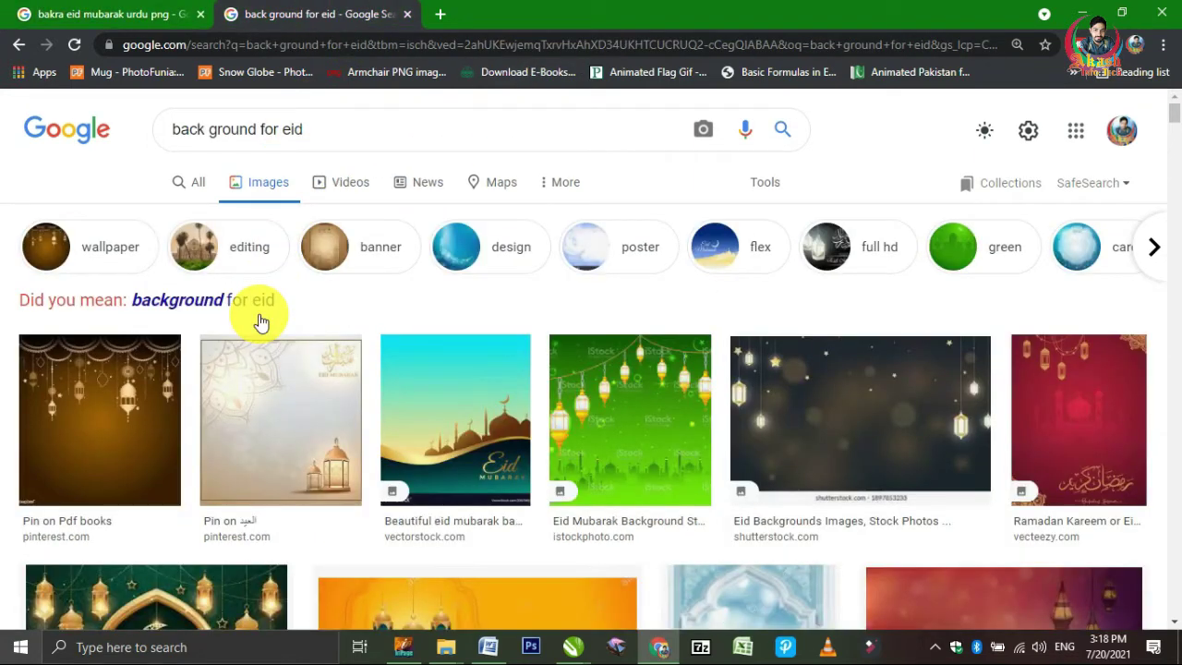
scroll(432, 560, "down", 2)
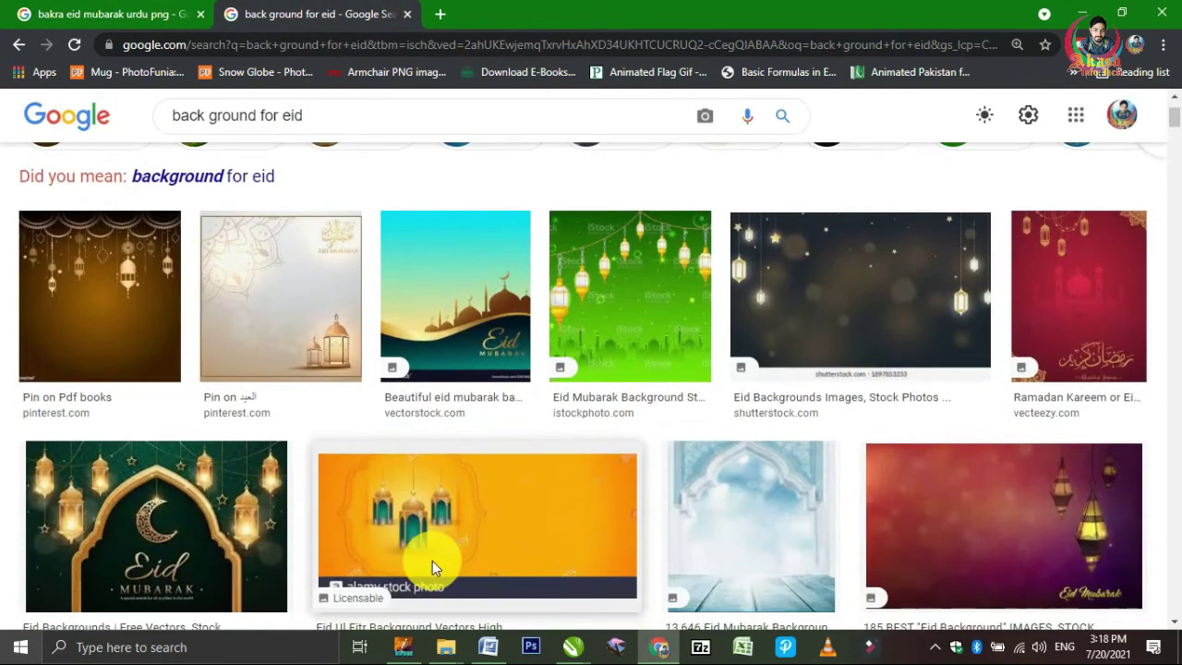
scroll(432, 560, "down", 3)
scroll(432, 561, "up", 3)
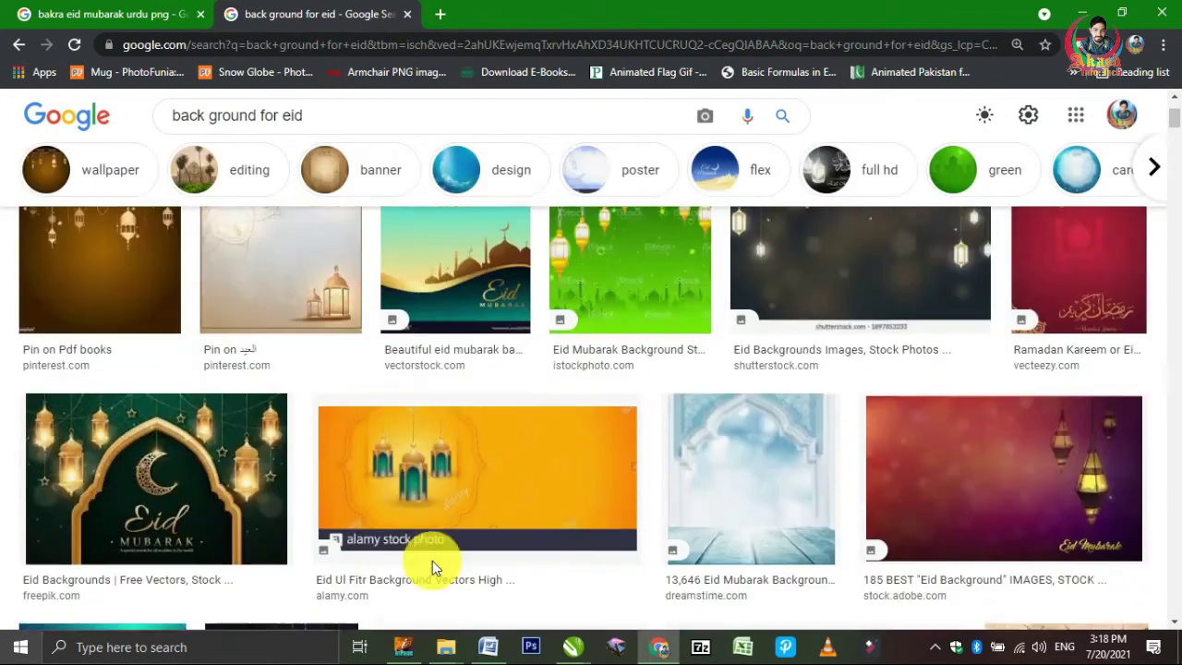
scroll(432, 560, "up", 2)
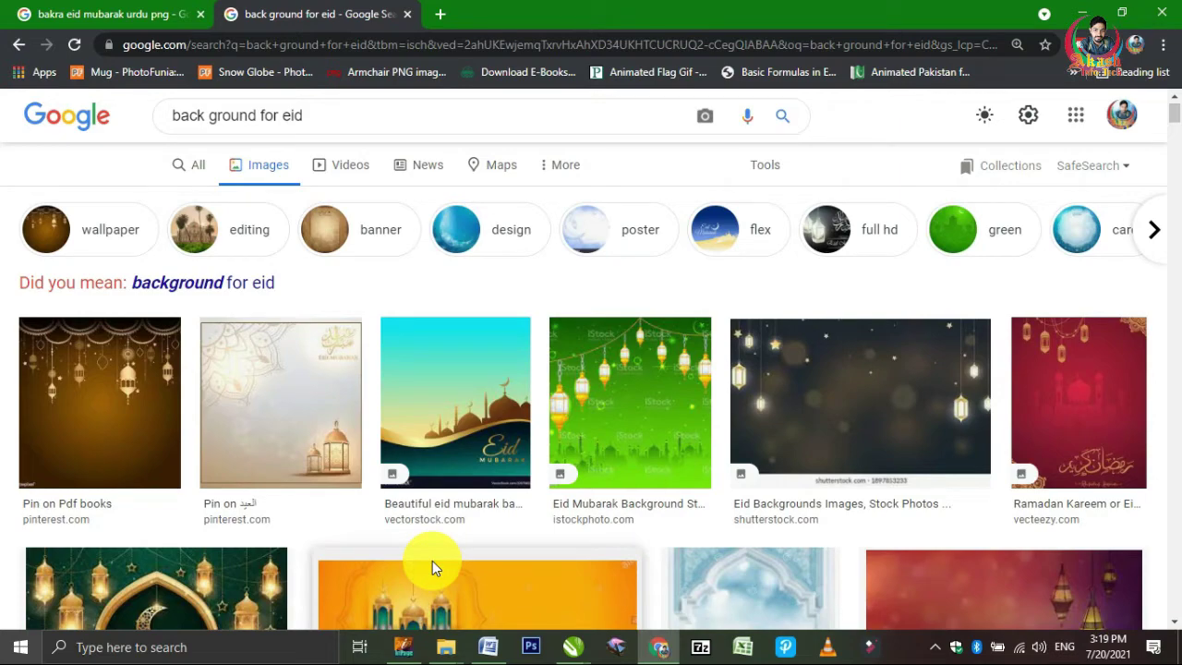
scroll(432, 561, "down", 7)
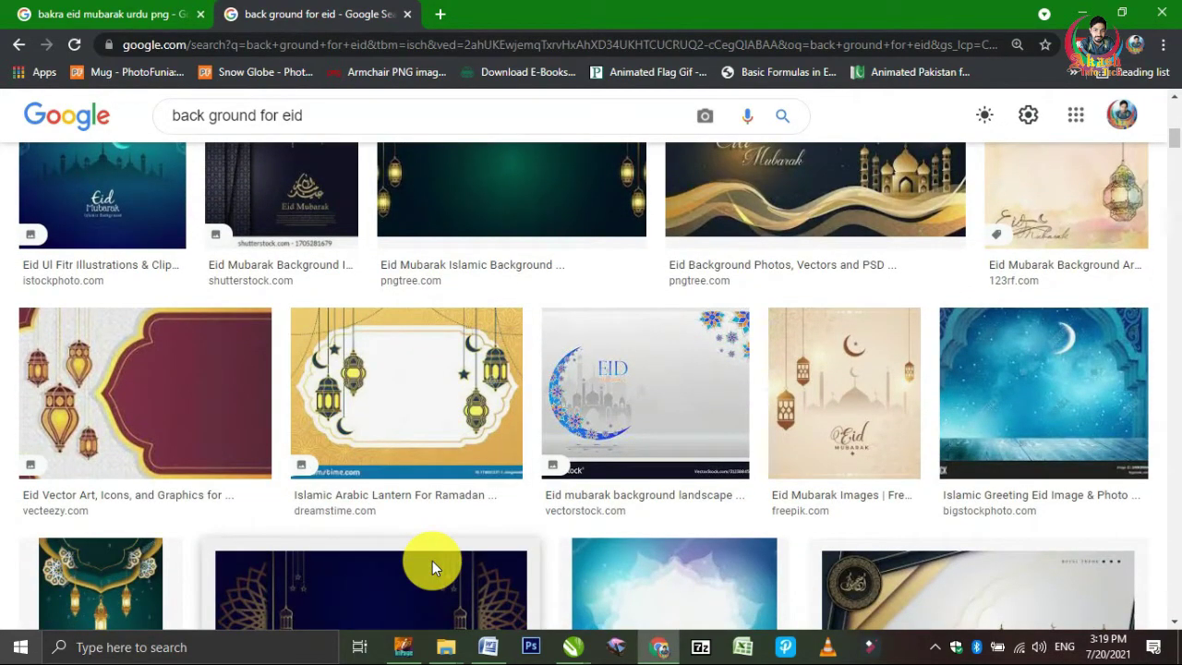
scroll(432, 560, "up", 8)
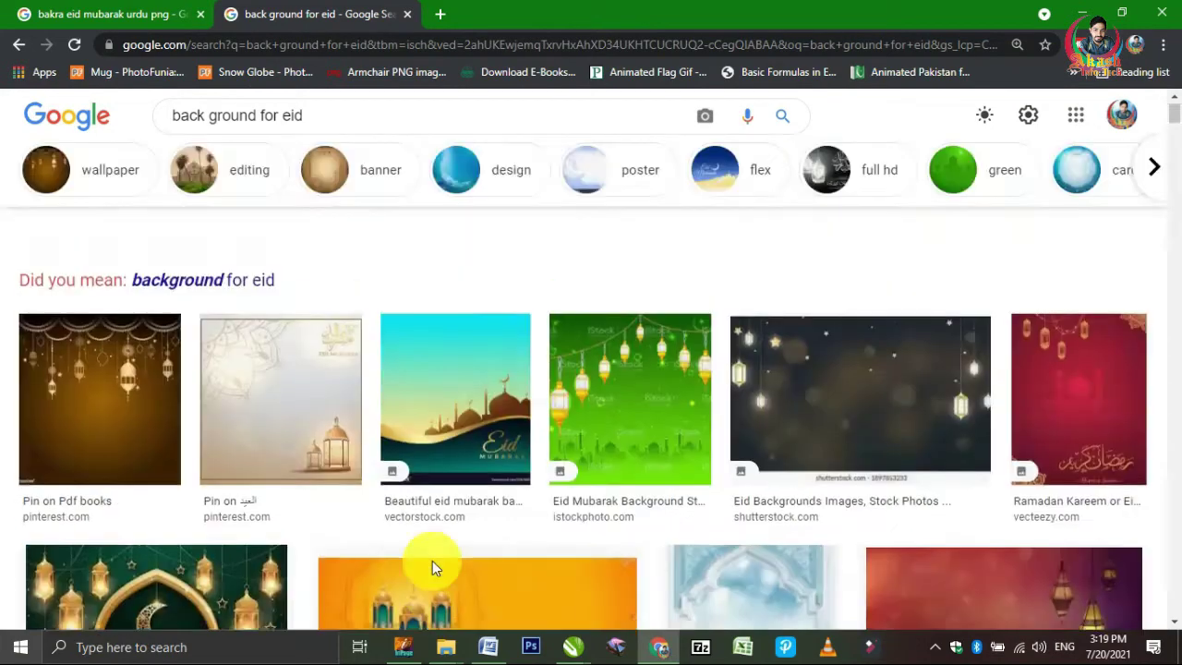
Copy the large EID-UL-ADHA-AL-MUBARAK calligraphy preview from the "bakra eid mubarak urdu png" image results
left_click(143, 16)
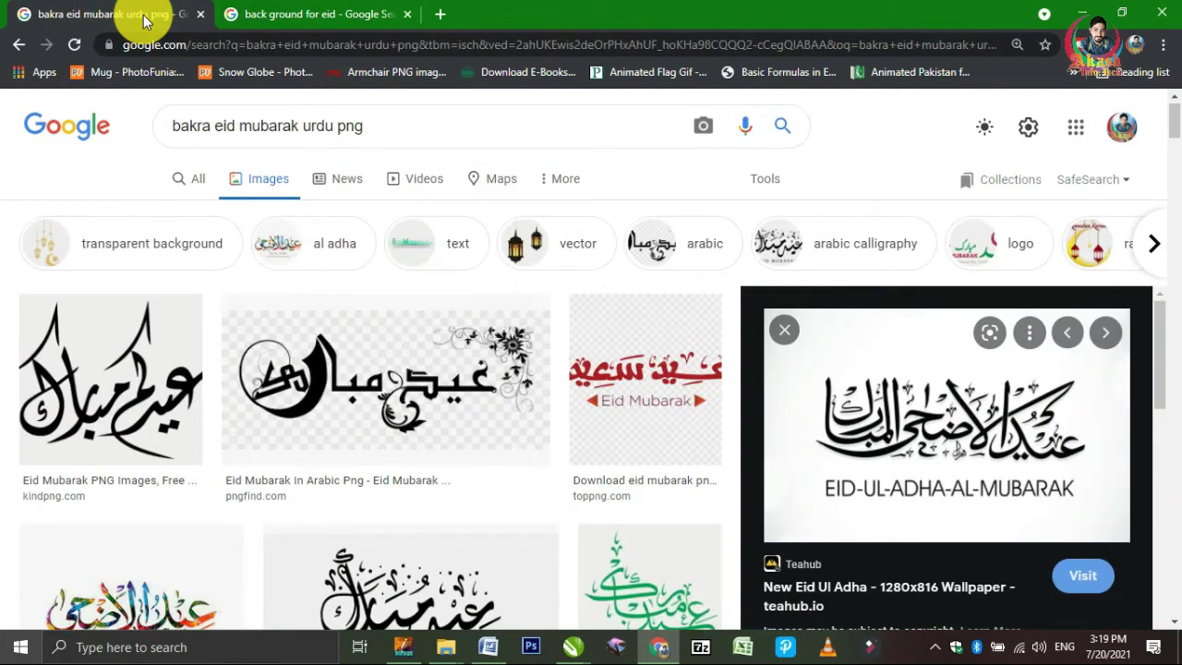
scroll(844, 406, "up", 5)
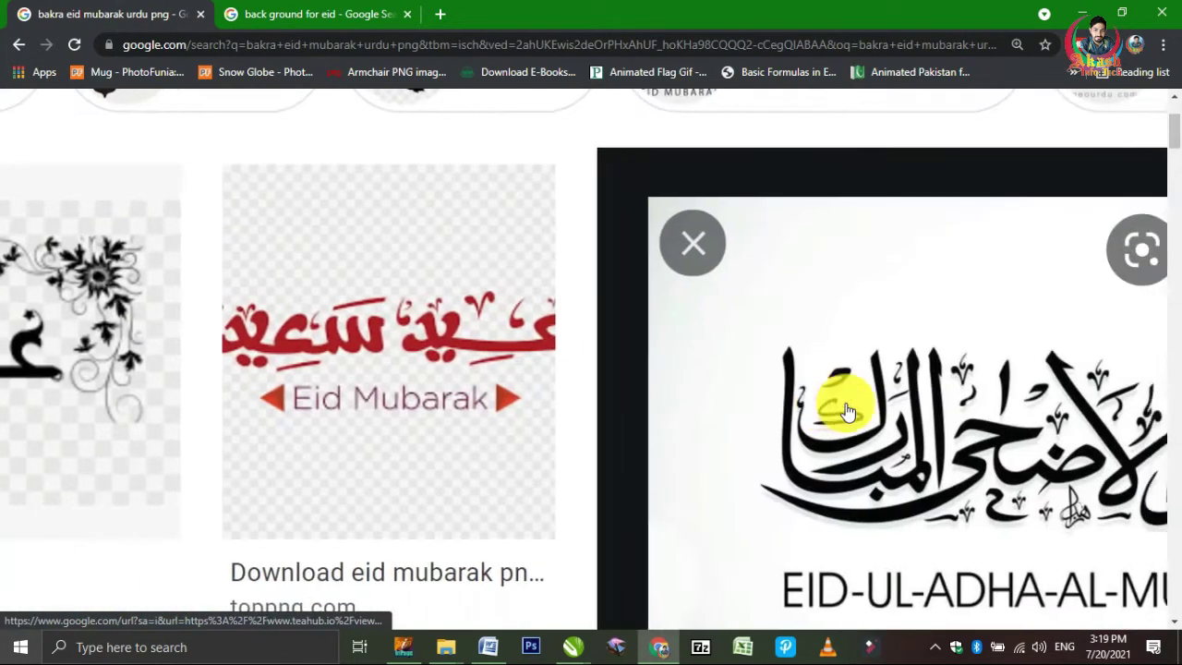
scroll(847, 411, "right", 4)
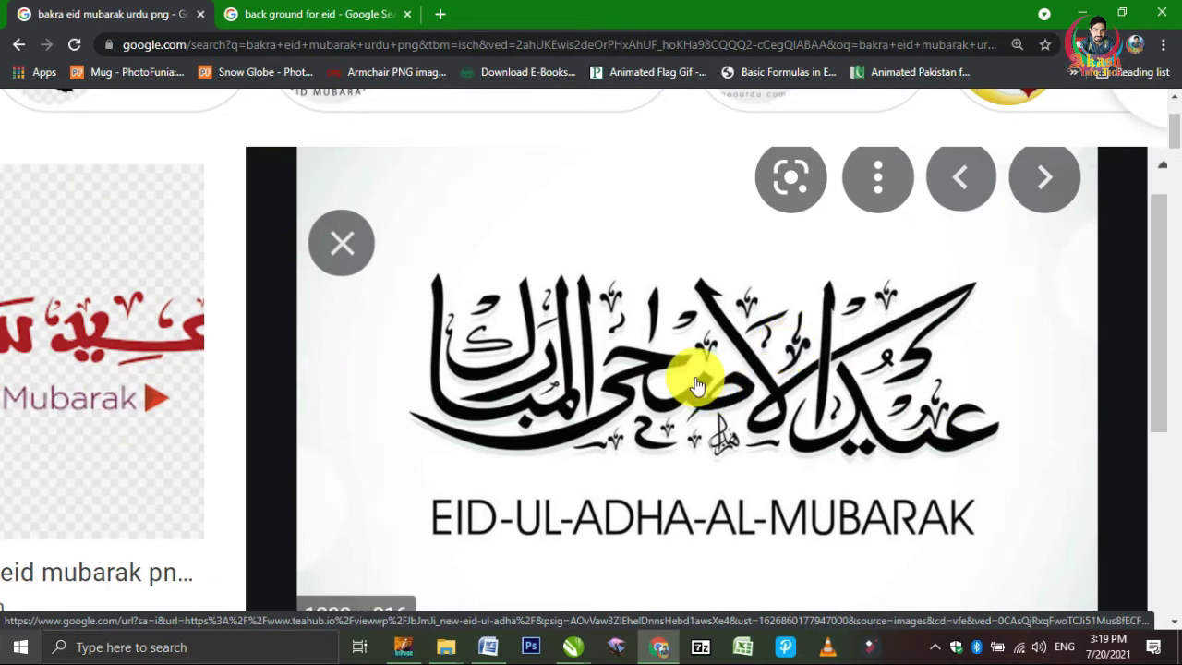
right_click(606, 292)
left_click(697, 492)
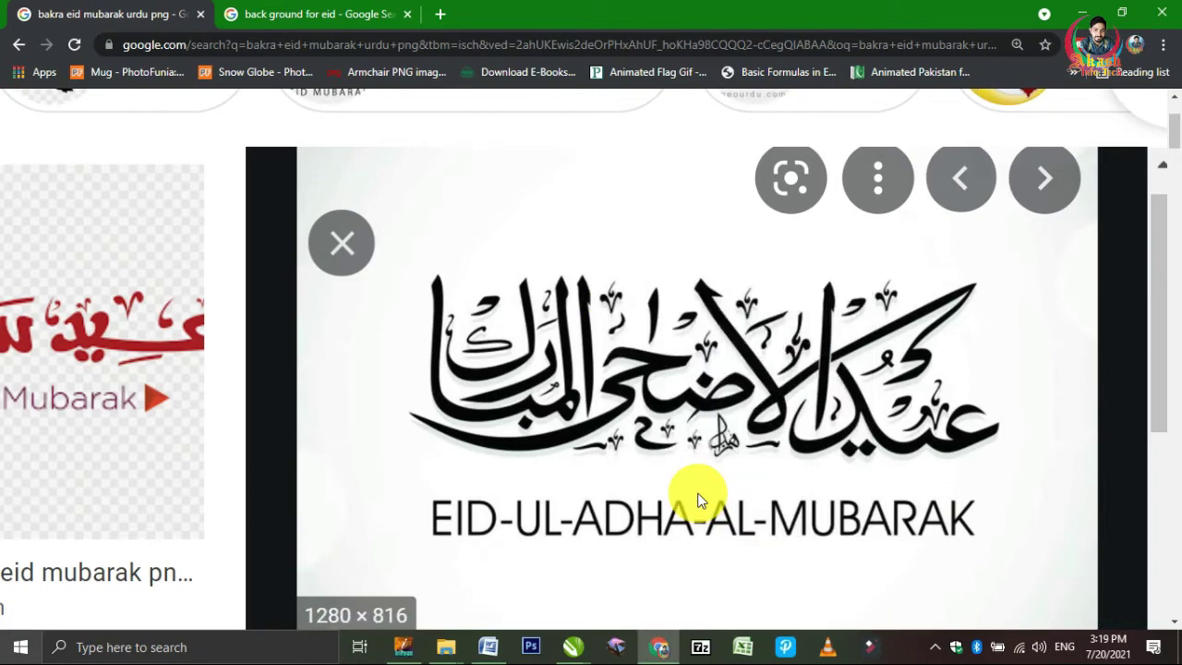
Switch to CorelDRAW, paste the copied calligraphy image shifted toward the page's left side, and delete the older black calligraphy beside the page
key("alt+Tab")
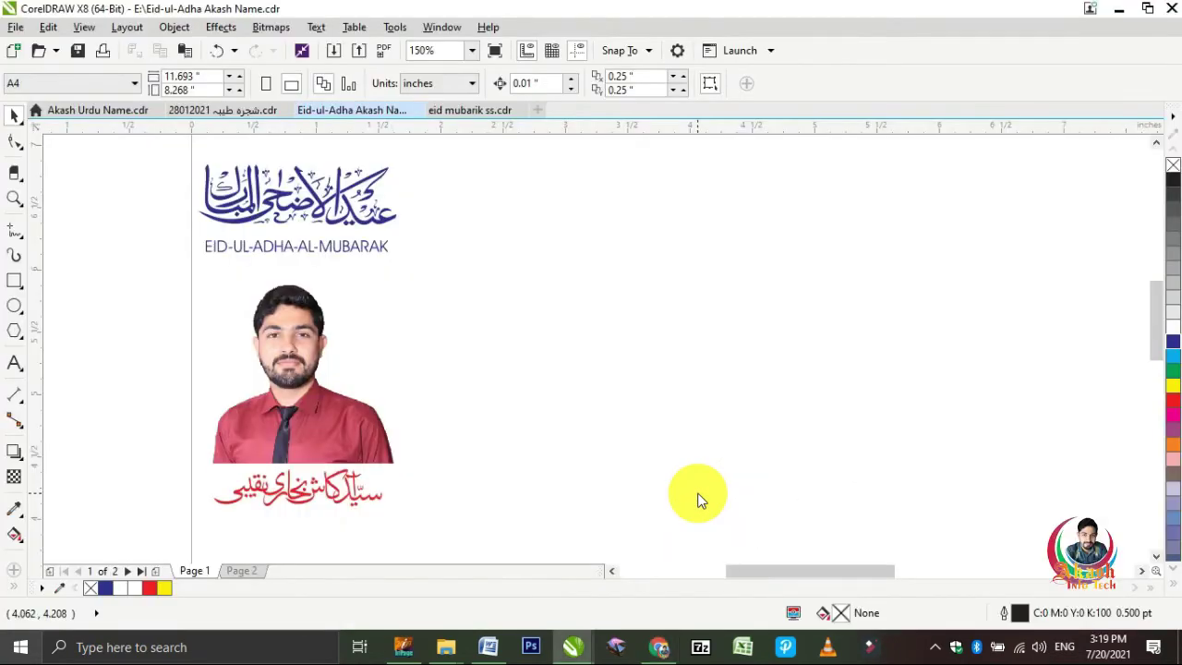
key("ctrl+v")
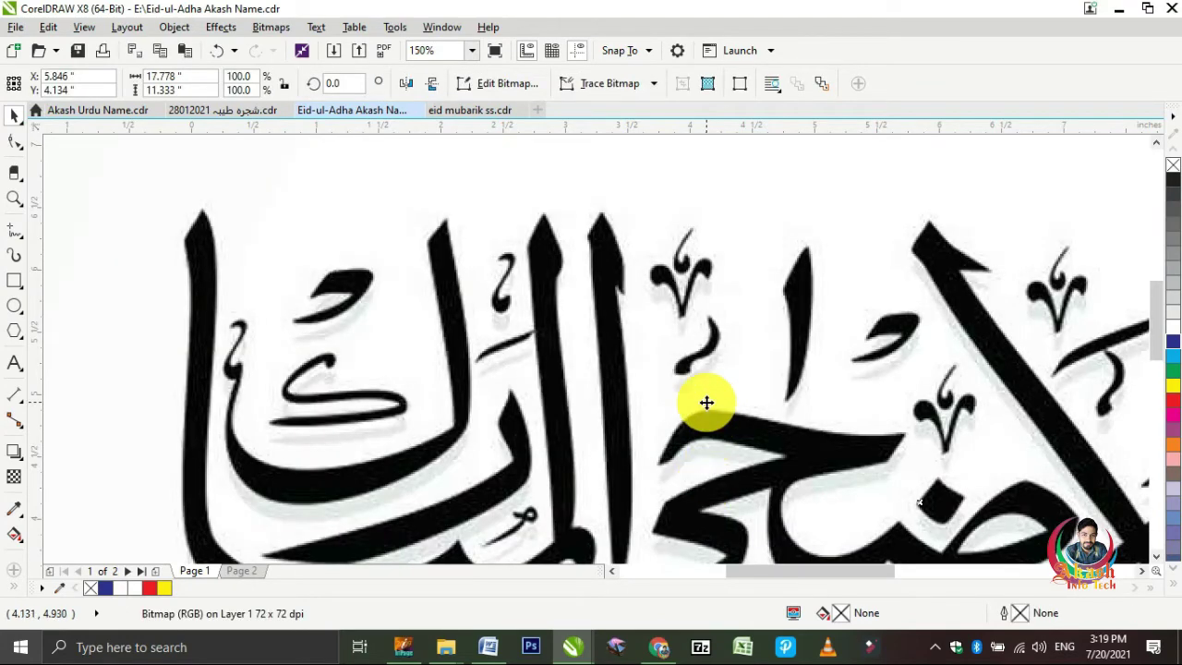
scroll(706, 403, "right", 1)
scroll(706, 402, "down", 2)
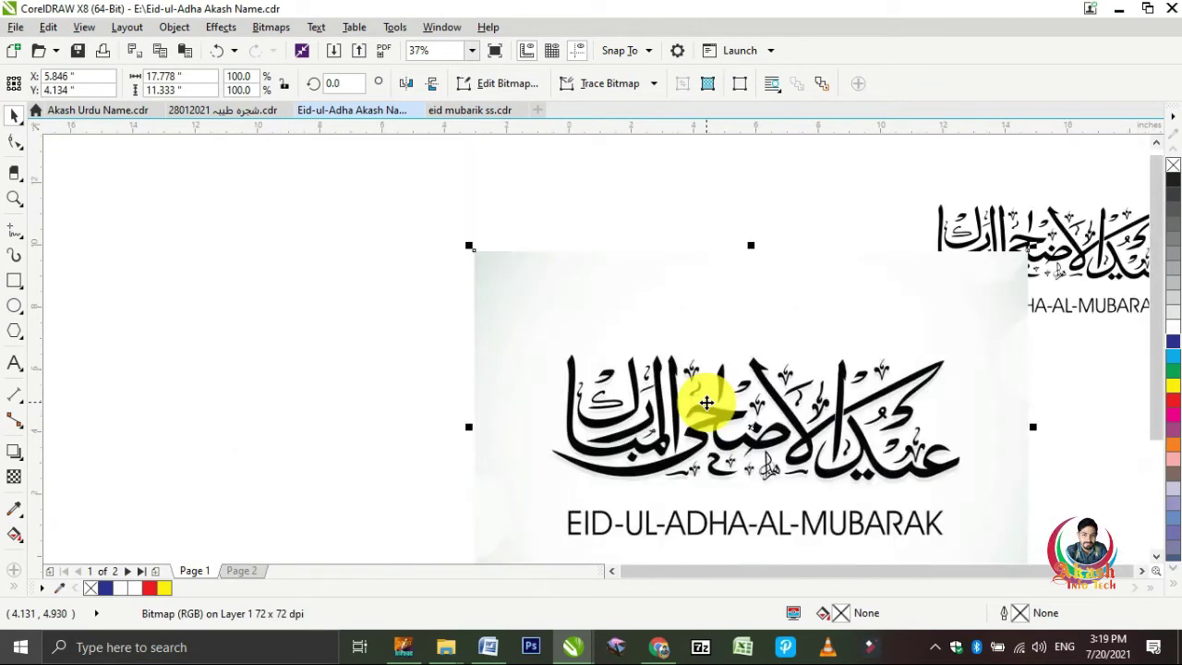
left_click_drag(886, 377, 728, 320)
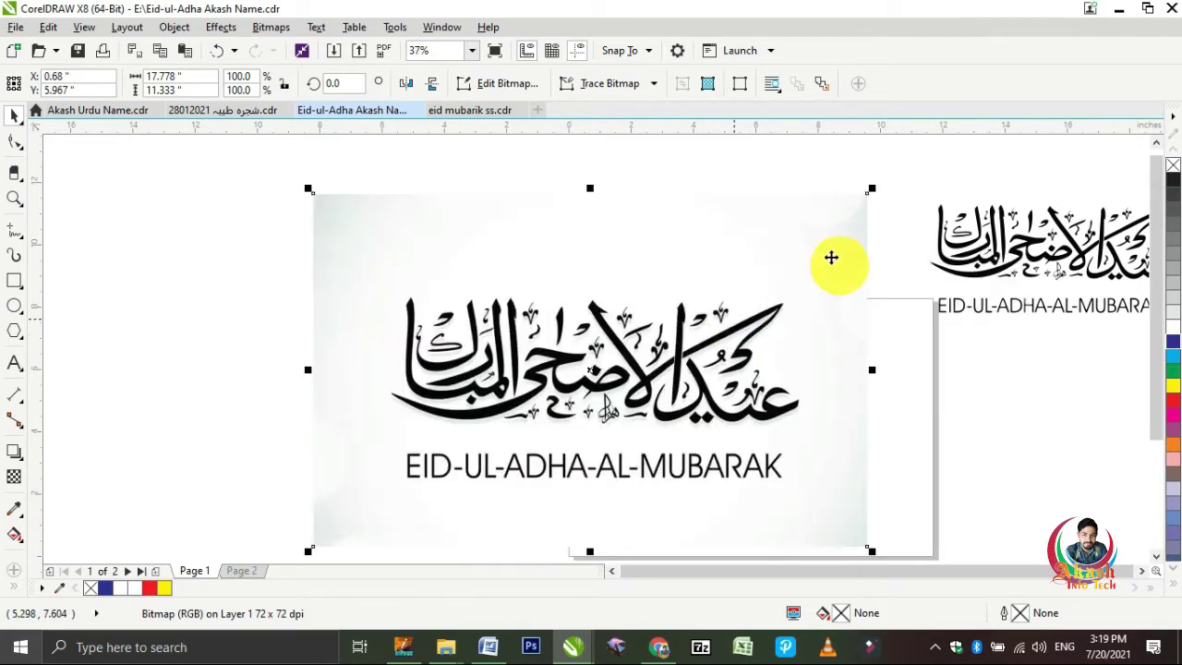
left_click_drag(914, 187, 1074, 355)
key("Delete")
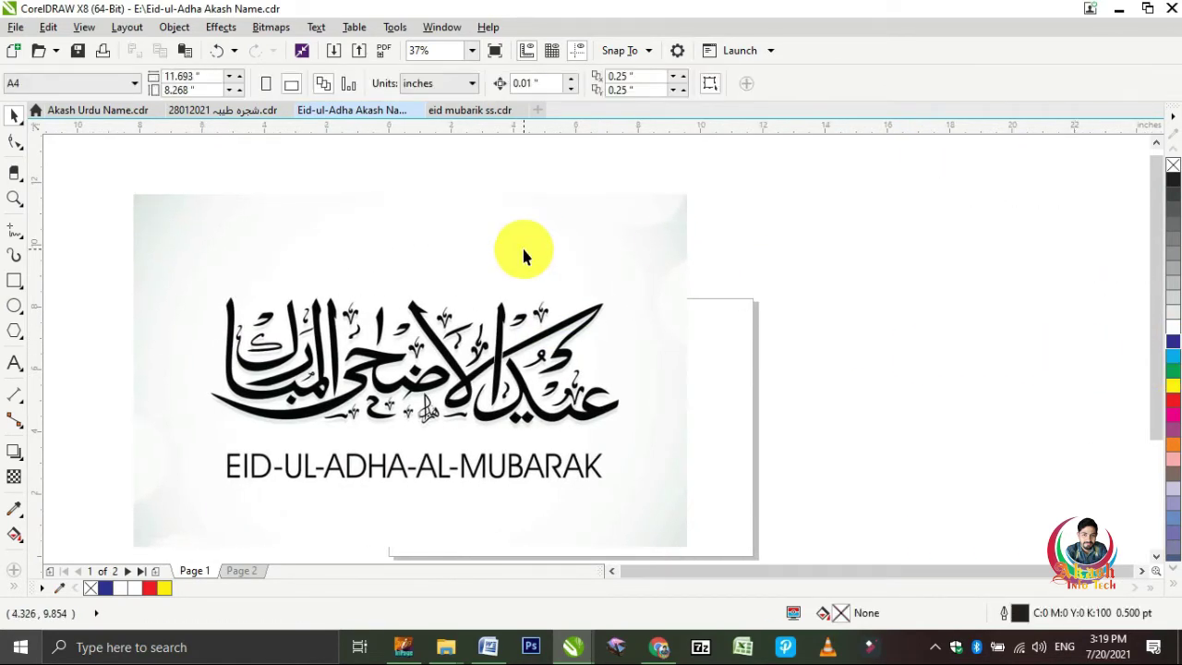
Trace the pasted calligraphy bitmap with Outline Trace as Line art, keeping the default trace settings
left_click(524, 255)
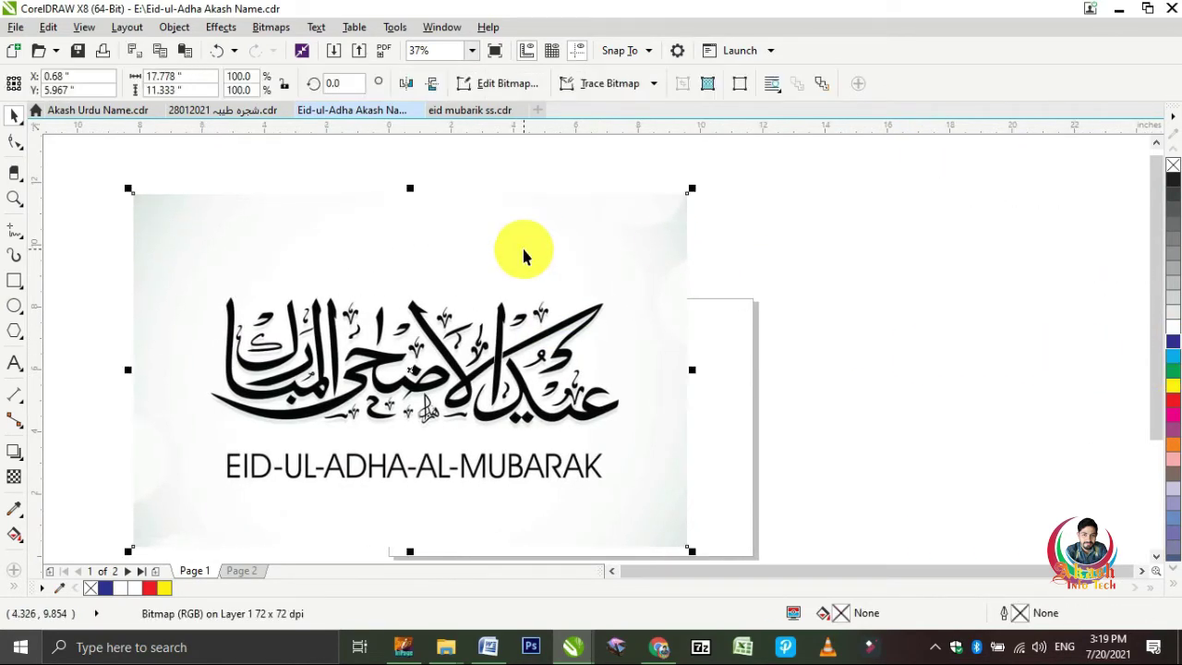
left_click(639, 84)
mouse_move(672, 157)
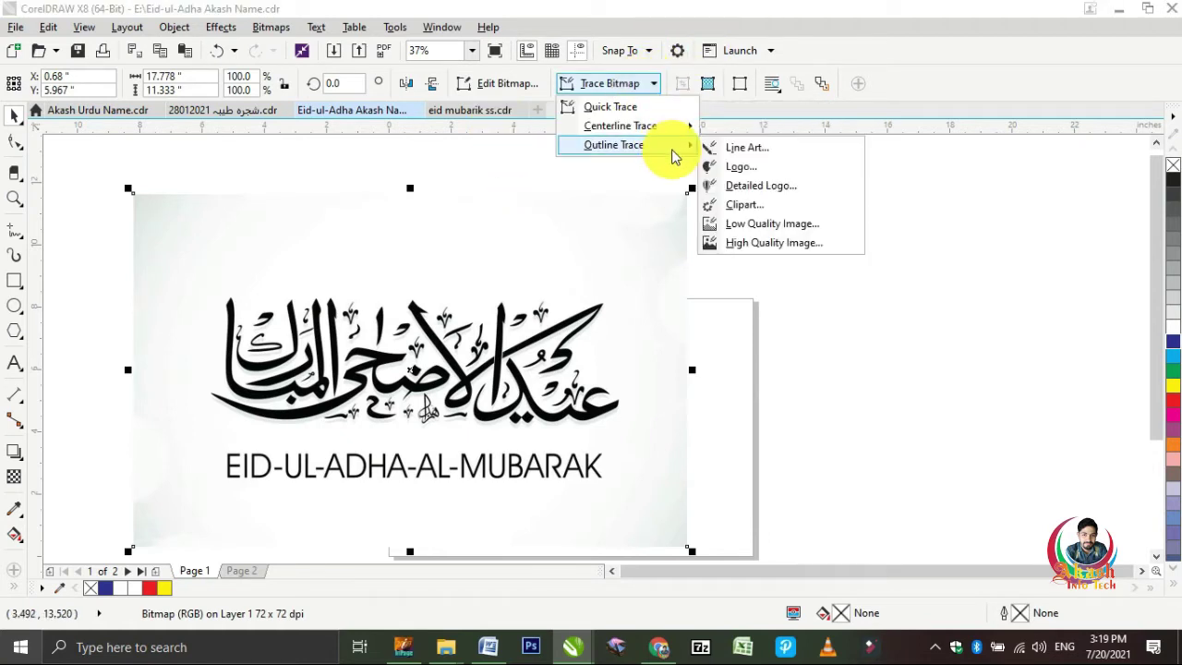
left_click(735, 150)
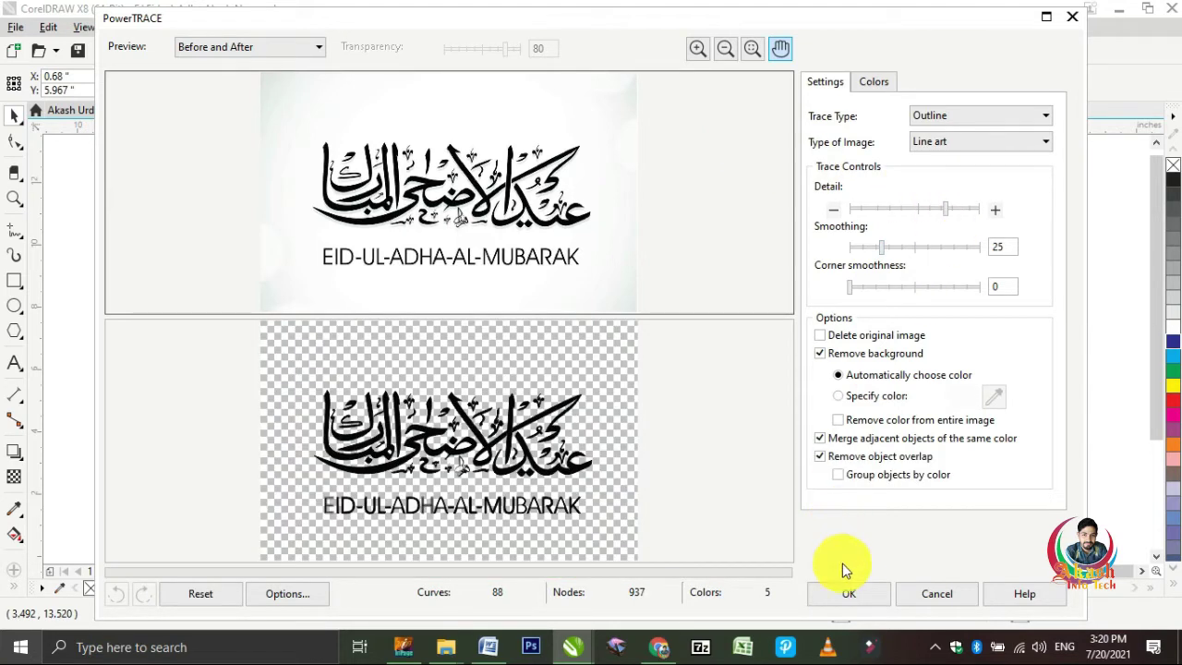
left_click(851, 593)
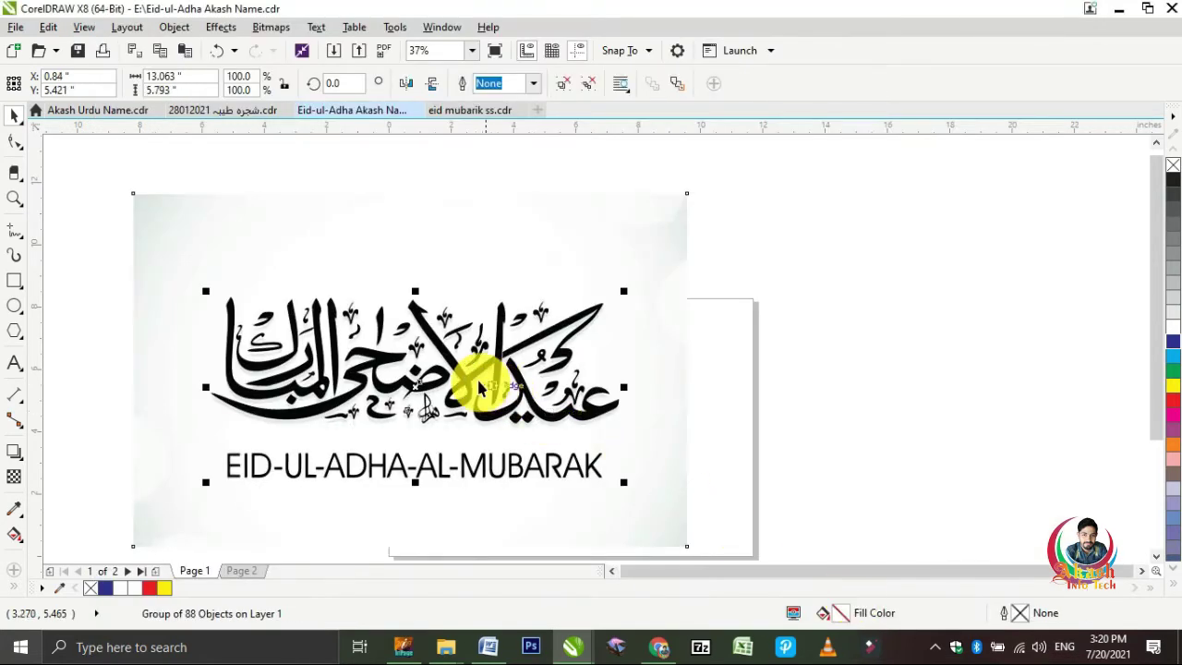
Move the traced calligraphy off the right side of the page and delete the original bitmap
mouse_move(469, 376)
left_mouse_down()
mouse_move(976, 342)
mouse_move(1003, 362)
left_mouse_up()
left_click(550, 397)
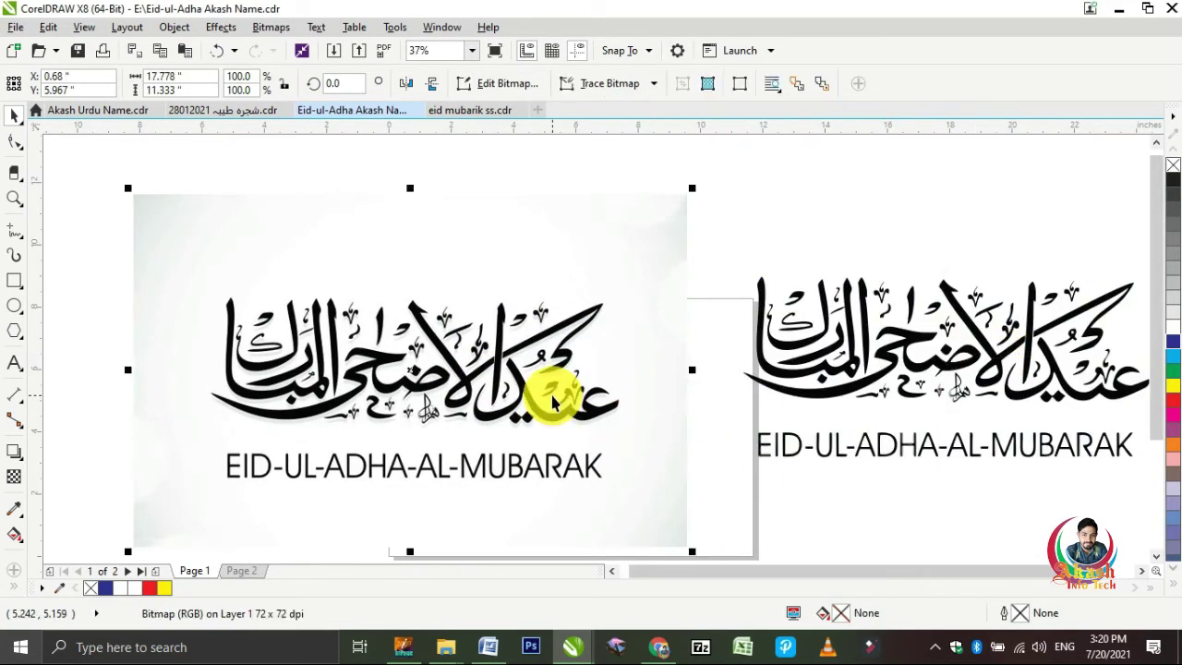
key("Delete")
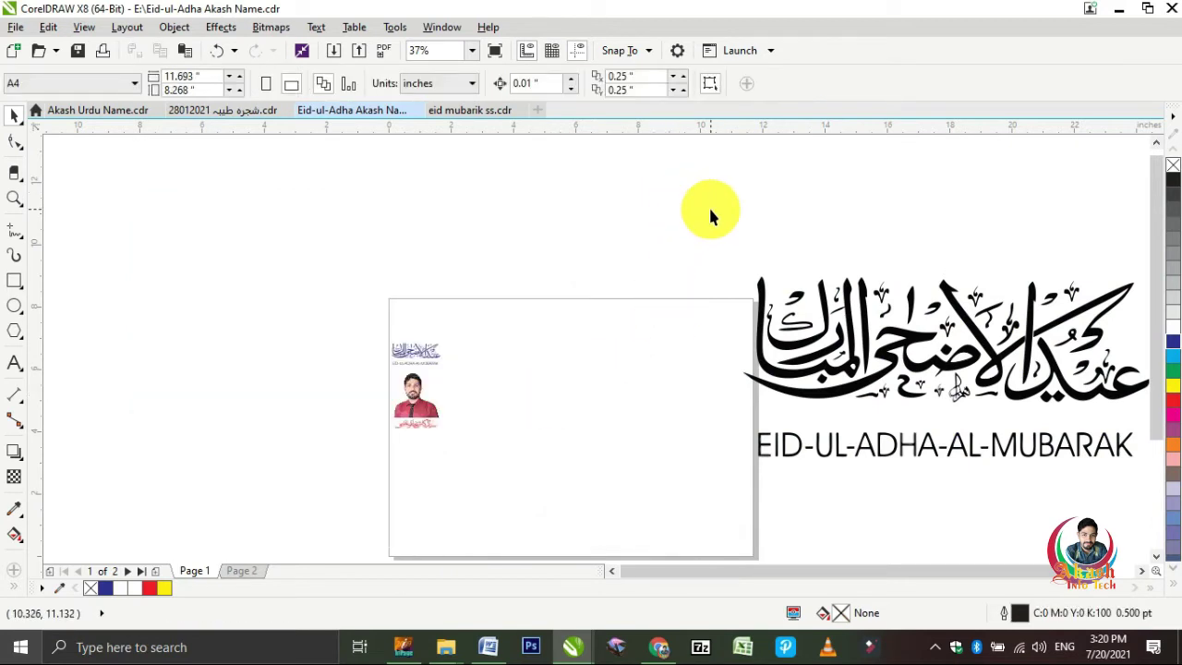
Scale the traced calligraphy group down proportionally to about 8.74 inches wide
left_click_drag(708, 208, 1071, 514)
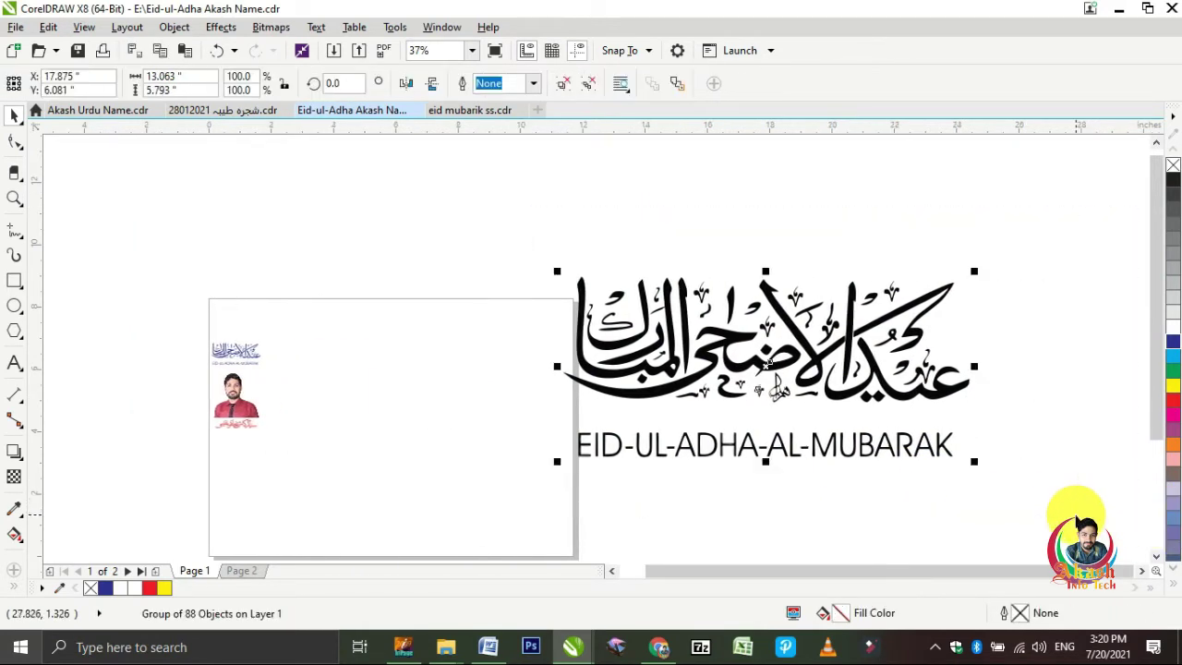
left_click_drag(555, 274, 687, 332)
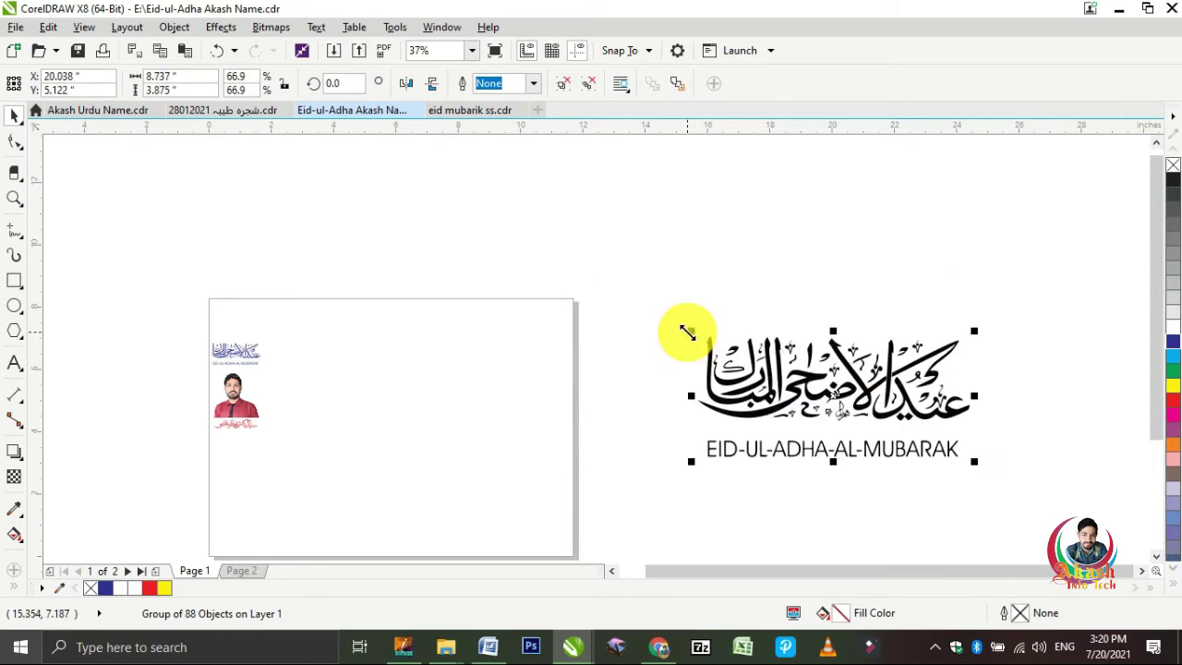
Draw a rectangle about 2.54 by 2.91 inches on the page, to the right of the portrait
key("z")
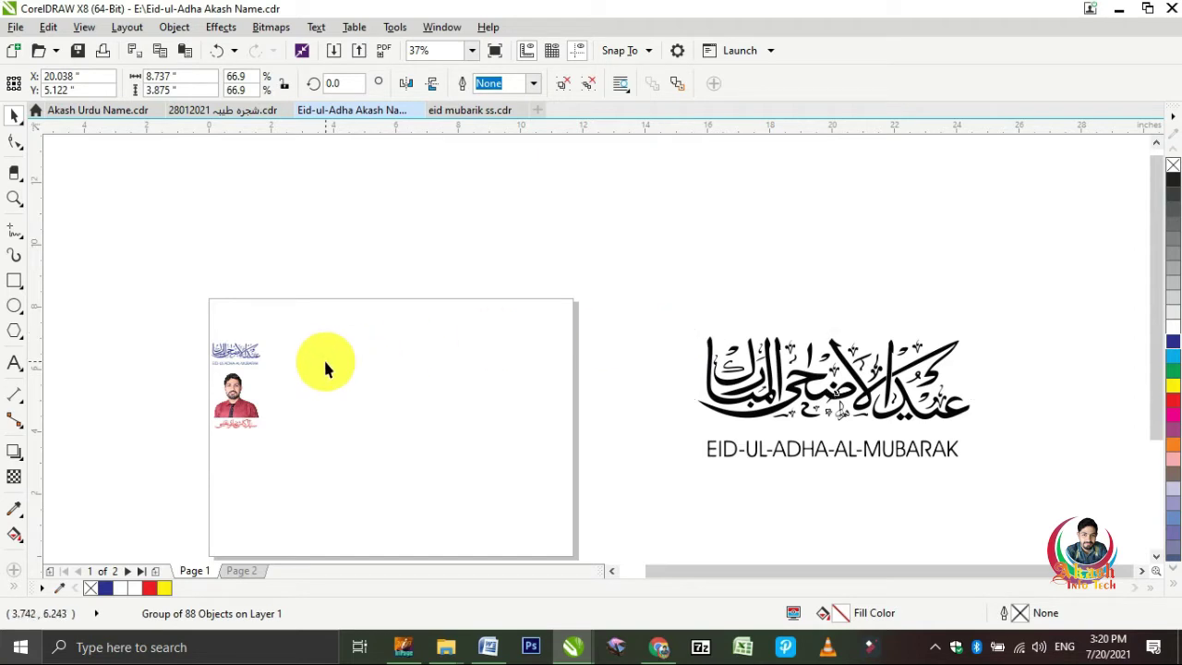
left_click_drag(206, 311, 511, 493)
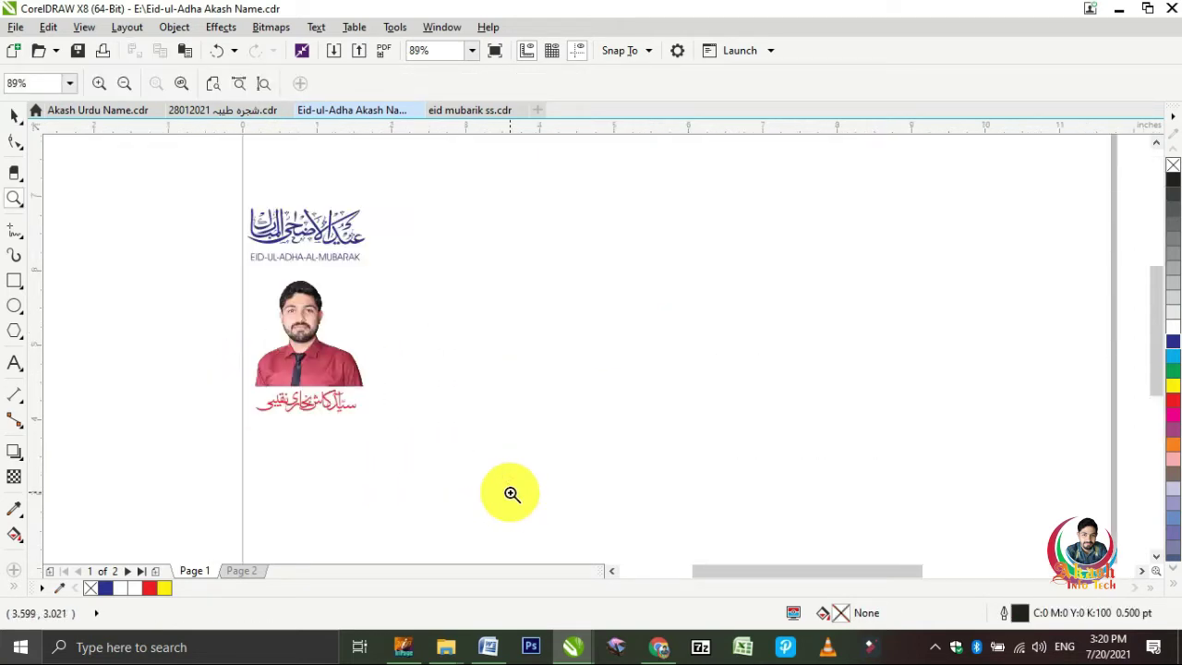
key("space")
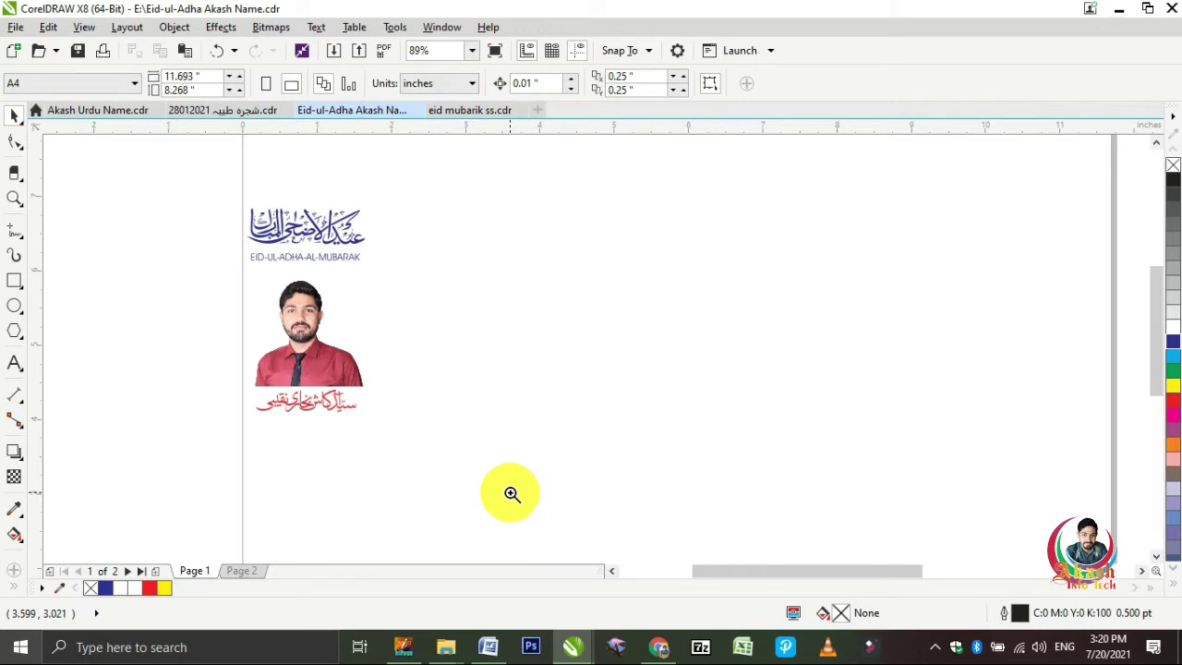
left_click(15, 287)
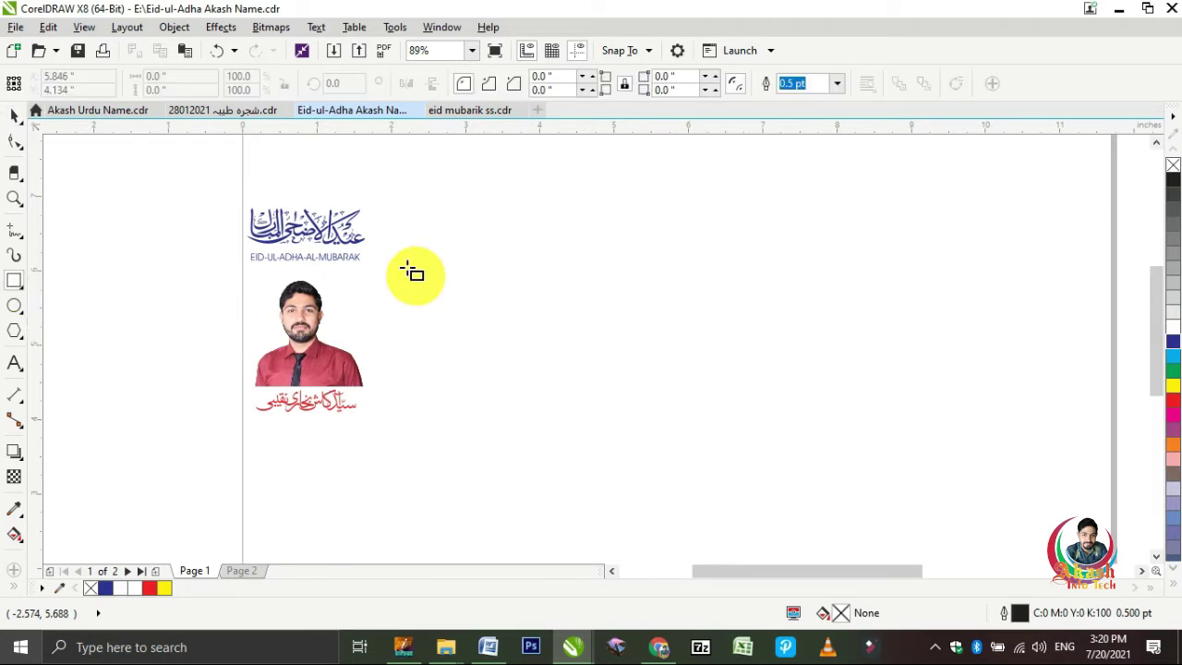
left_click_drag(484, 265, 668, 479)
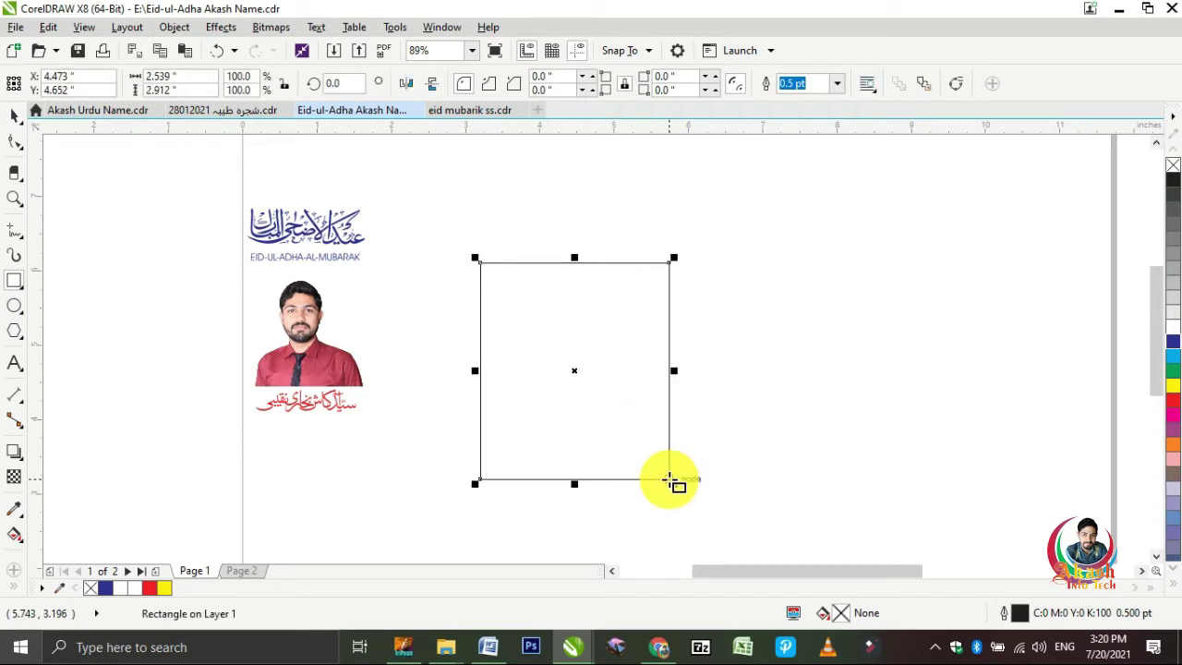
Resize the rectangle to 2 inches wide and 3 inches high
left_click(15, 116)
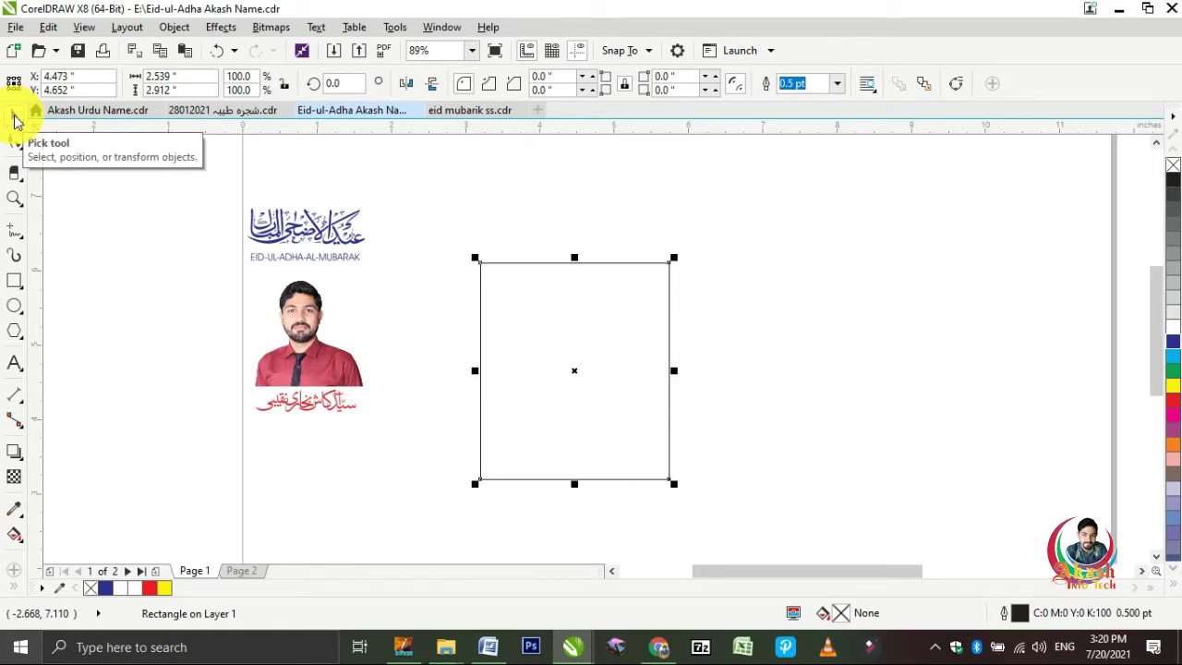
left_click(185, 76)
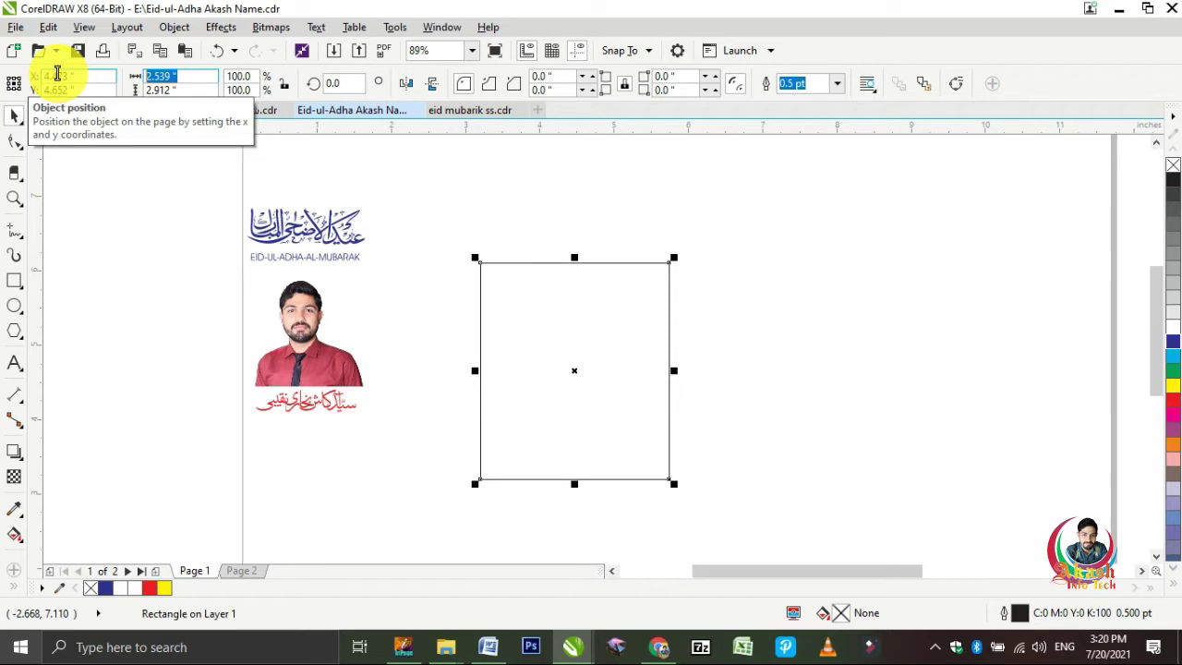
type("2")
key("Tab")
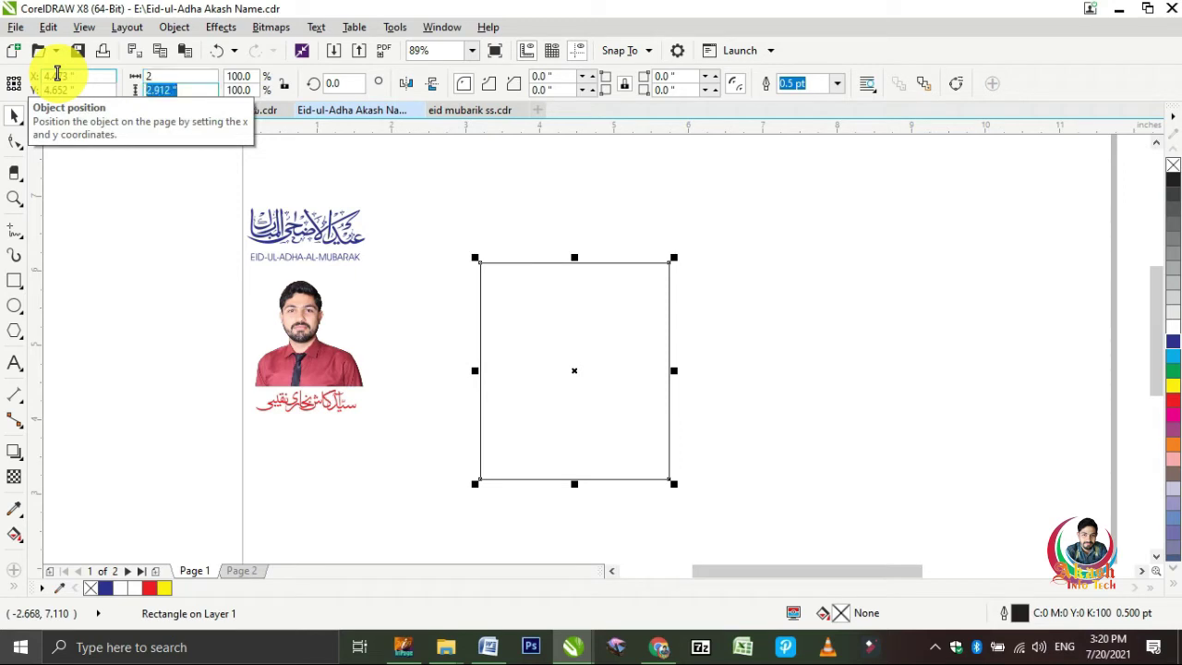
type("3")
key("Return")
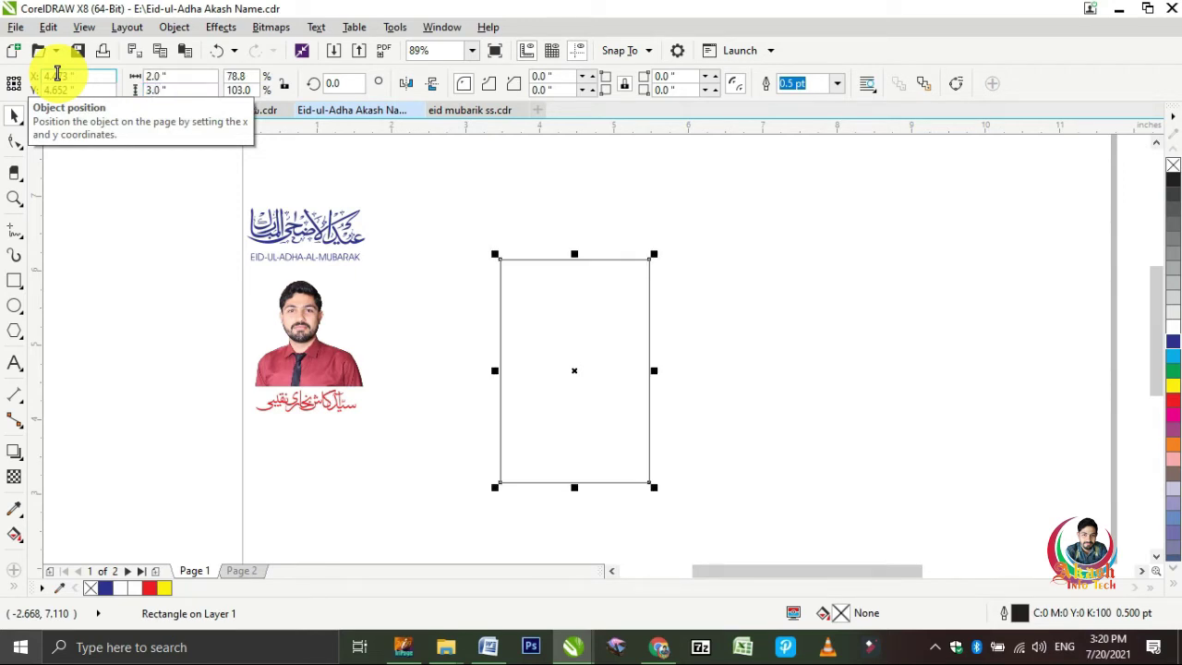
Move the rectangle up close beside the calligraphy and portrait, centred at about X 2.83, Y 5.50 inches
key("z")
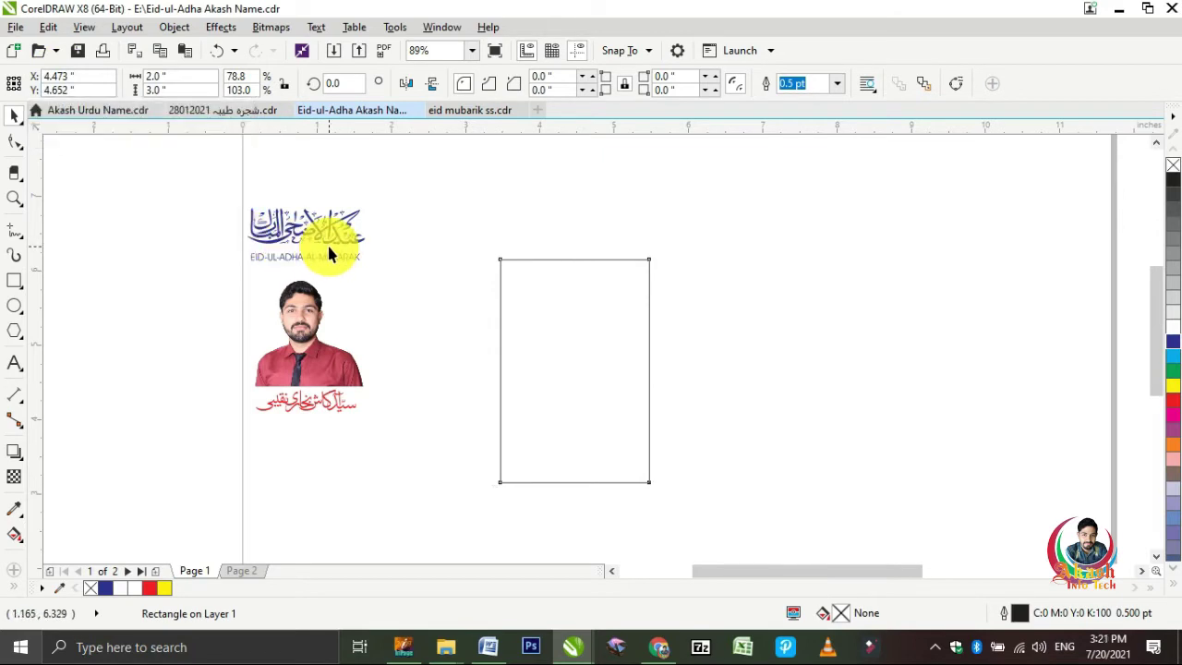
left_click_drag(493, 246, 670, 499)
key("space")
scroll(485, 416, "up", 3)
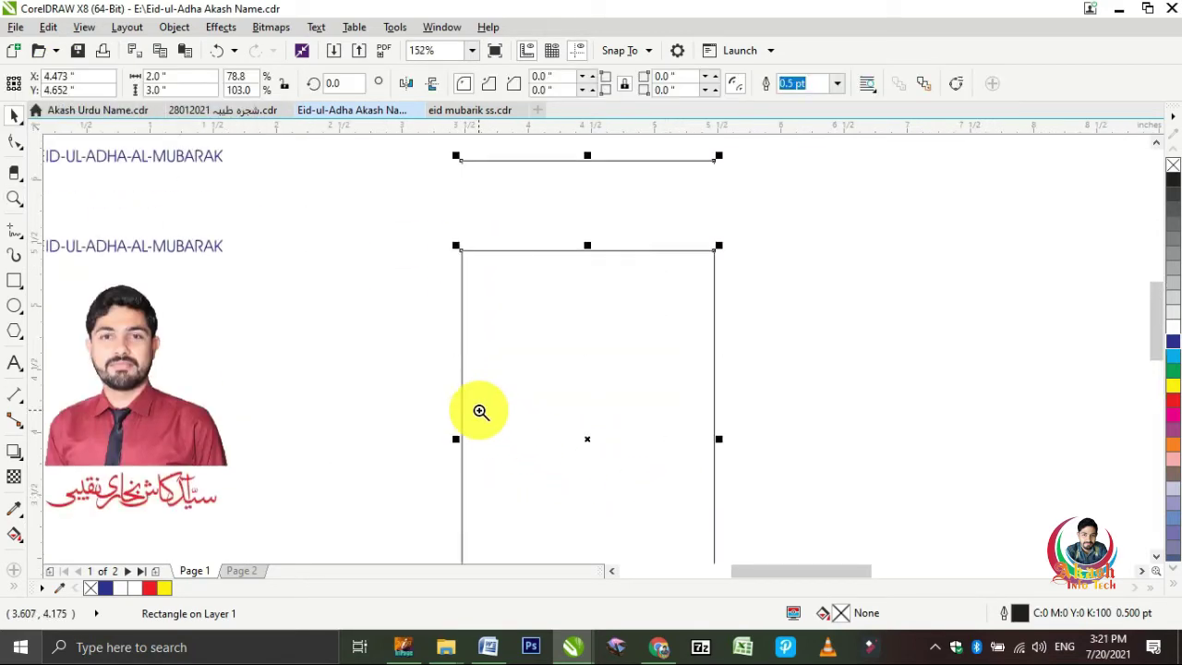
left_click_drag(554, 481, 353, 380)
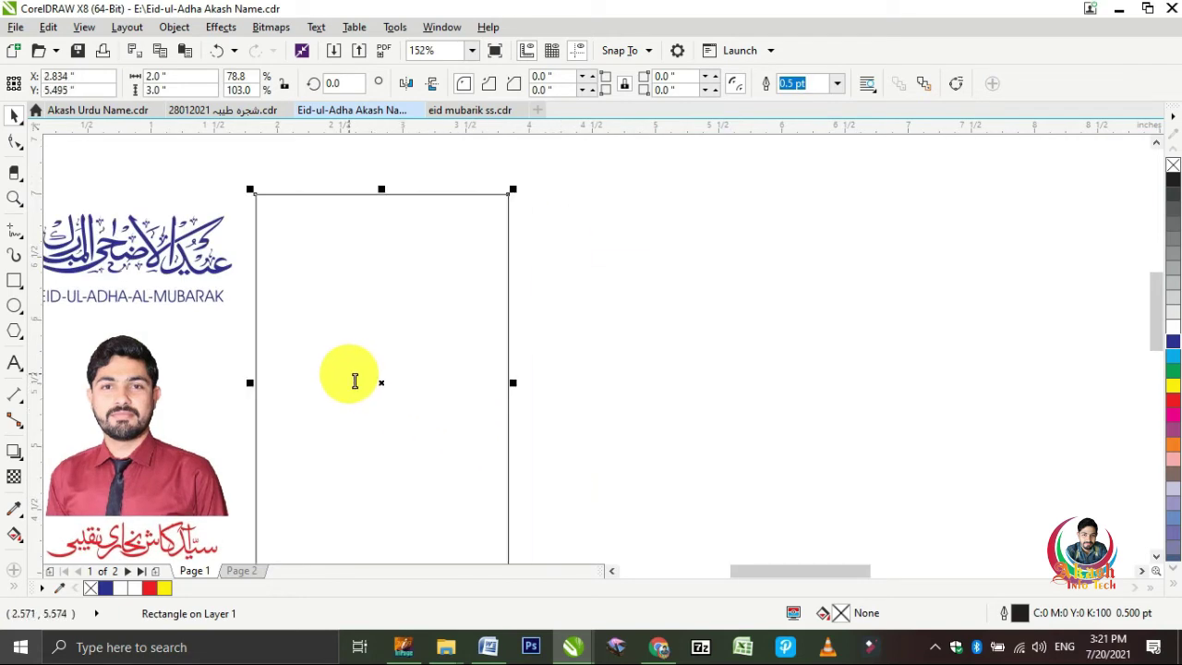
scroll(355, 380, "down", 1)
scroll(354, 380, "down", 1)
scroll(353, 381, "left", 1)
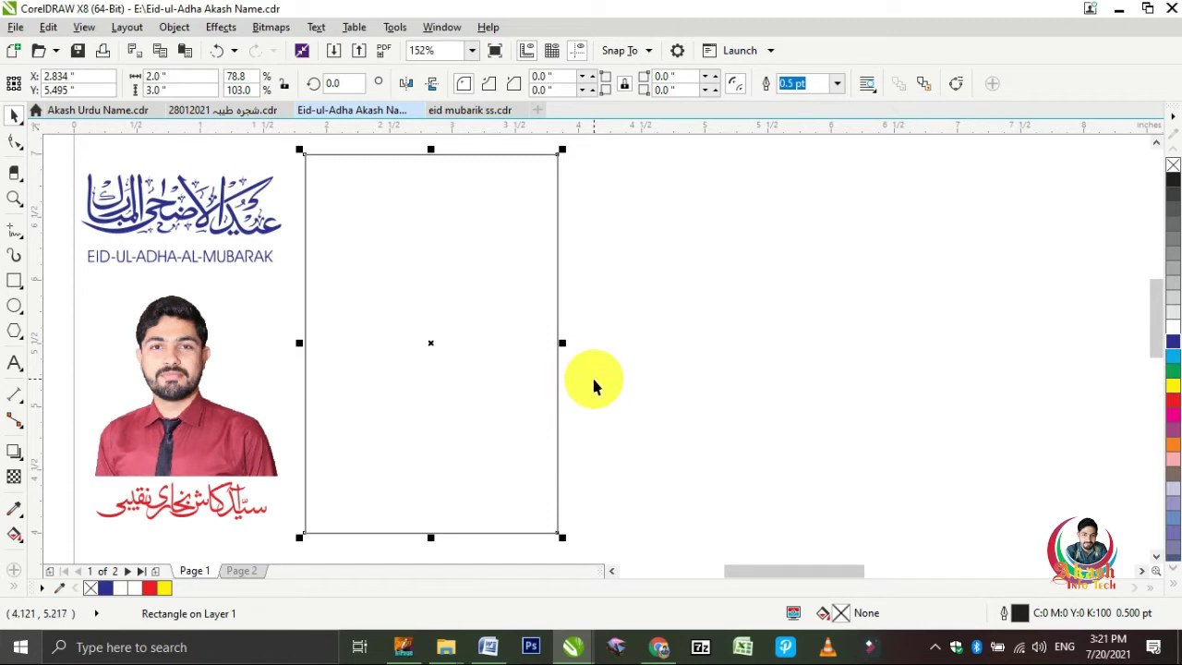
Give the rectangle a texture fill with the Soft water preset from the Samples library, keeping the rectangle in view
key("F11")
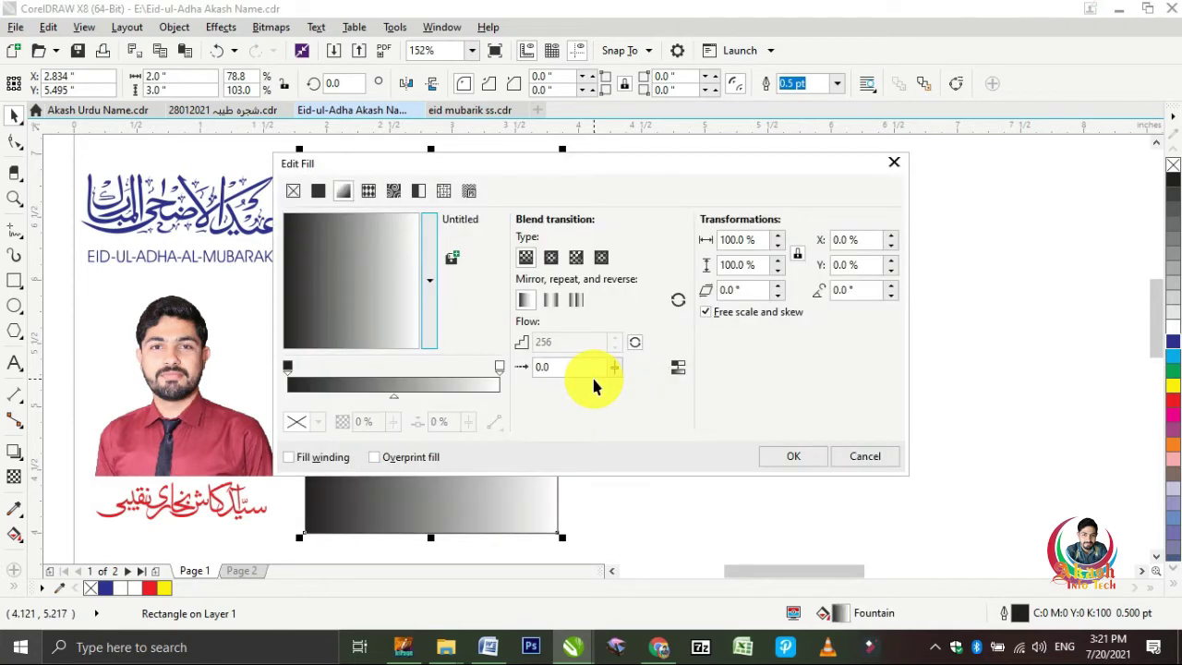
left_click_drag(338, 165, 630, 196)
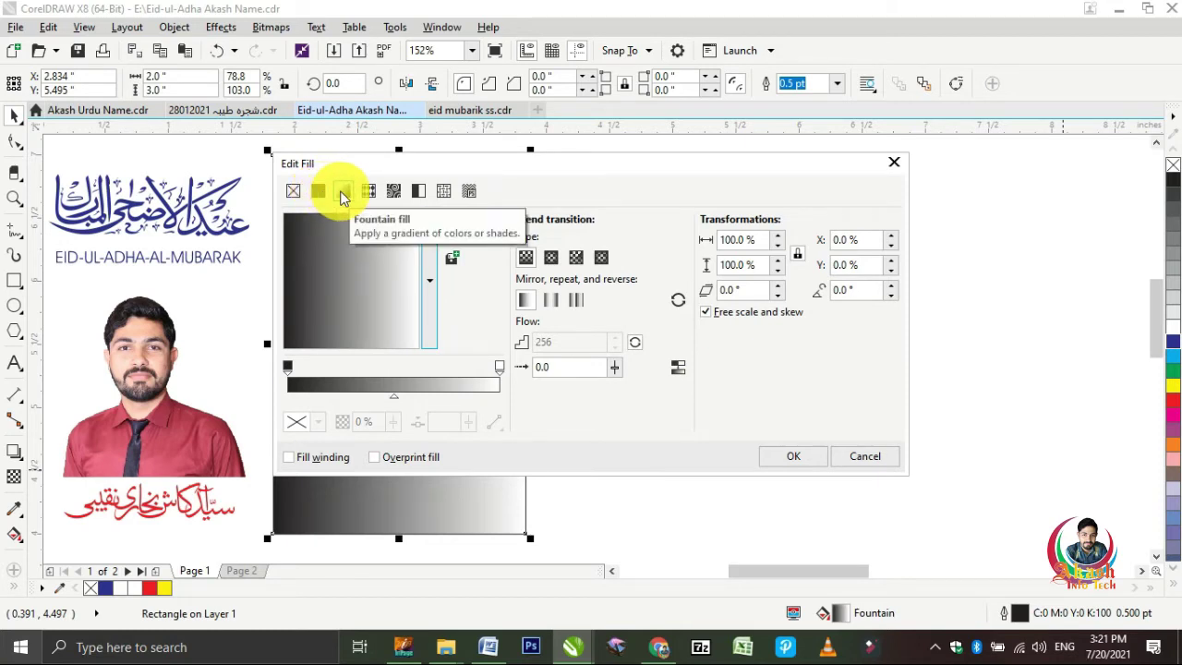
left_click(445, 191)
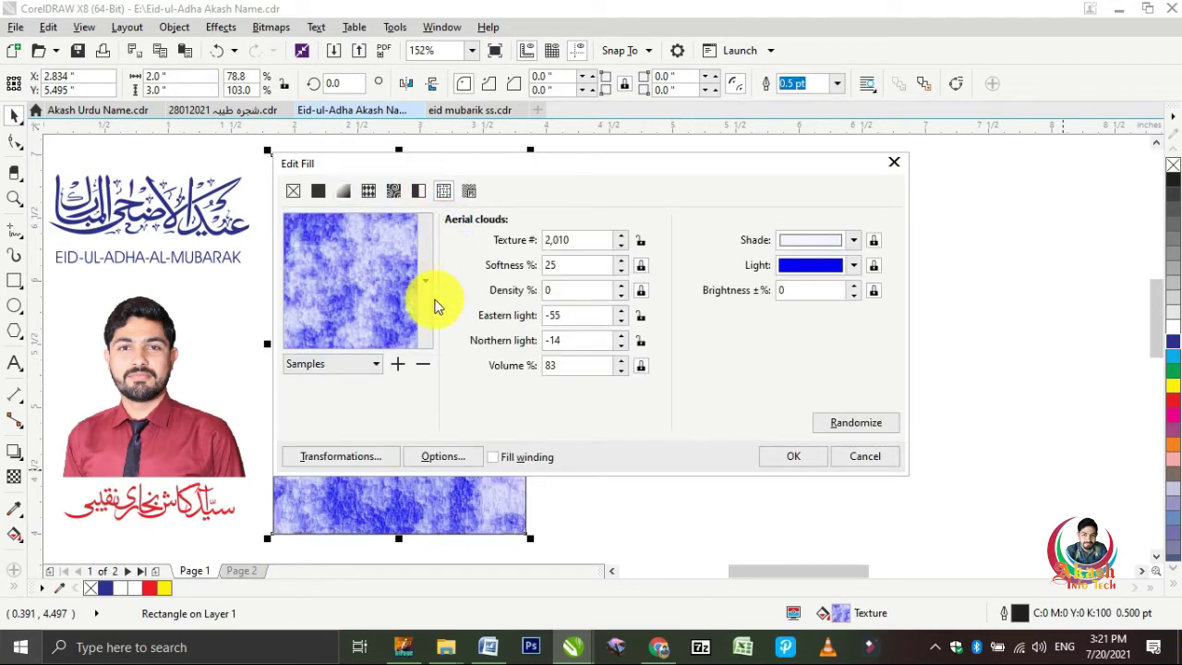
left_click(425, 344)
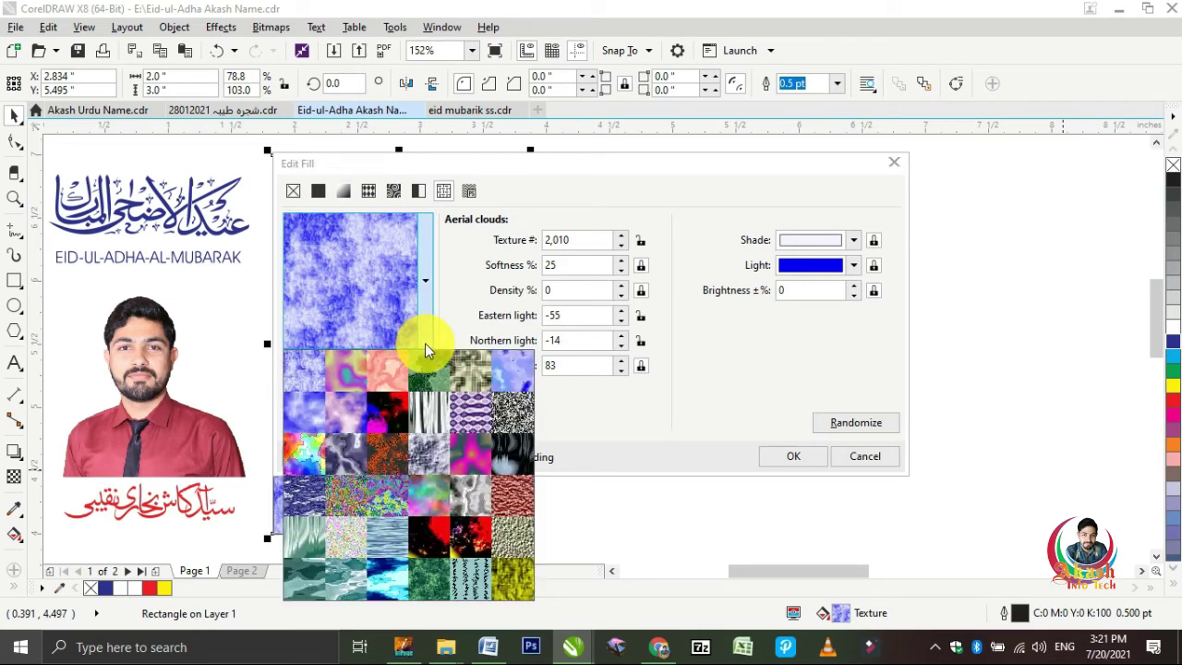
left_click(395, 542)
left_click_drag(302, 164, 566, 172)
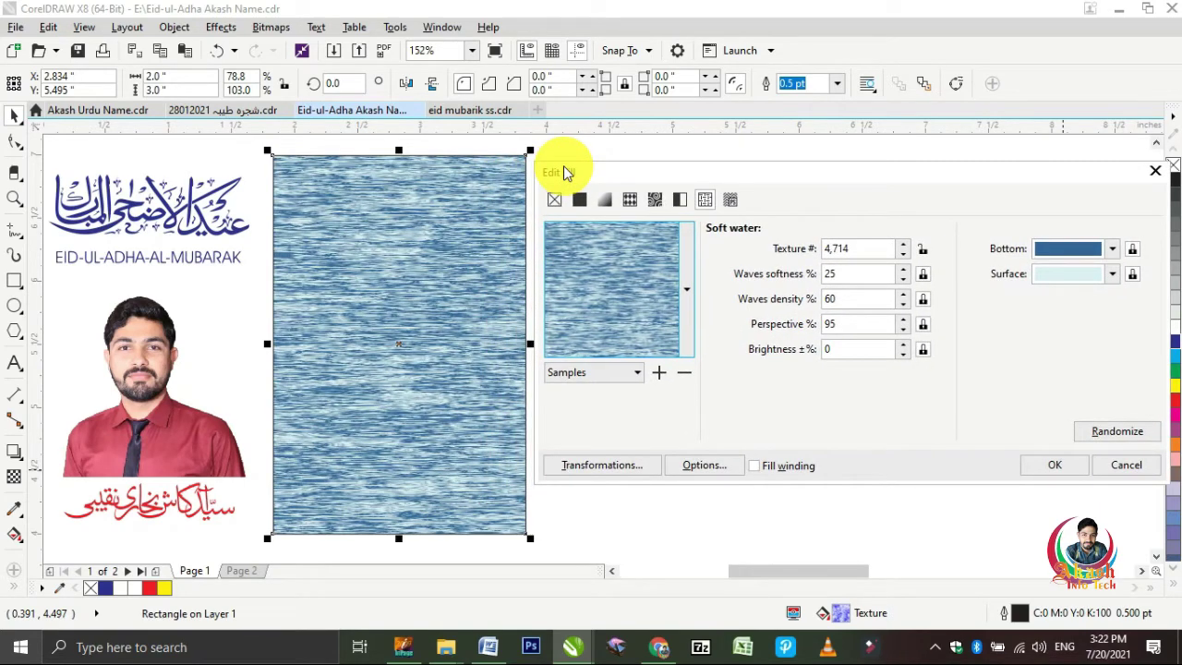
Replace the rectangle's texture with the blue-green Texture Blend Horizontal preset from the Styles library
left_click(635, 372)
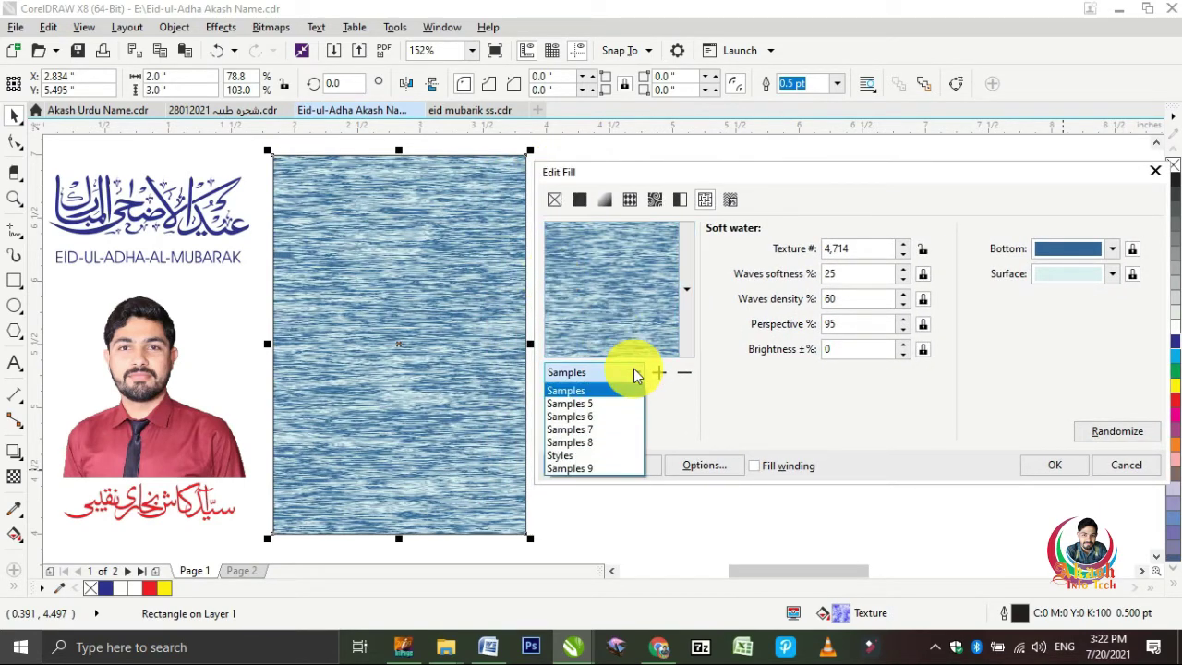
left_click(598, 462)
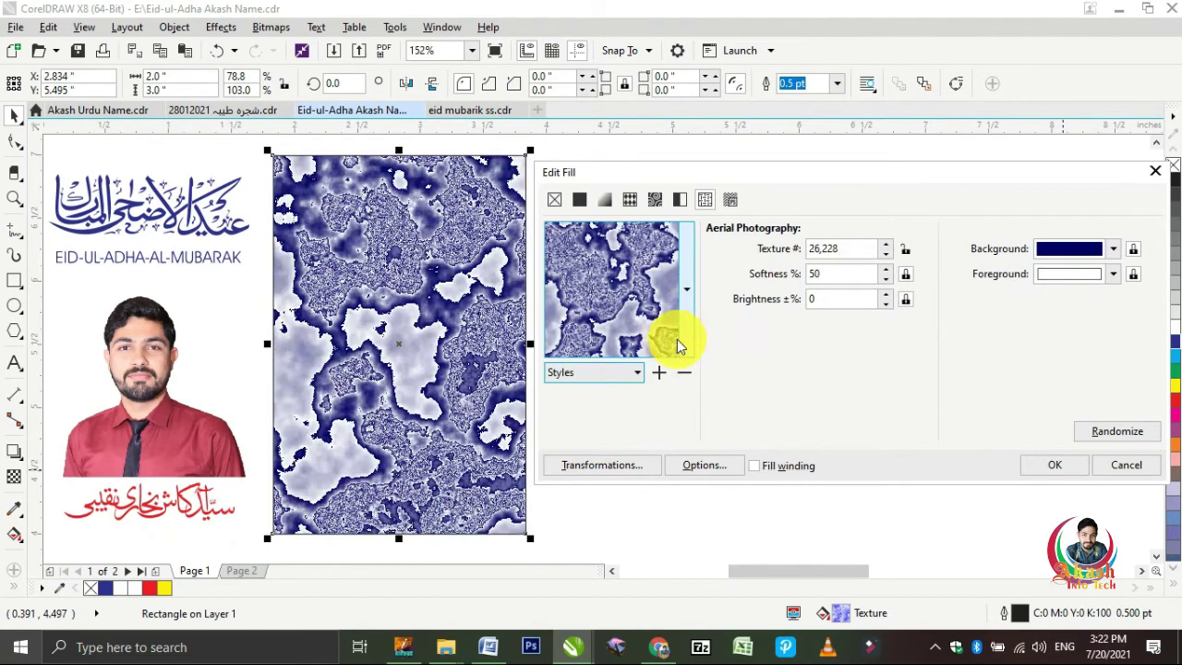
left_click(693, 332)
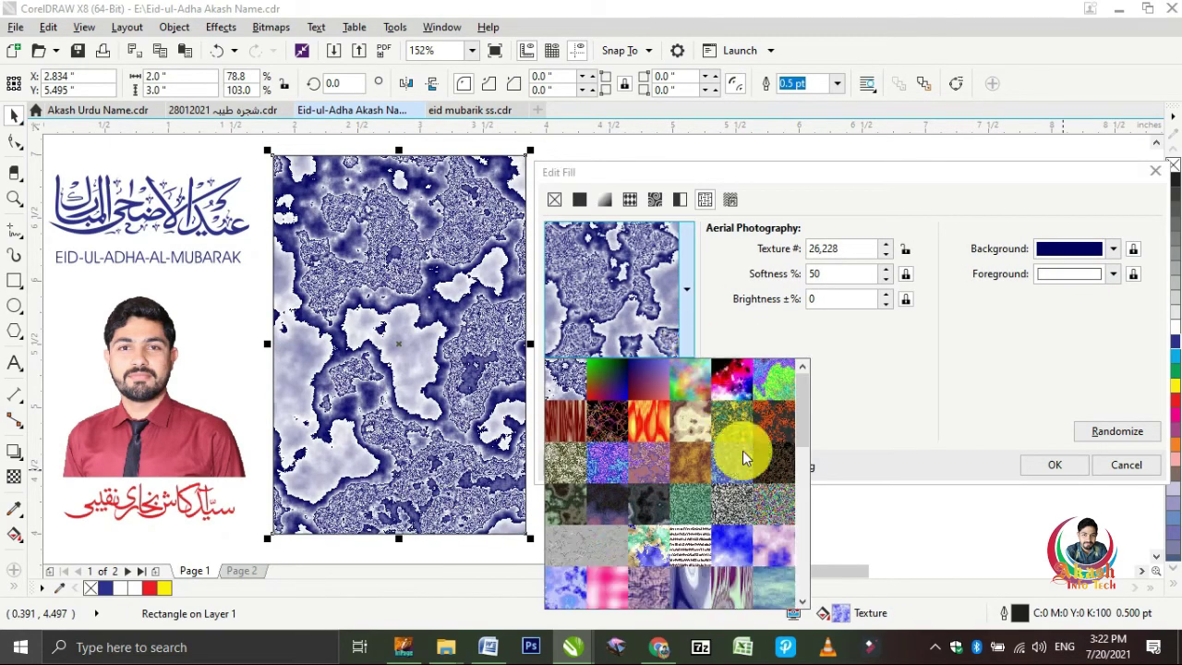
left_click(777, 595)
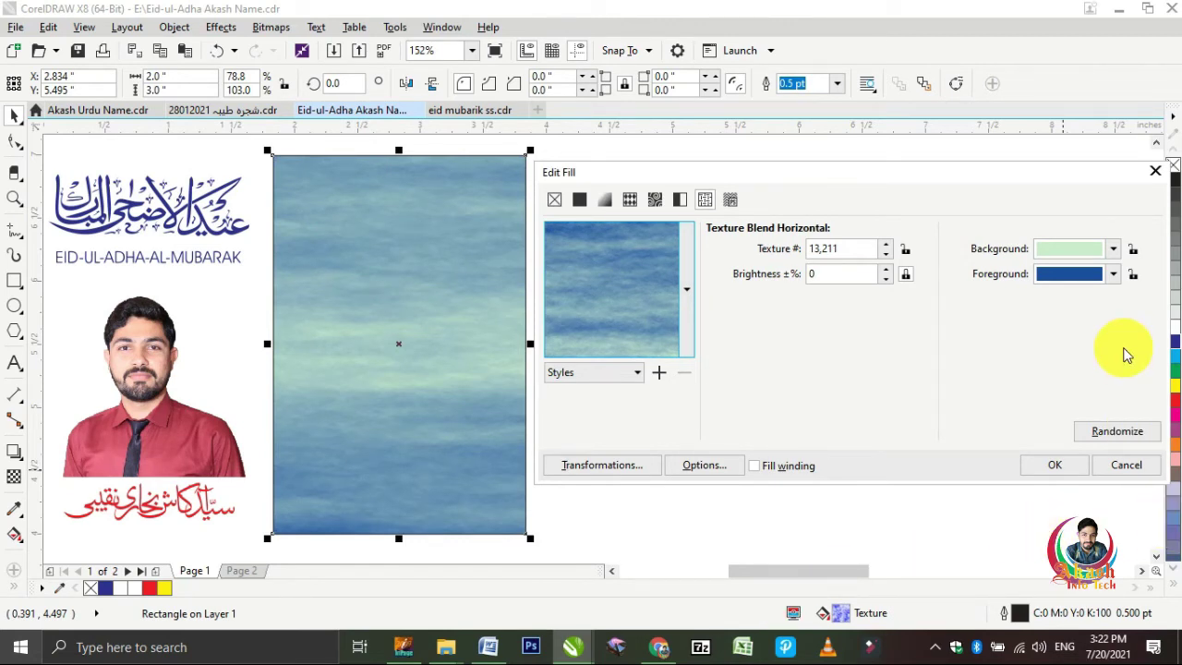
Change the texture's foreground colour to a bright crimson red
left_click(1114, 274)
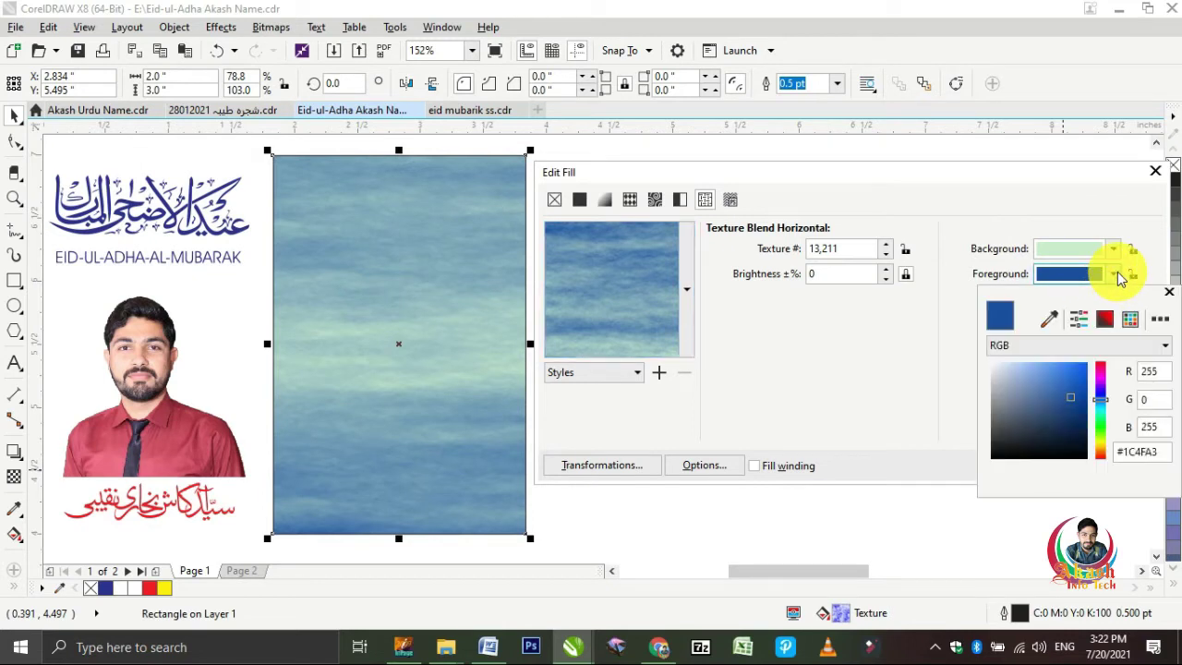
left_click(1049, 318)
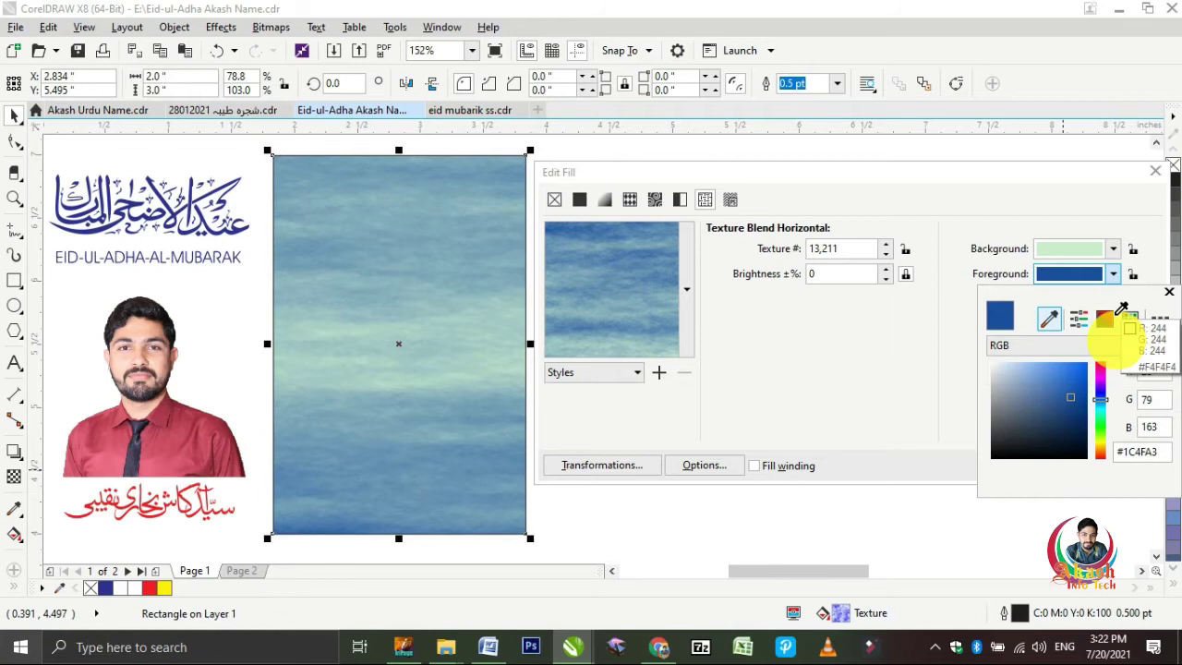
left_click(1100, 365)
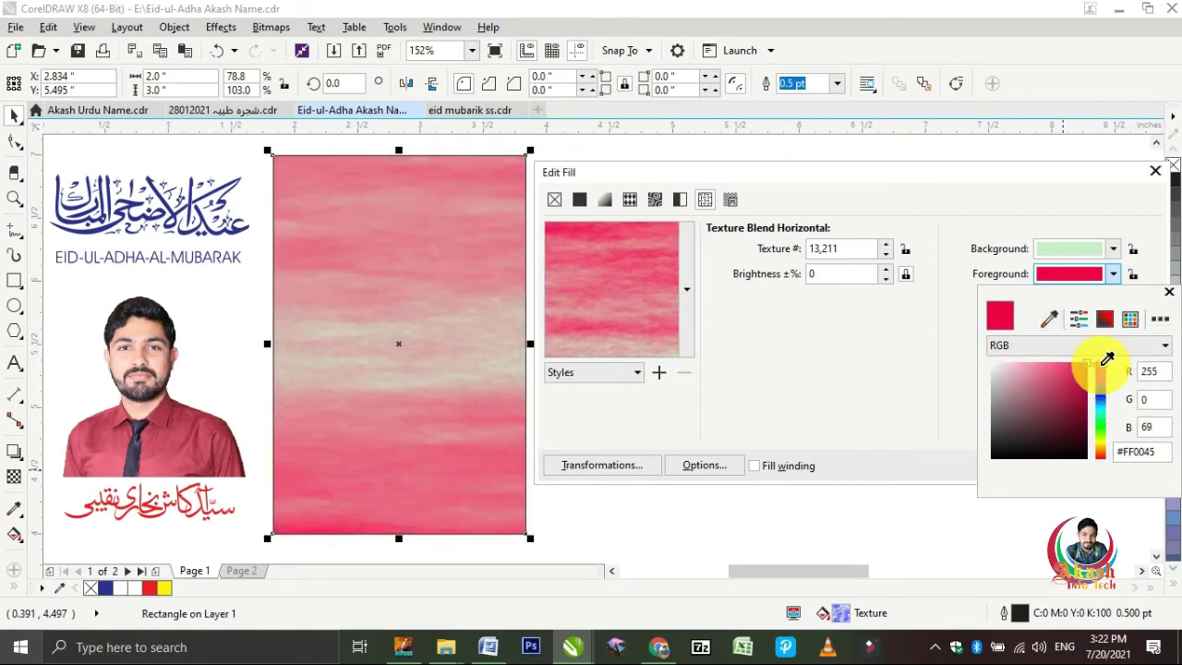
left_click(1098, 366)
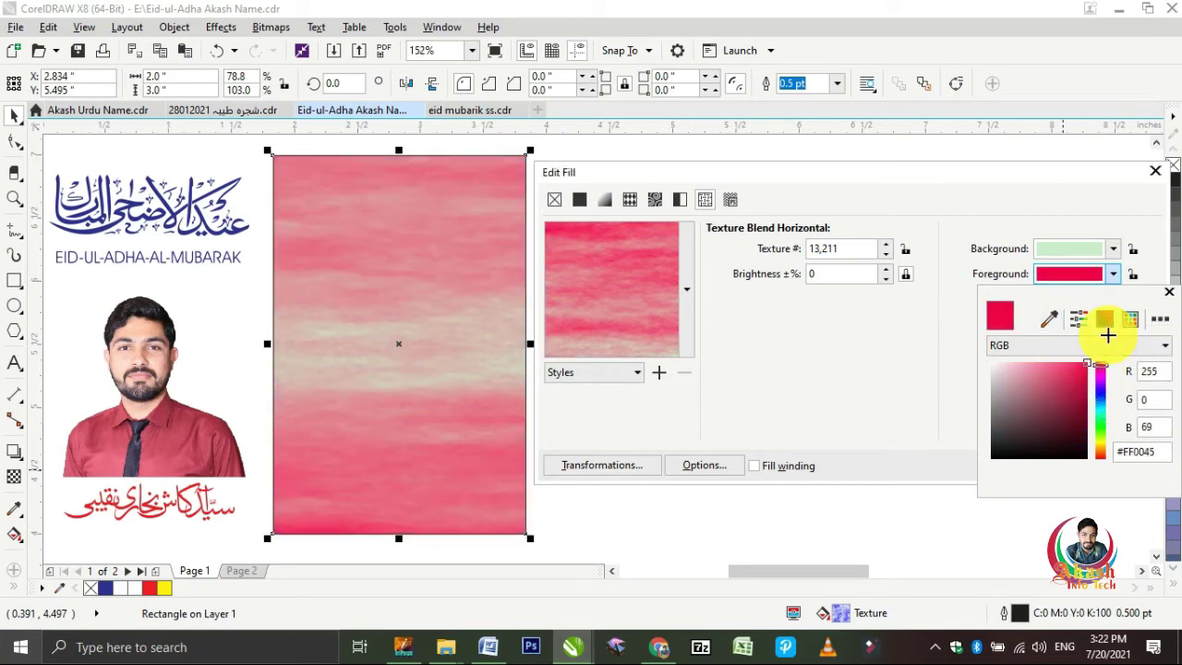
mouse_move(1071, 382)
left_mouse_down()
mouse_move(1073, 403)
mouse_move(1086, 371)
left_mouse_up()
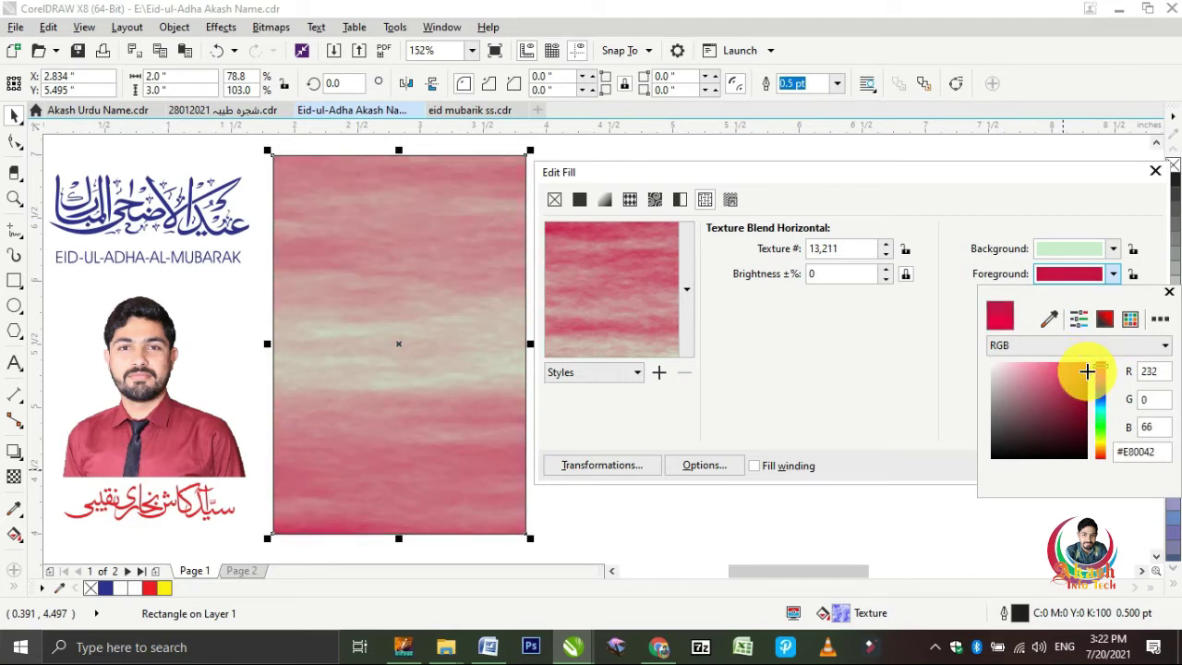
Change the texture's background colour to a pale yellow and apply the fill to the rectangle
left_click(1114, 251)
left_click(1113, 251)
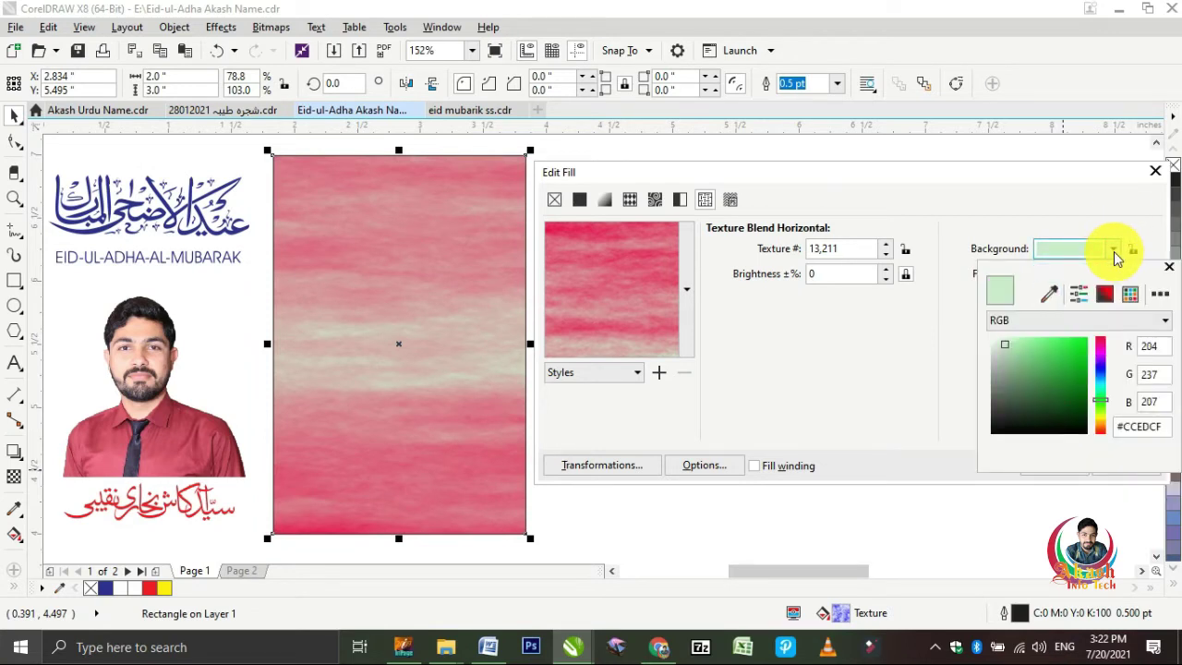
left_click(1018, 343)
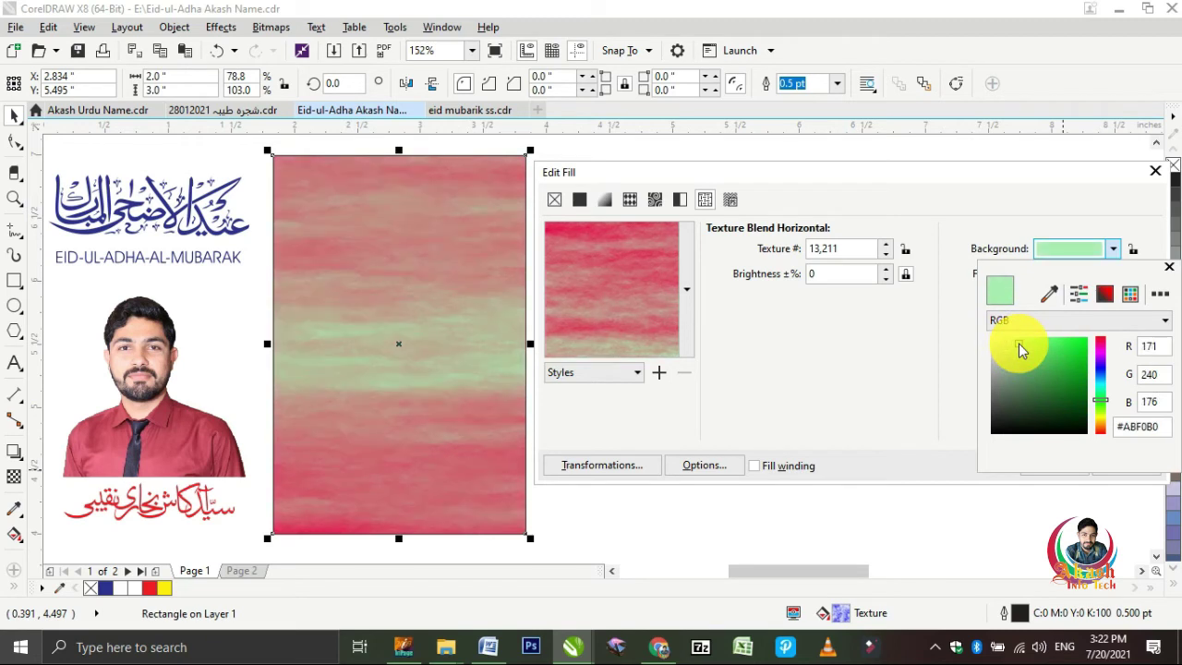
left_click(1102, 420)
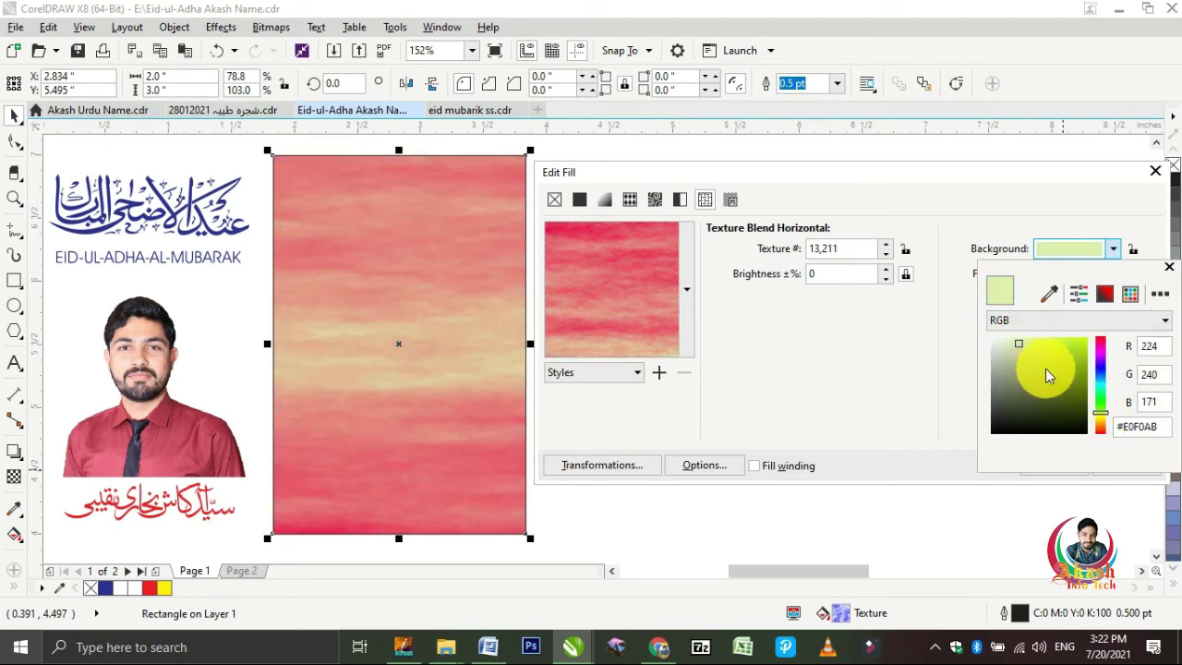
left_click(1100, 415)
left_click(928, 440)
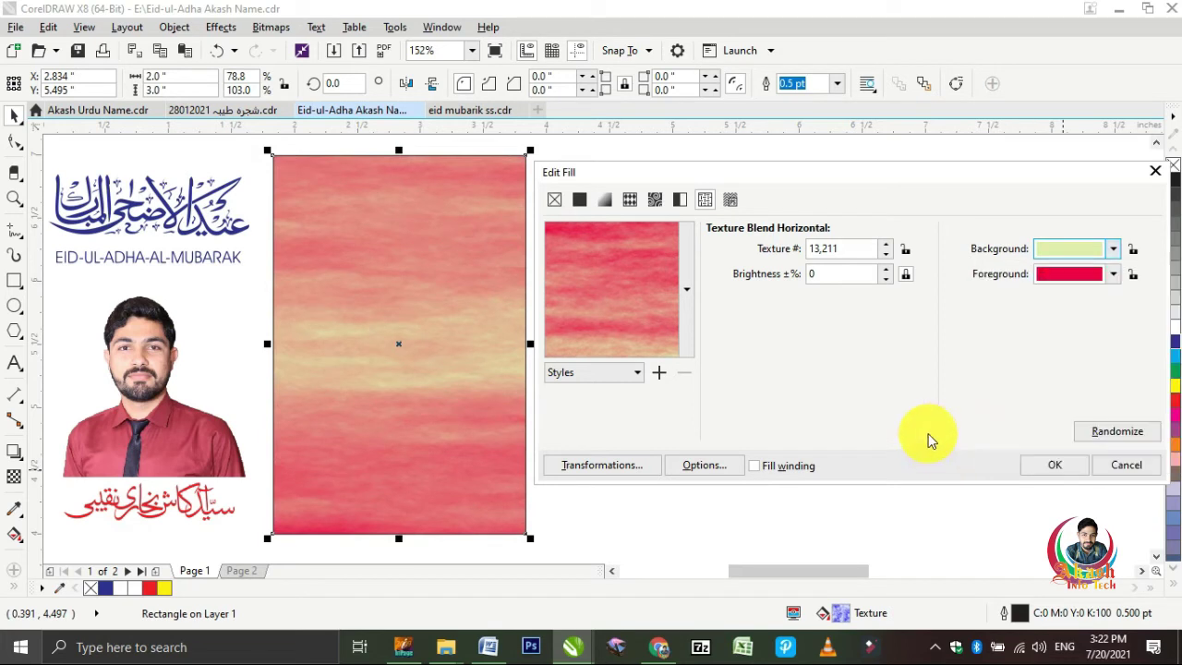
left_click(1043, 471)
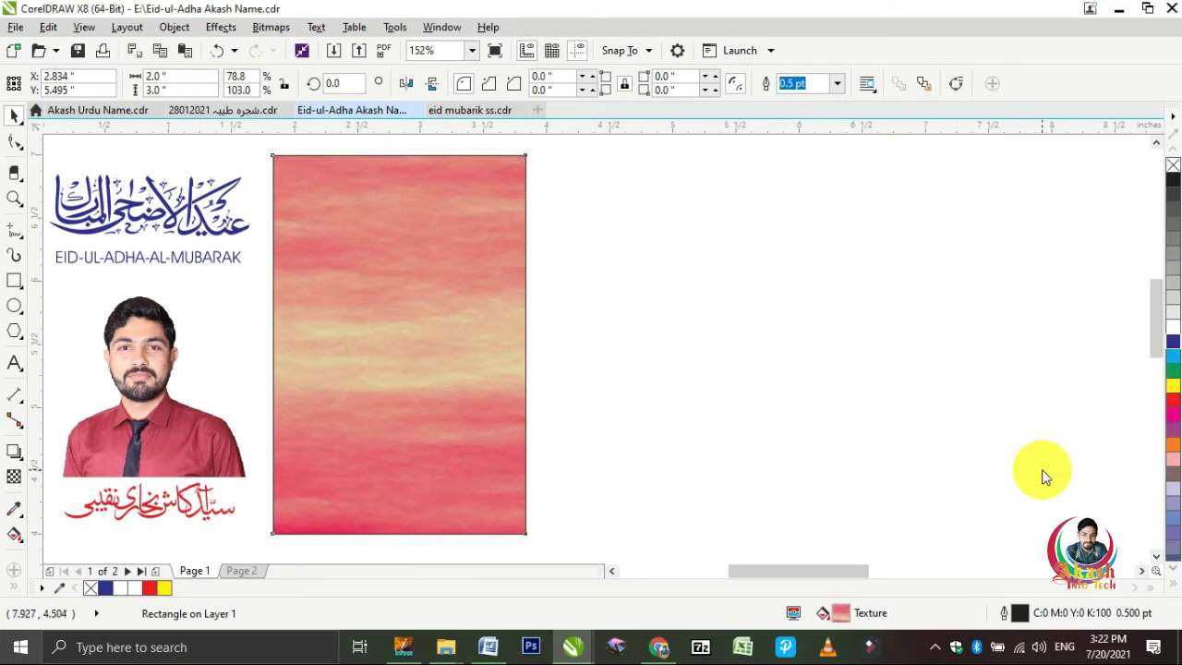
Bring the two-line Urdu Eid greeting over from InPage and paste it onto the CorelDRAW page
scroll(1042, 469, "left", 3)
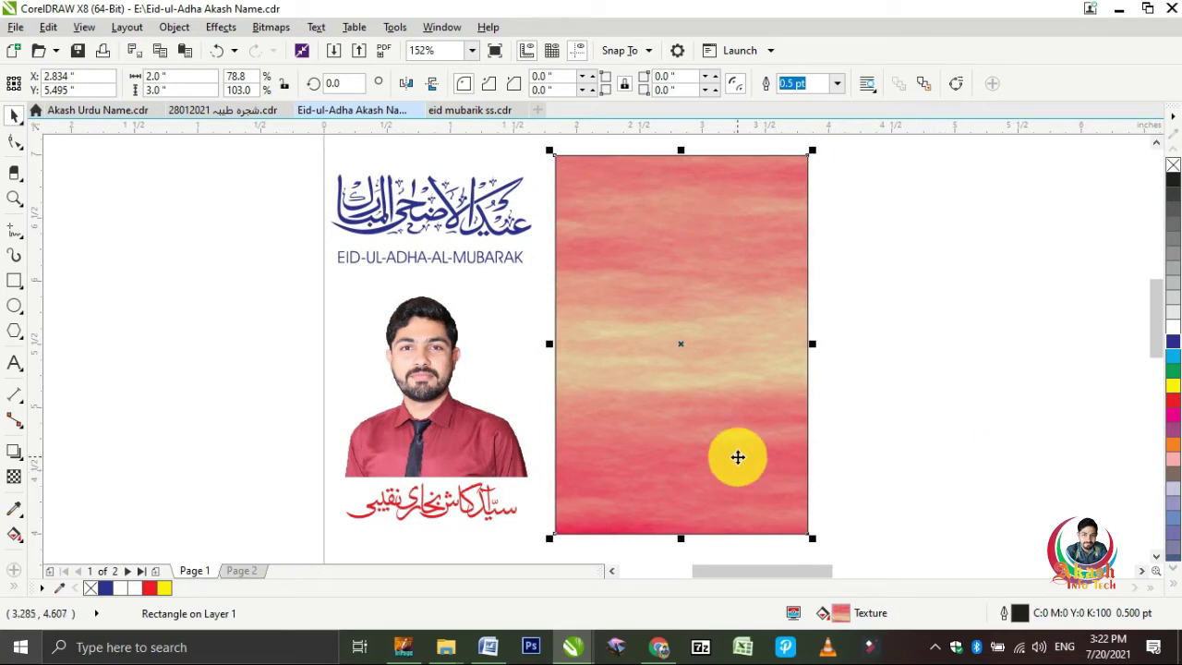
left_click(404, 647)
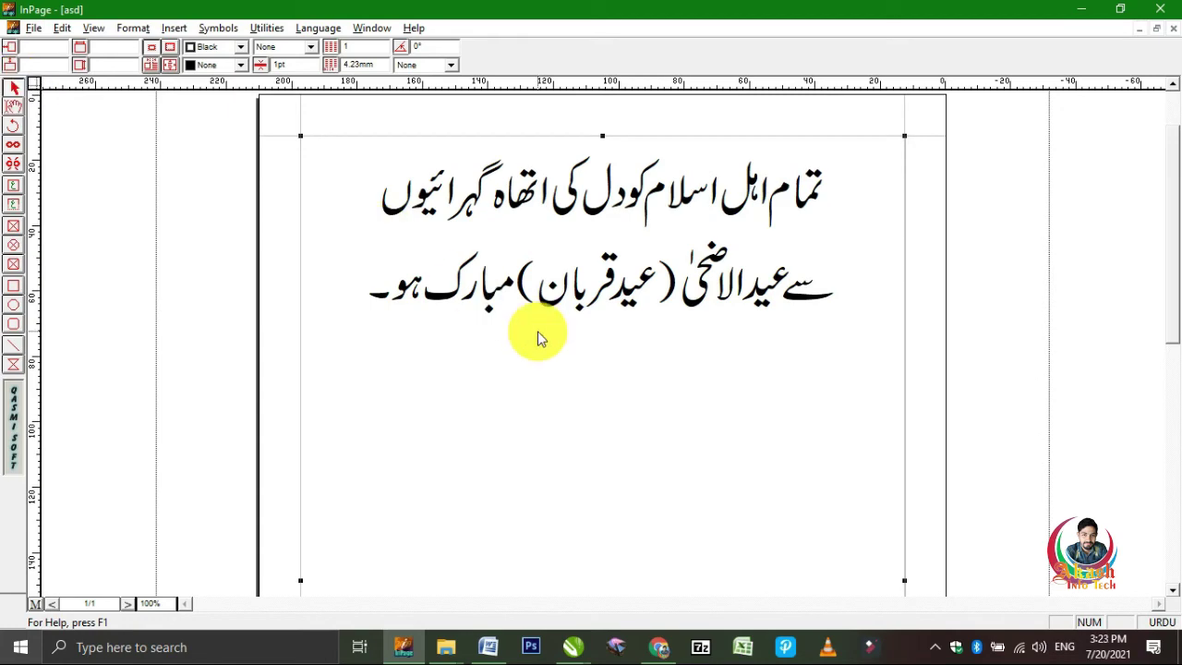
key("alt+Tab")
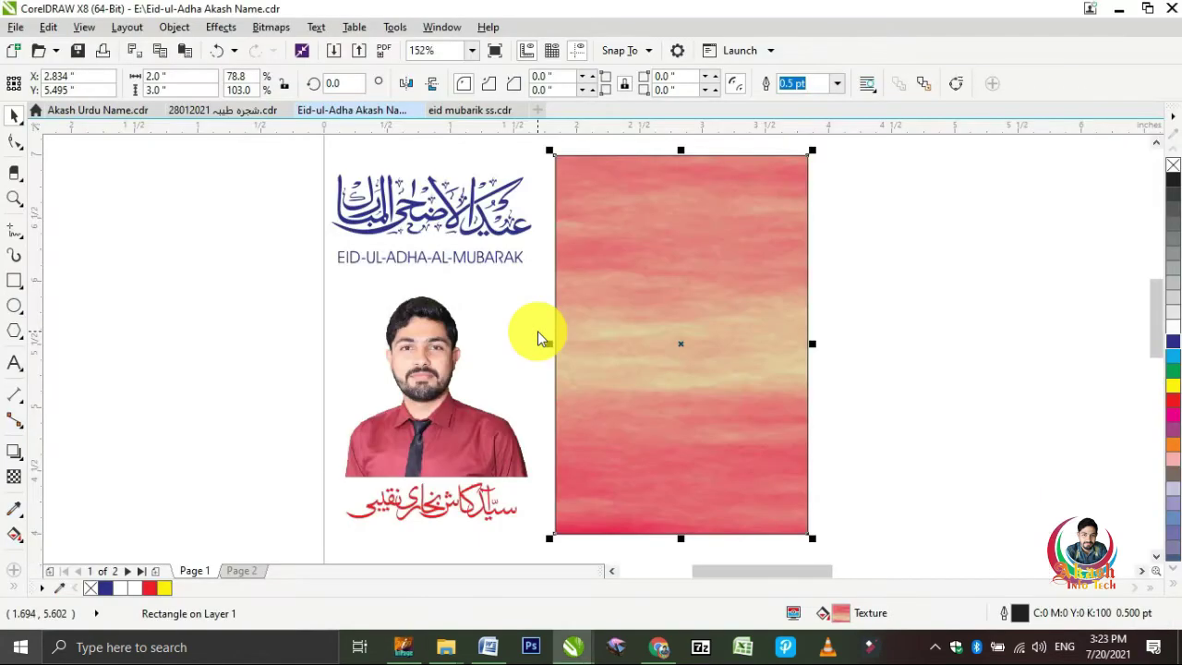
left_click(540, 338)
key("ctrl+v")
key("shift+F2")
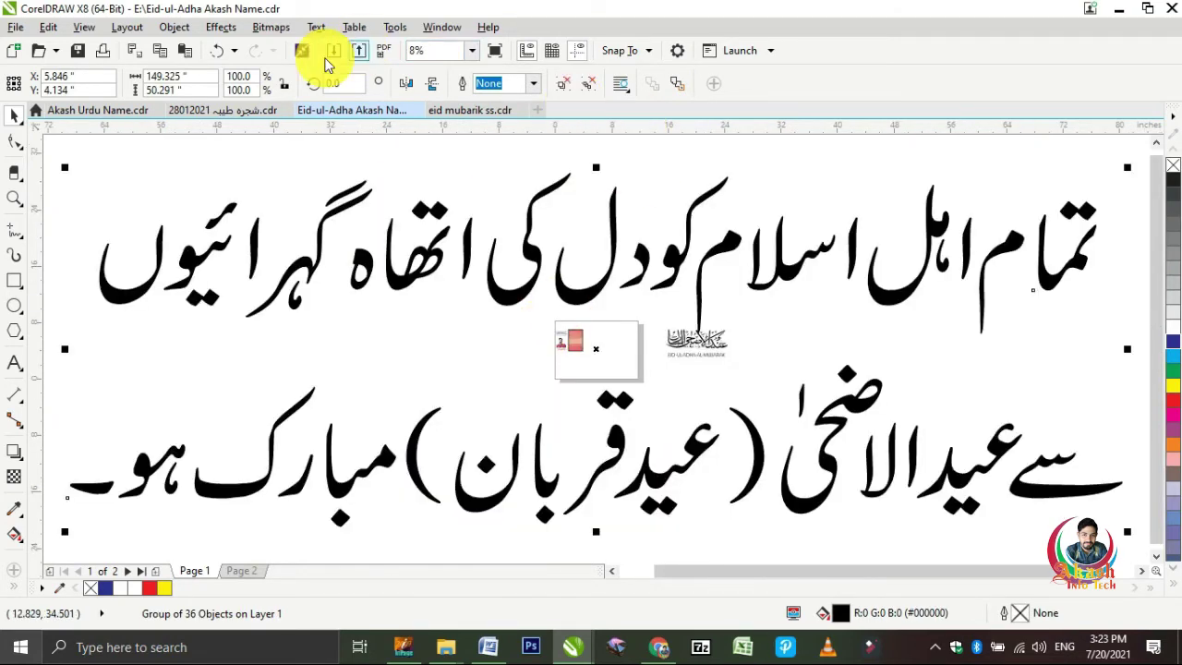
Scale the pasted Urdu greeting group down proportionally to 5 percent
left_click(237, 78)
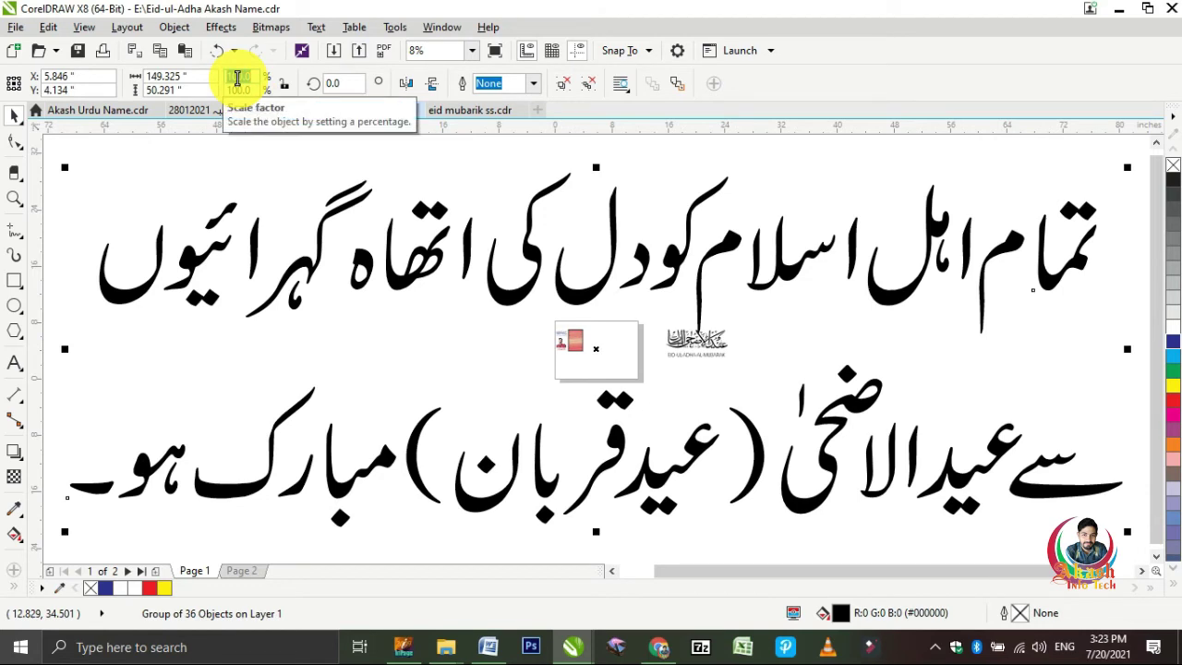
type("5")
key("Return")
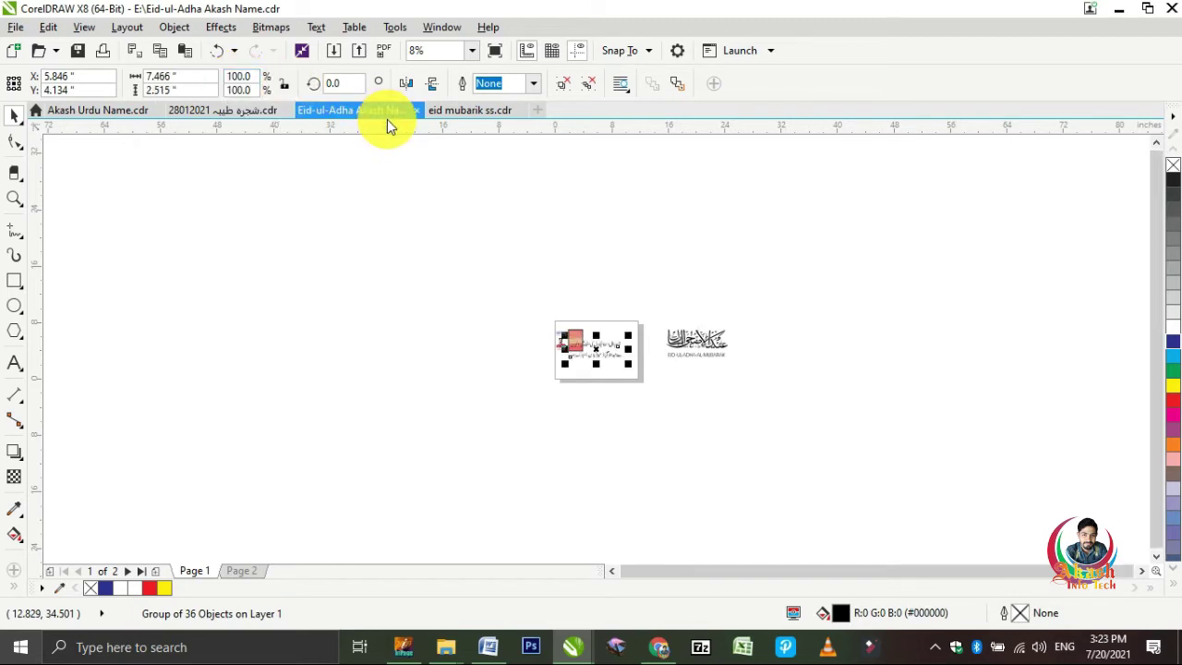
key("F4")
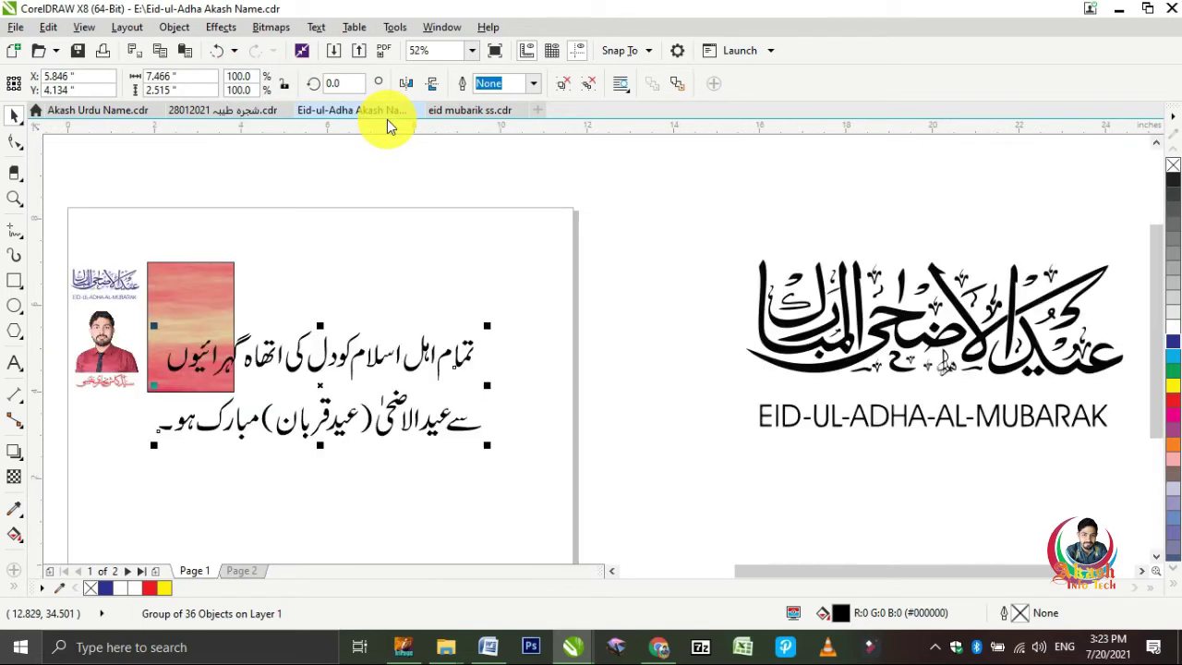
scroll(412, 271, "left", 3)
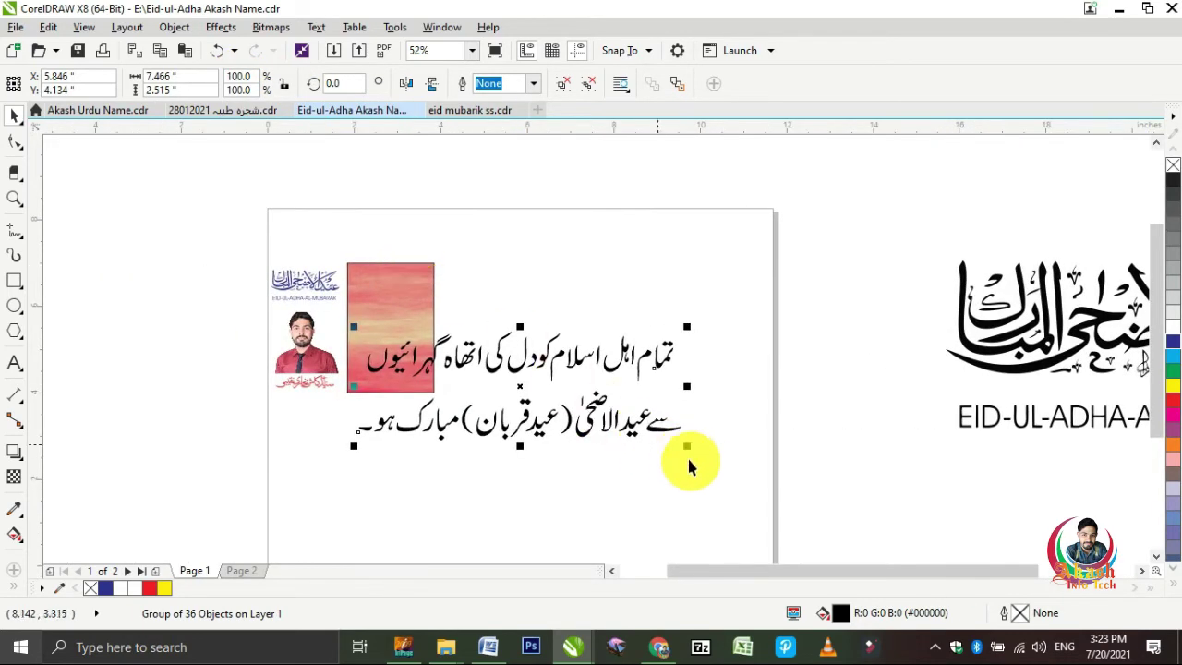
Shrink the Urdu greeting to about 1.54 inches wide and place it across the top of the textured rectangle
left_click_drag(687, 450, 454, 382)
key("space")
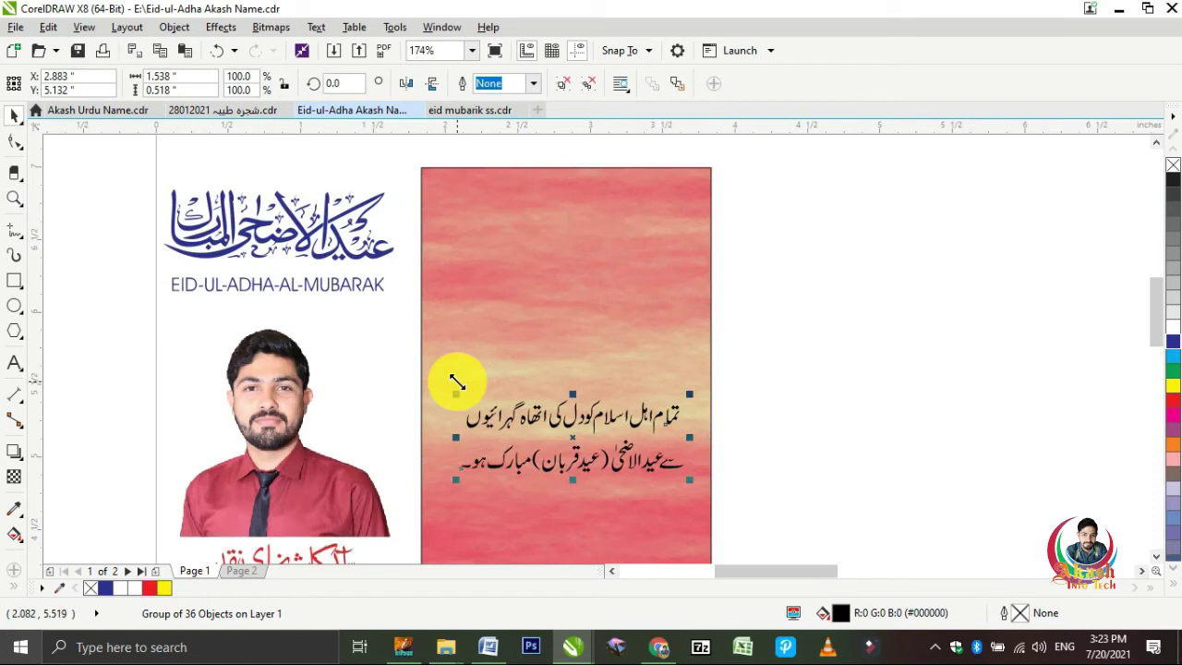
left_click_drag(567, 443, 568, 233)
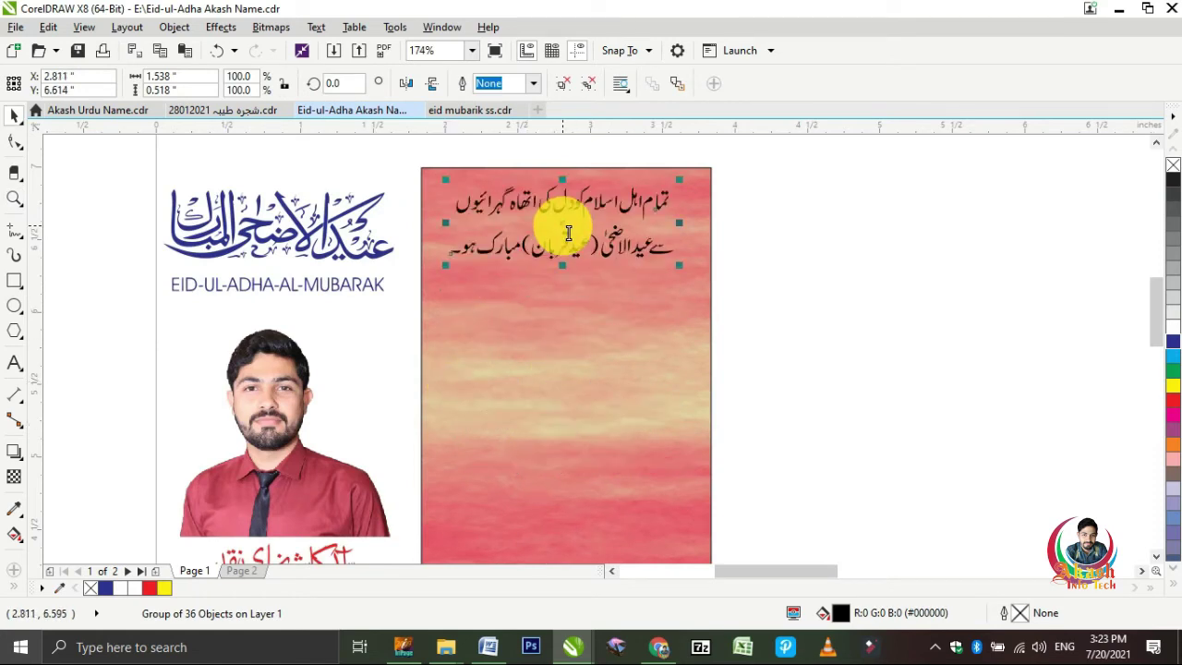
Recolour the Urdu greeting on the rectangle to blue (C100 M100 Y0 K0)
left_click(1175, 387)
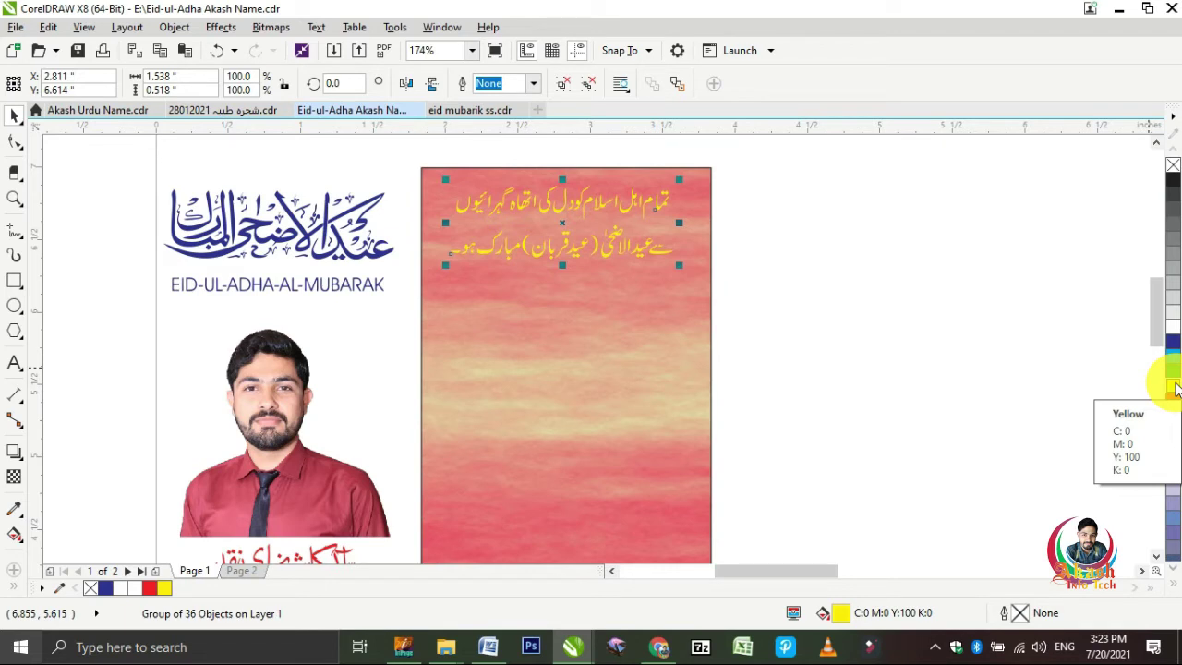
left_click(1174, 343)
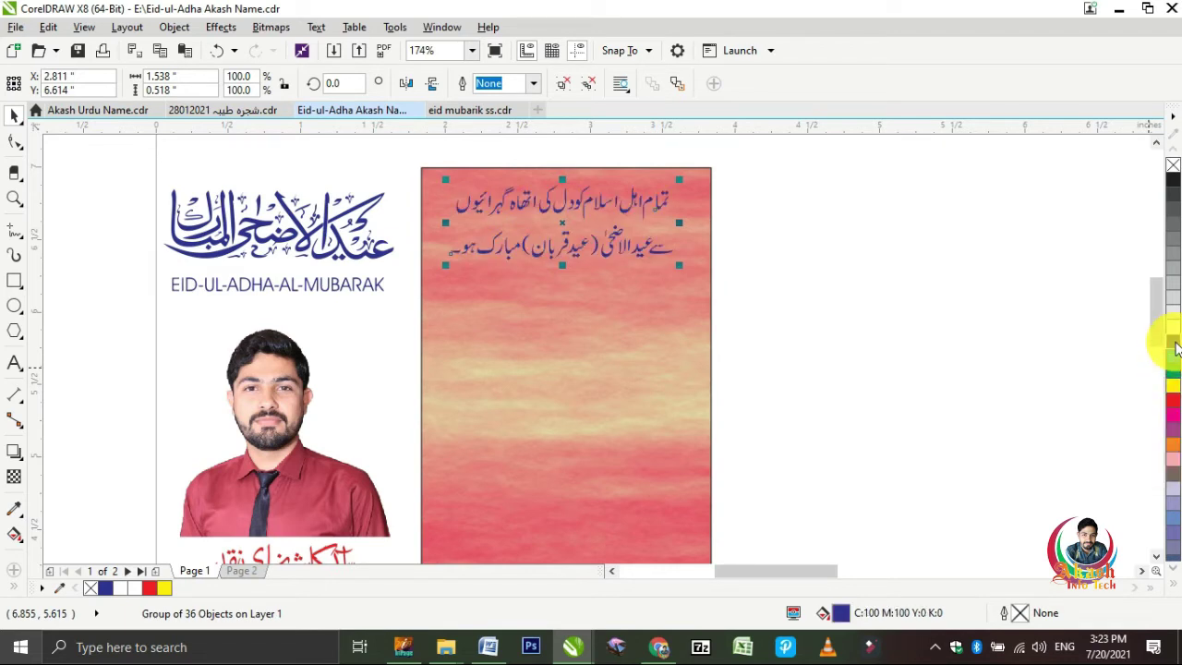
left_click(921, 337)
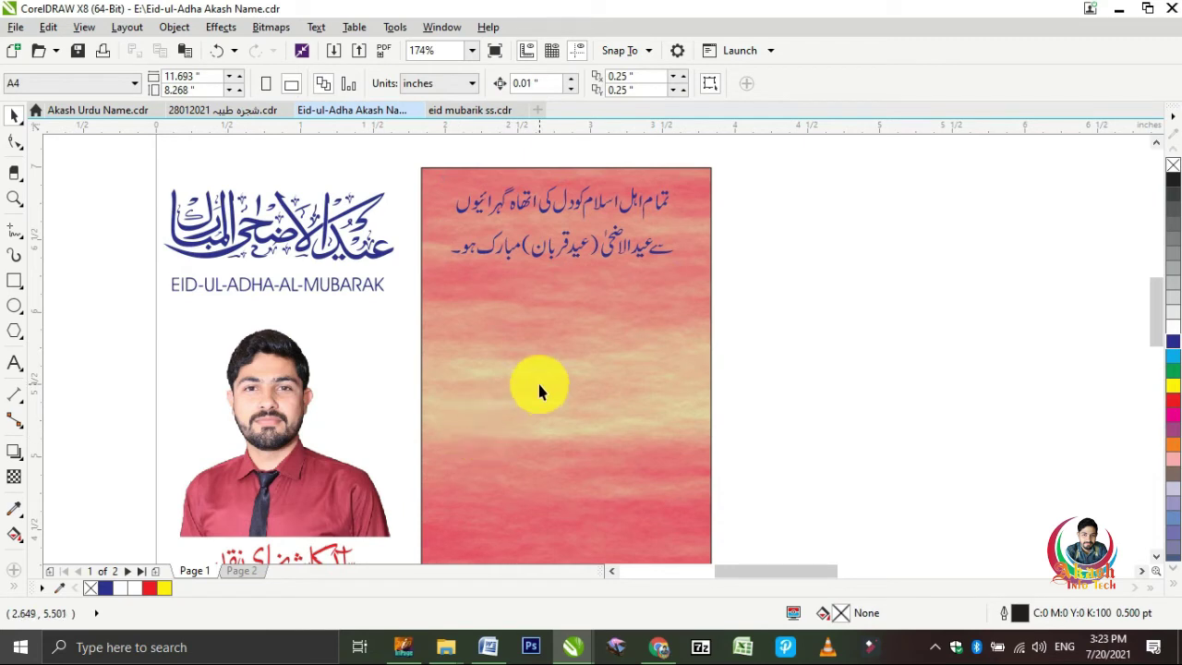
Try to align the portrait photo to the bottom edge and horizontal centre of the textured rectangle
scroll(538, 388, "down", 1)
left_click(322, 430)
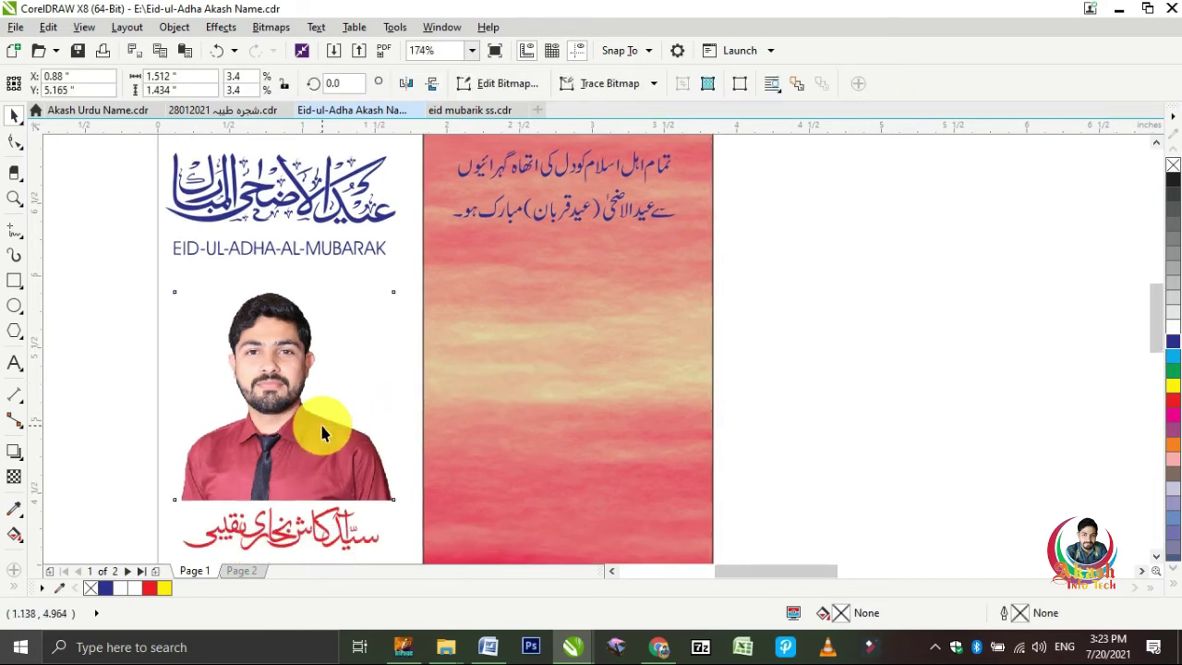
scroll(520, 423, "down", 2)
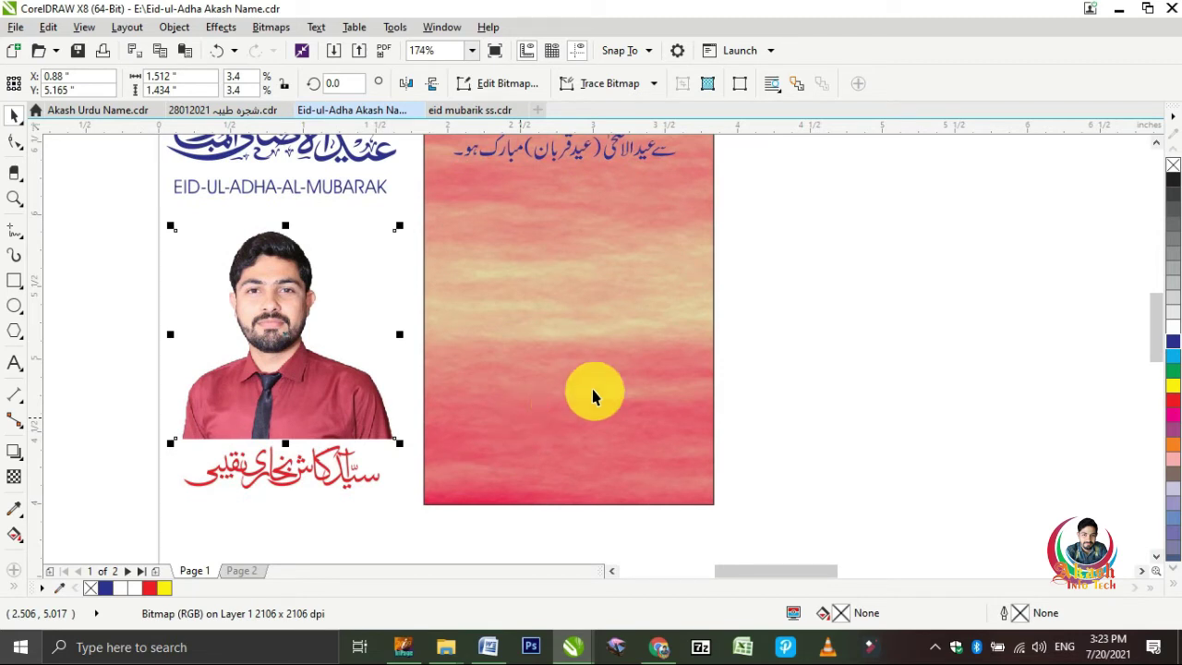
left_click(641, 373, "shift")
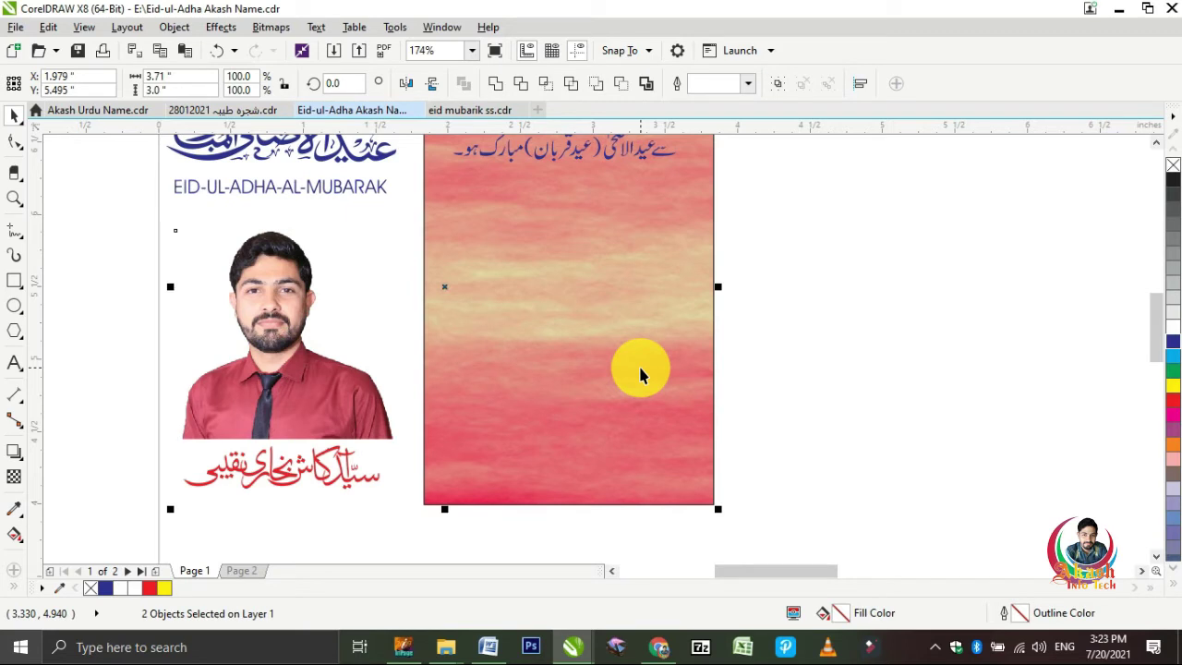
key("b")
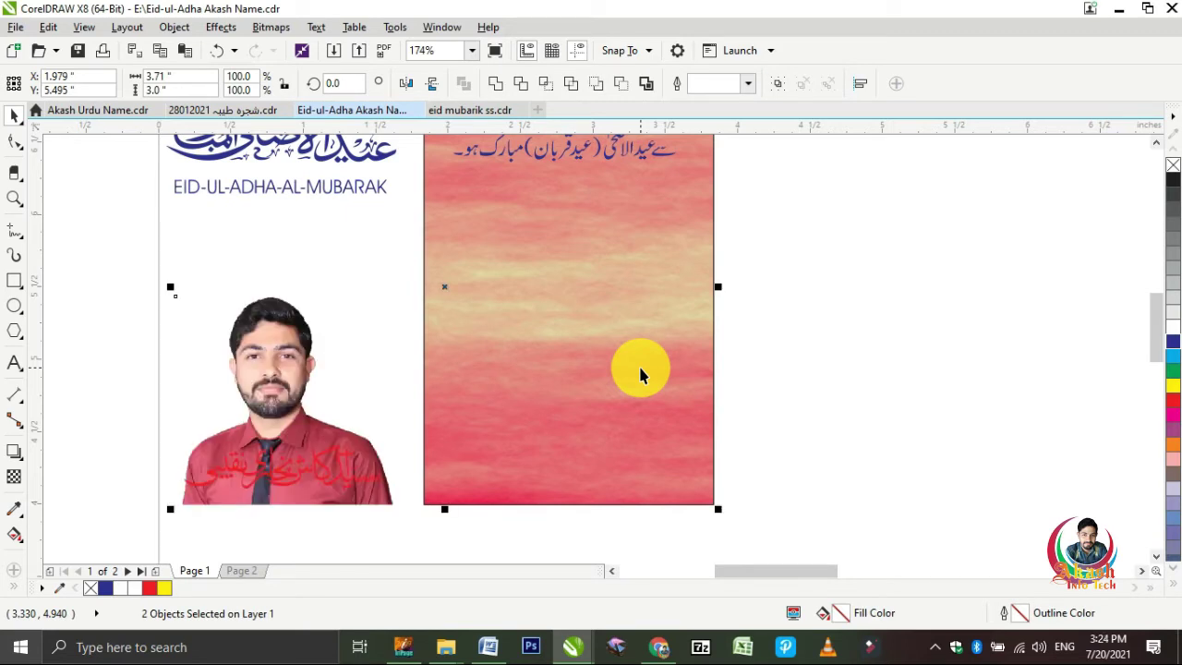
key("c")
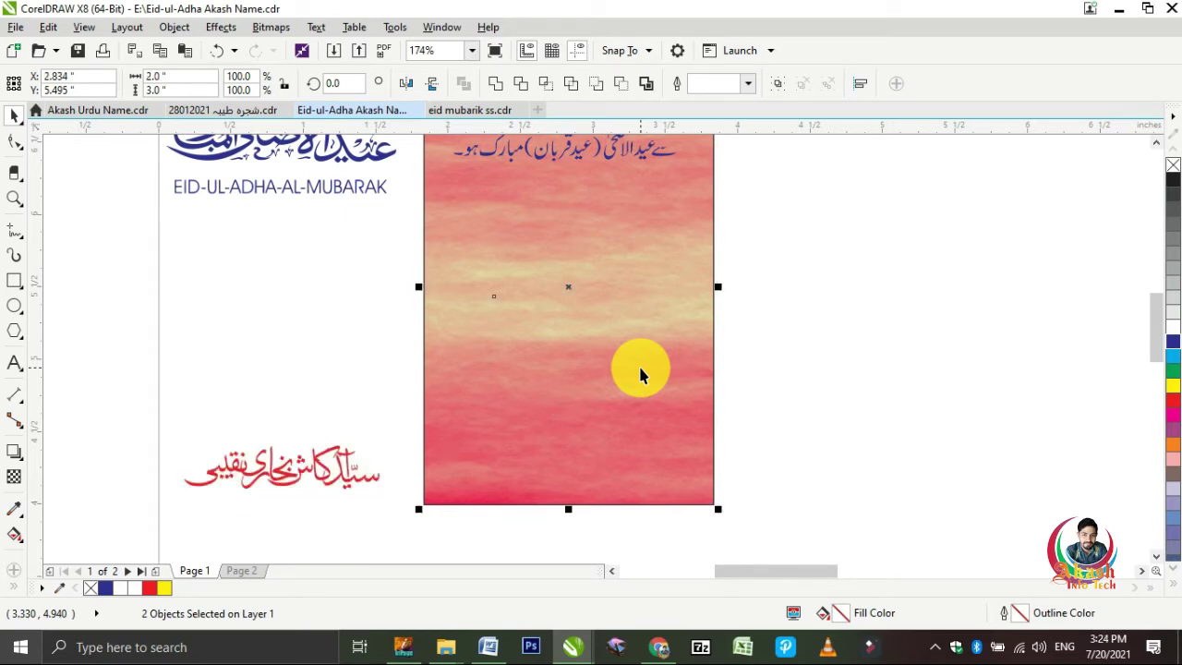
left_click(806, 214)
key("ctrl+z")
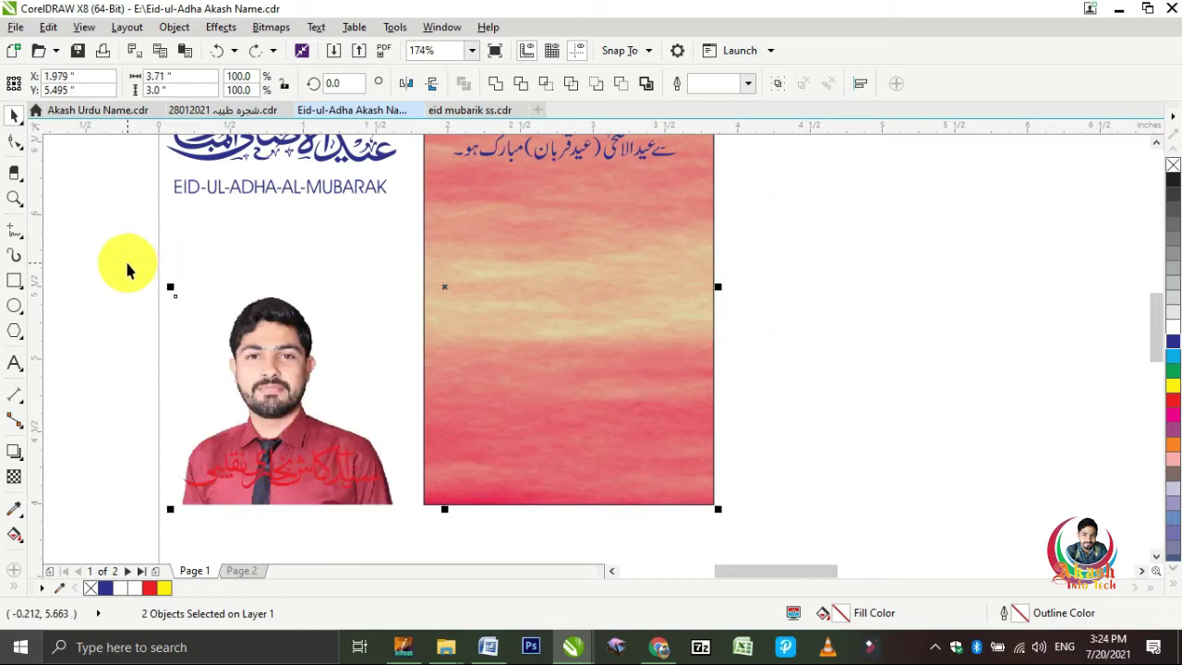
left_click(98, 266)
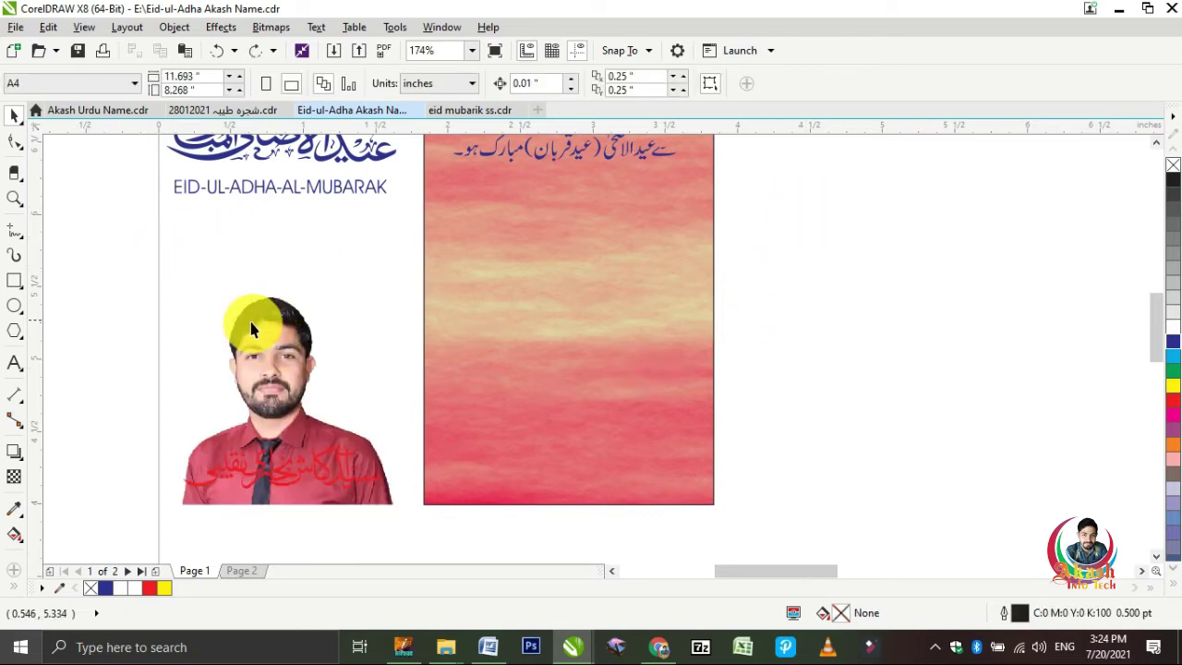
Move the portrait photo onto the textured rectangle and bring it in front of the rectangle
left_click(256, 323)
left_click_drag(438, 281, 507, 276)
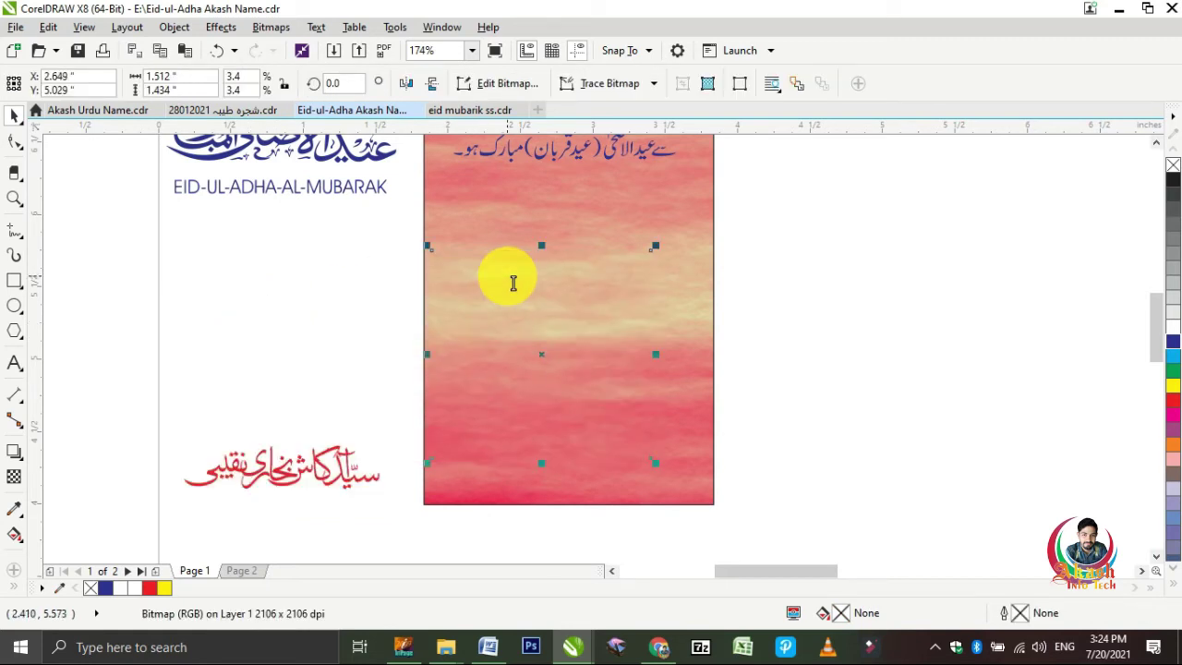
key("Up")
key("shift+Page_Up")
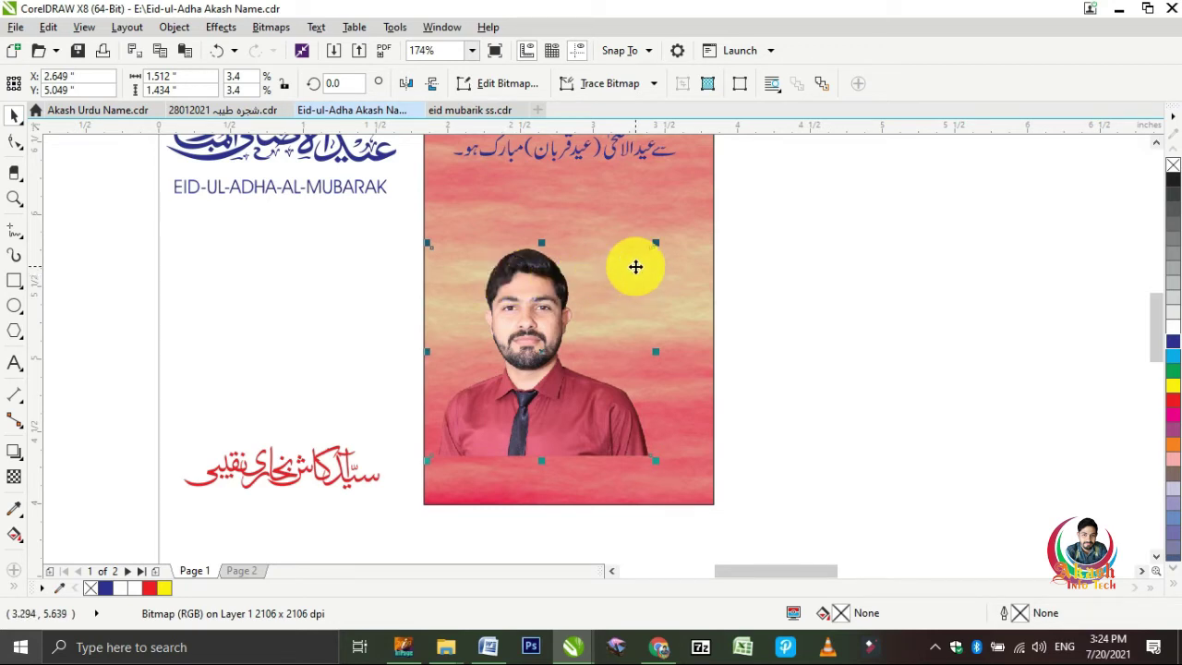
Align the portrait photo flush with the bottom-right corner of the textured rectangle
left_click(703, 459, "shift")
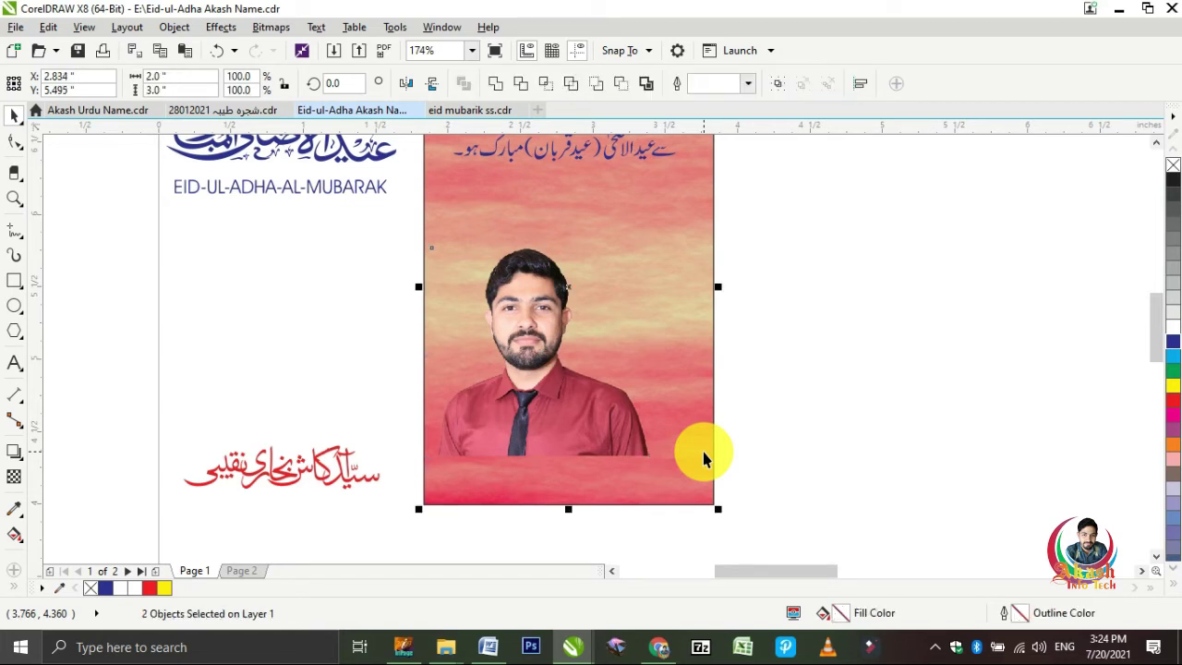
key("b")
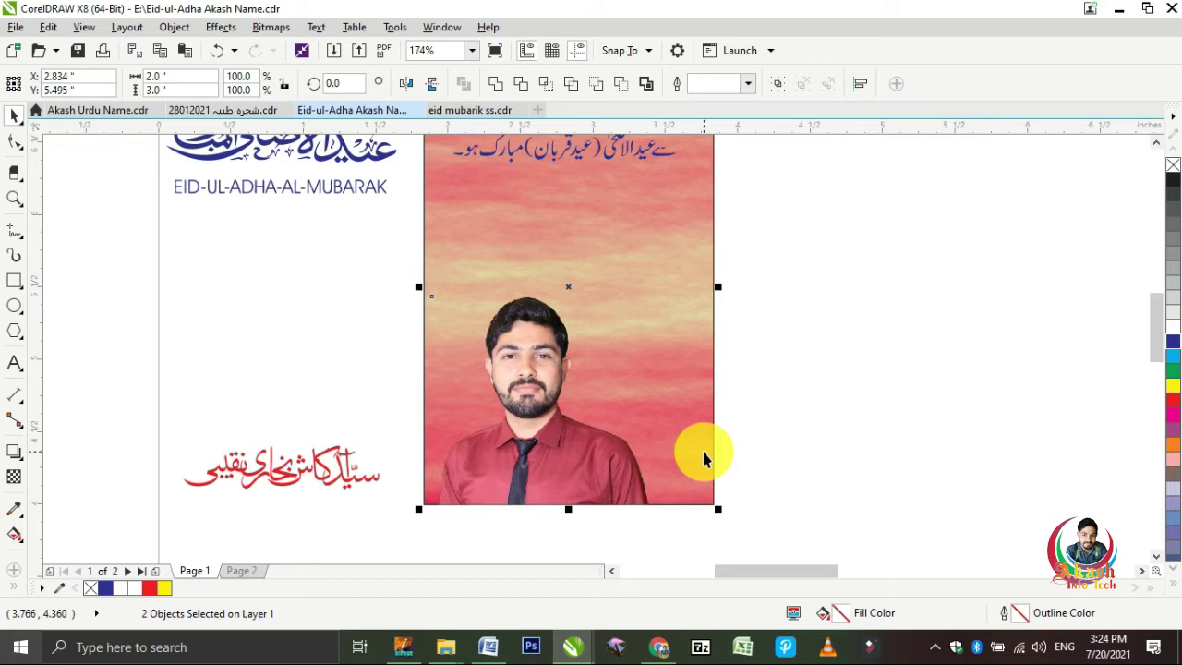
key("ctrl+z")
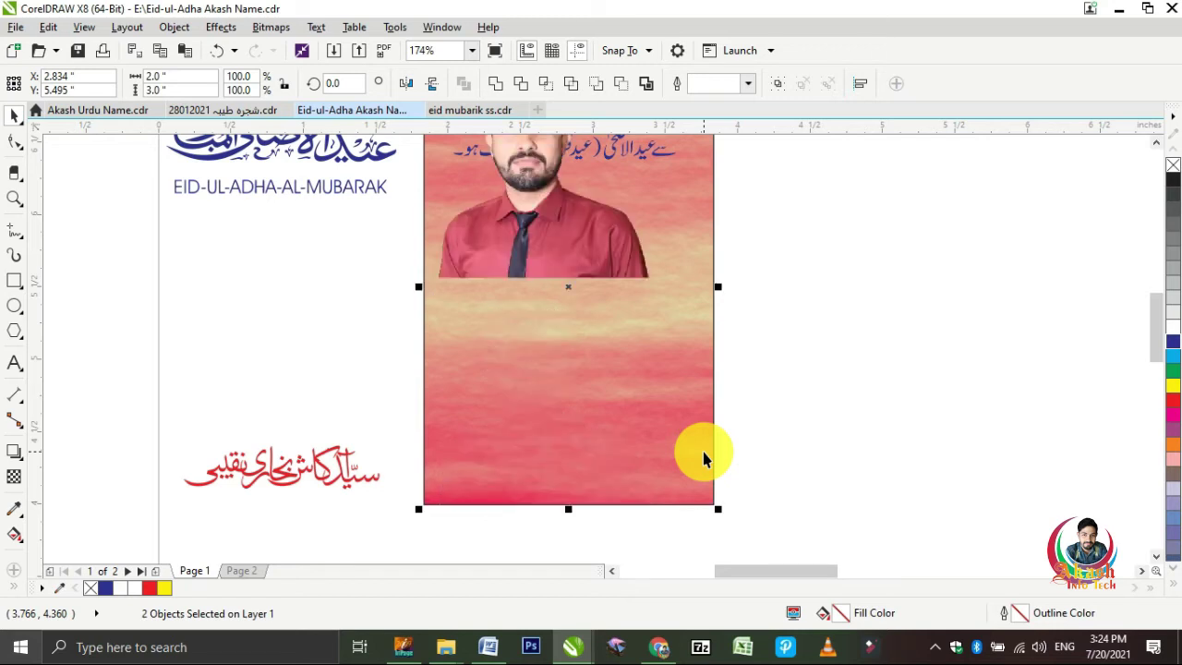
scroll(704, 459, "up", 1)
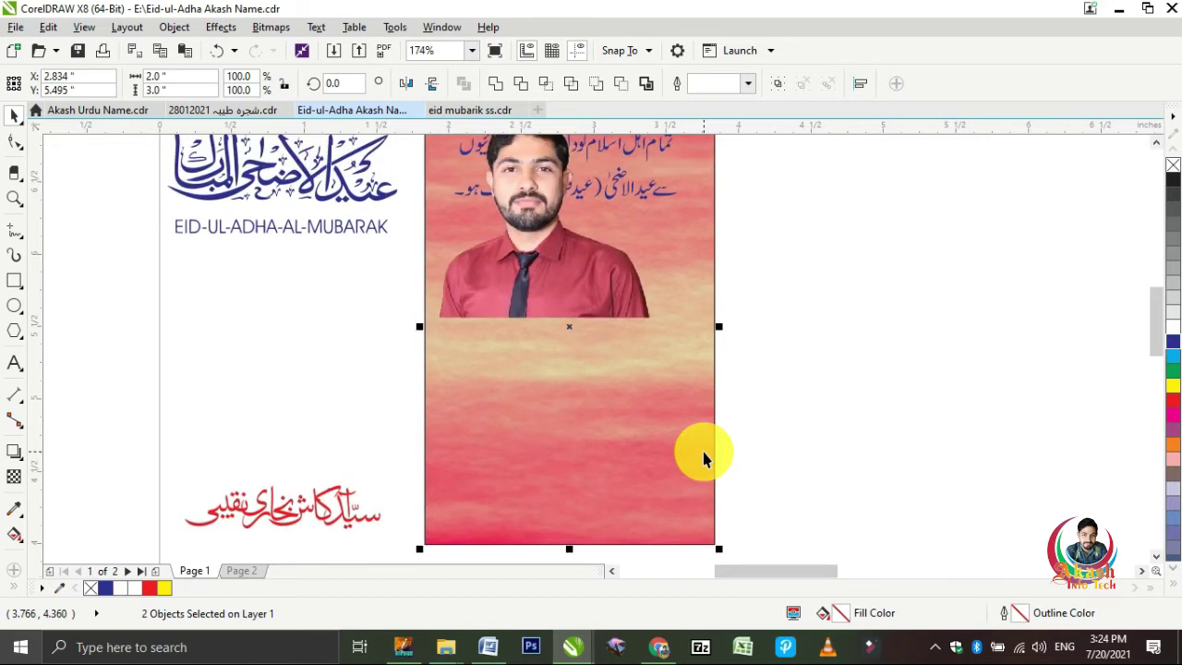
key("ctrl+z")
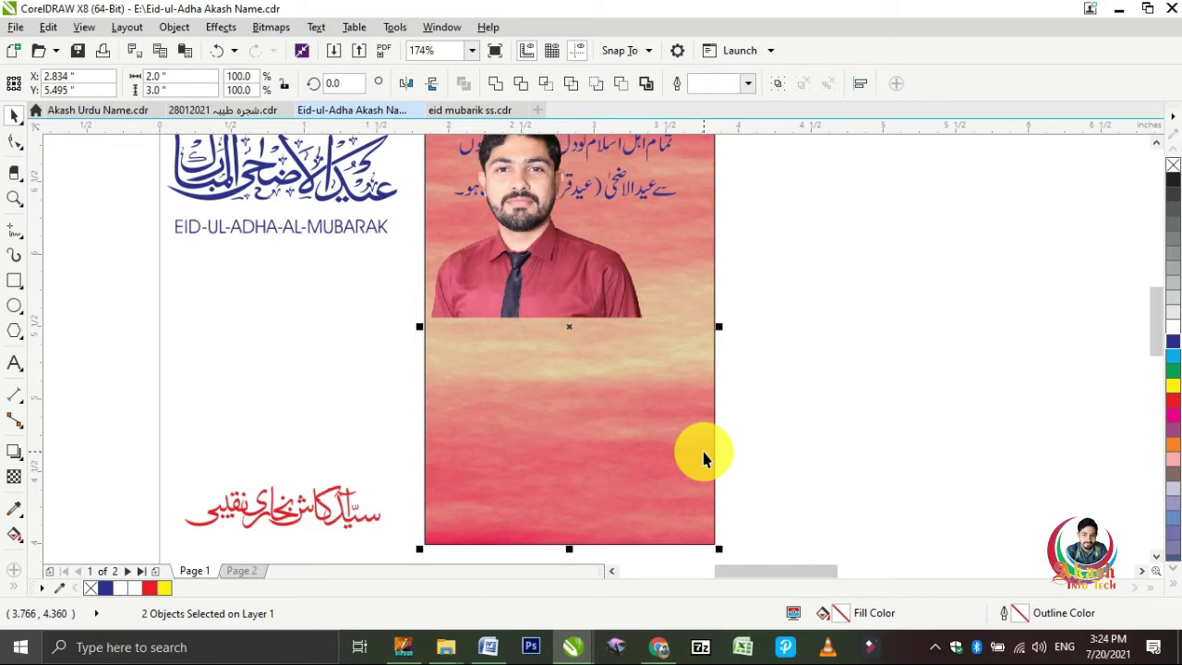
key("ctrl+z")
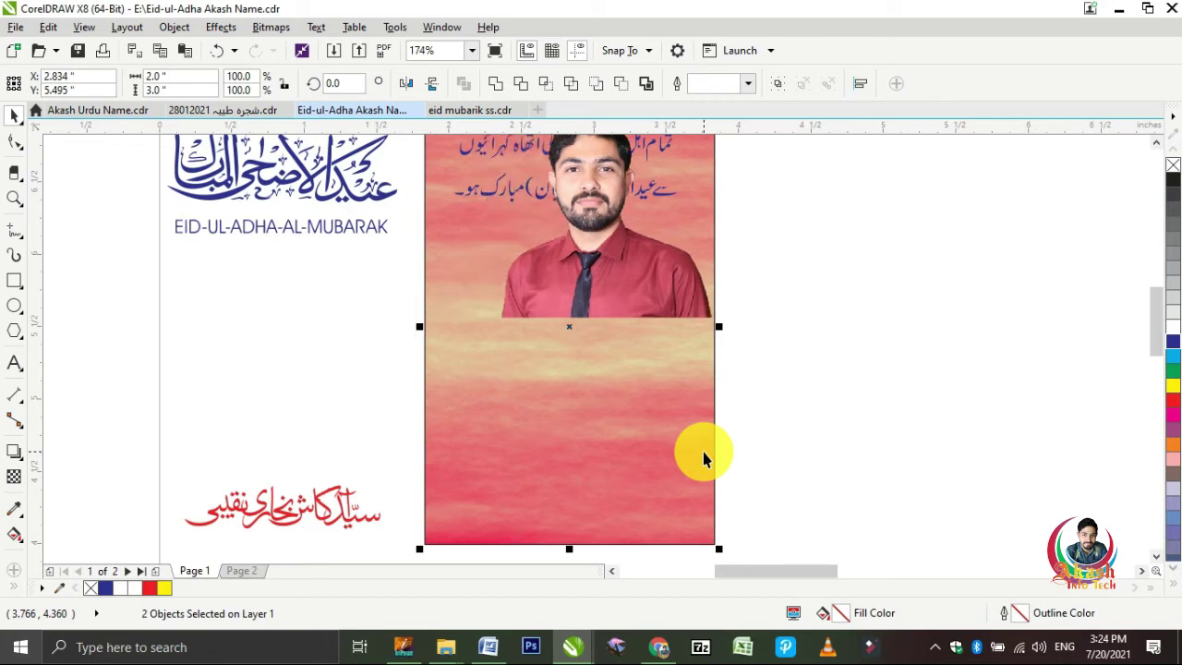
key("ctrl+z")
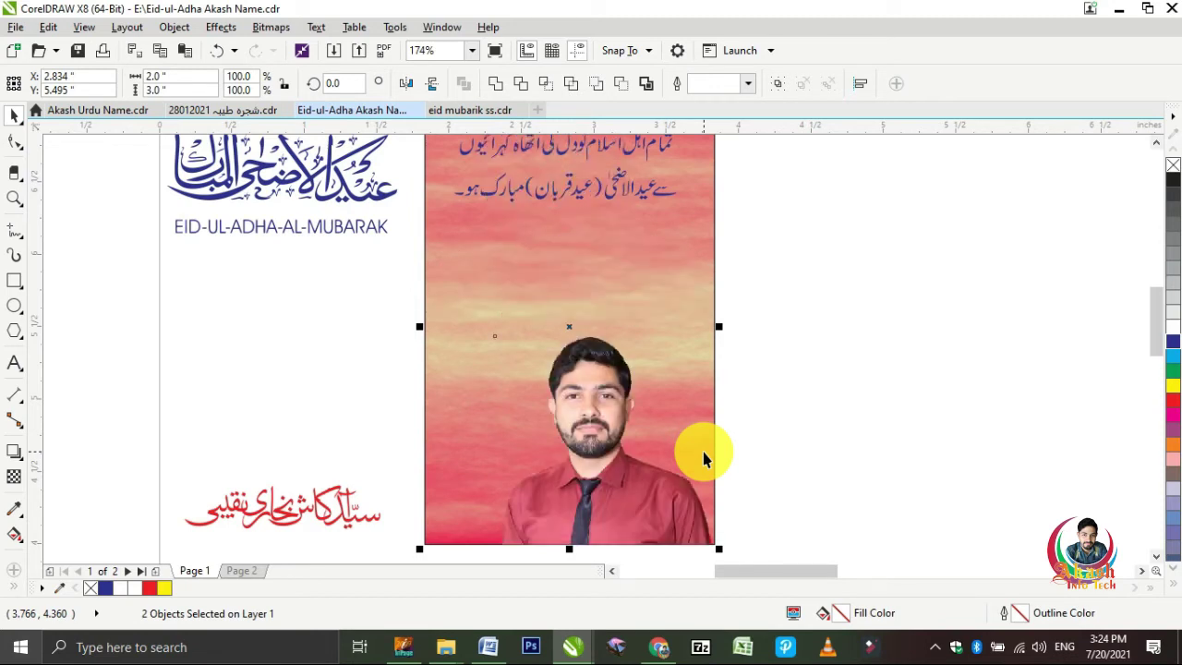
left_click(810, 418)
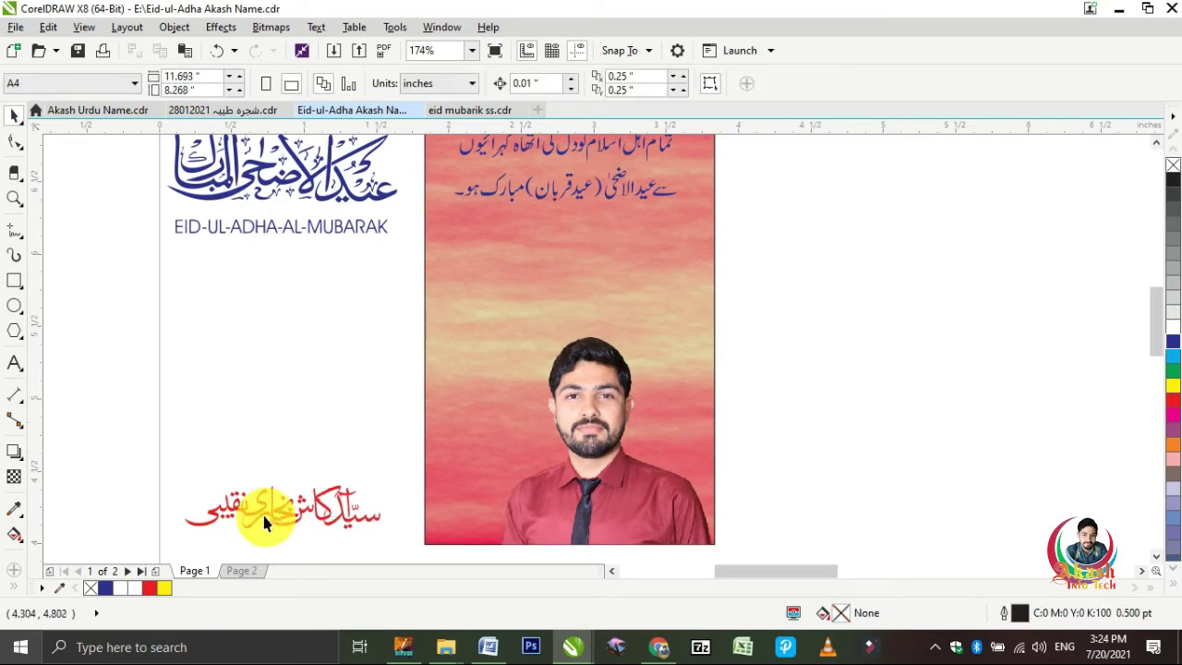
Move the red Urdu name onto the shirt at the bottom of the portrait and fill it with white
left_click_drag(176, 452, 398, 545)
left_click_drag(317, 515, 649, 537)
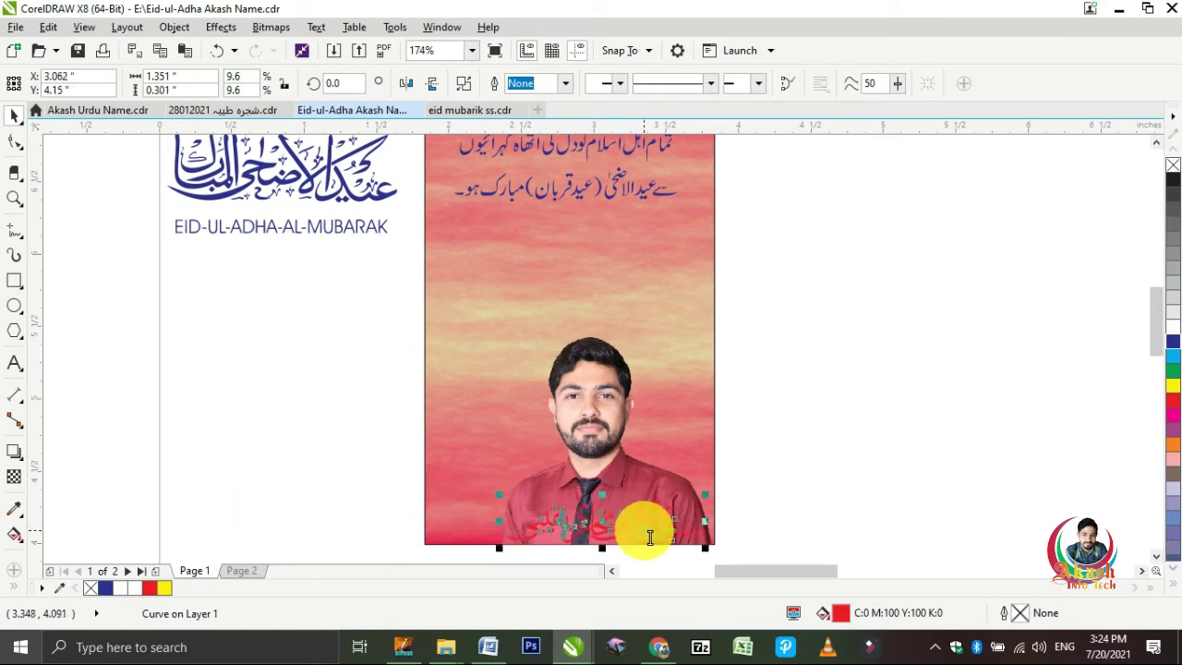
key("z")
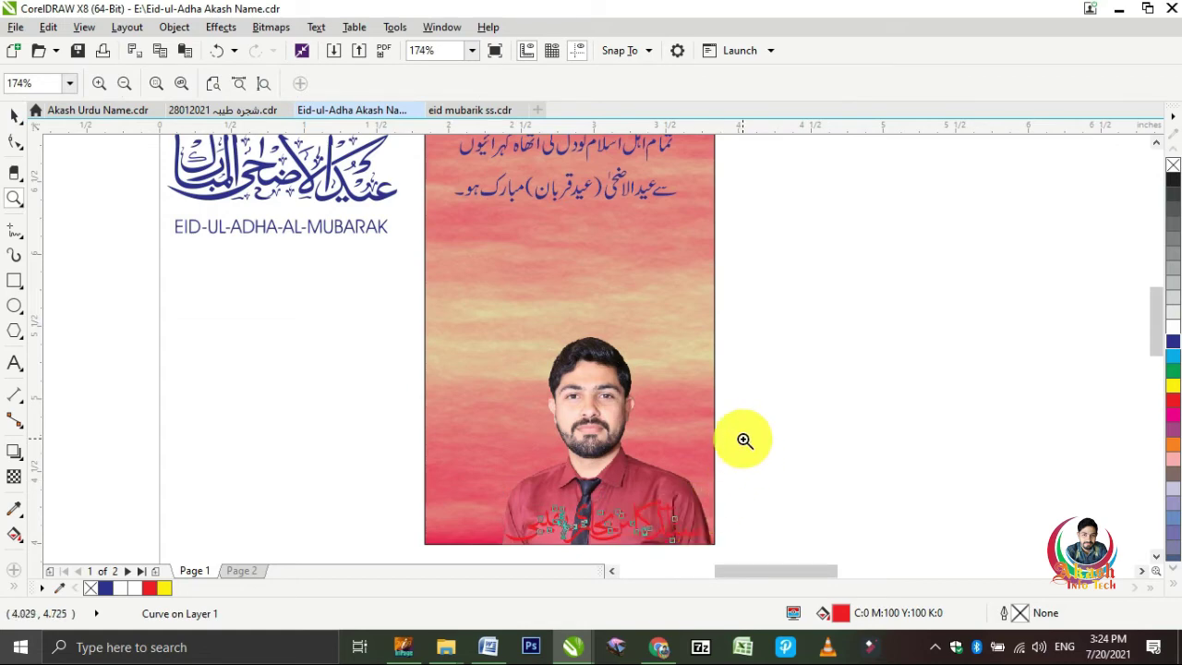
left_click_drag(466, 549, 466, 549)
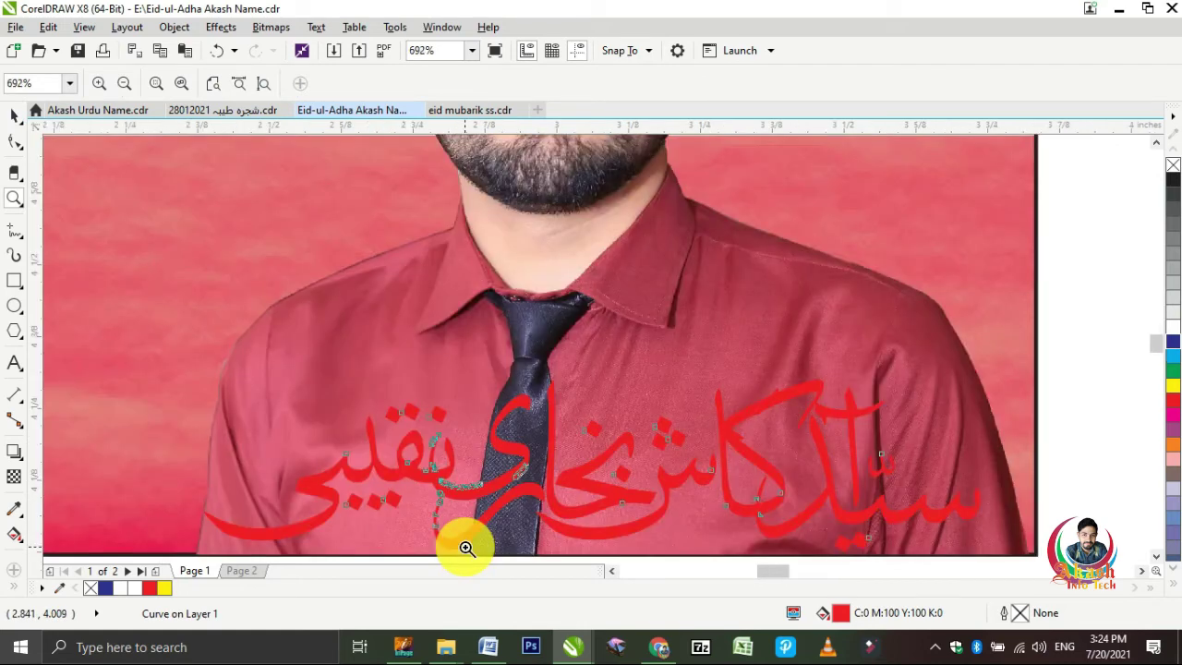
scroll(483, 498, "down", 2)
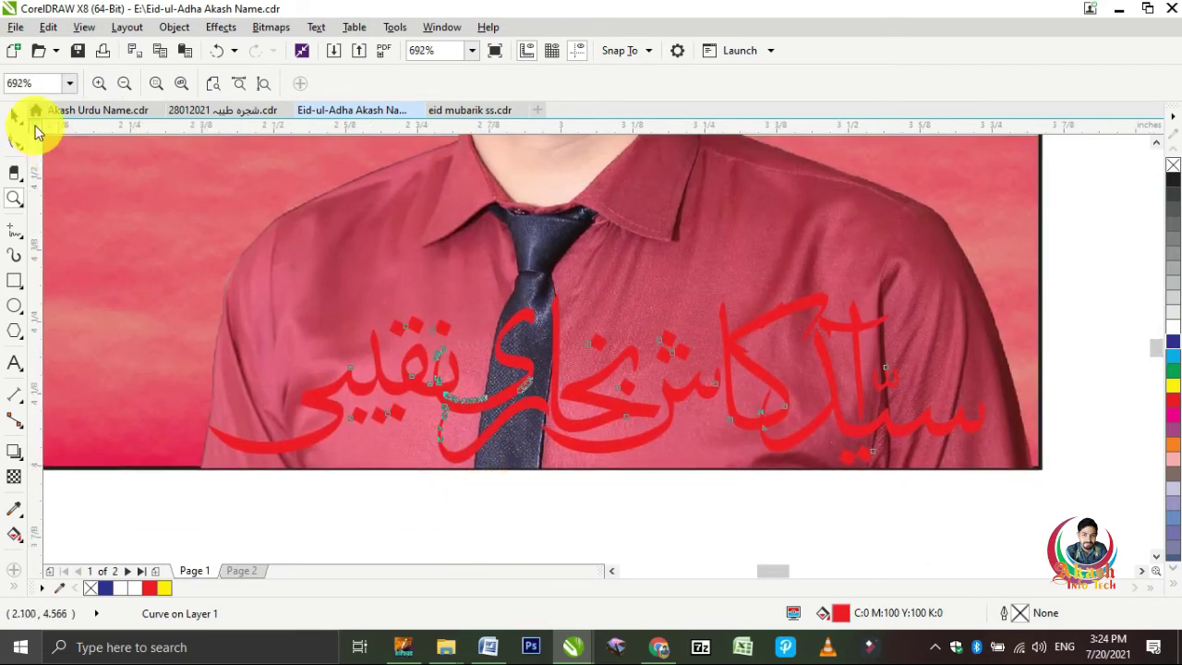
left_click(16, 118)
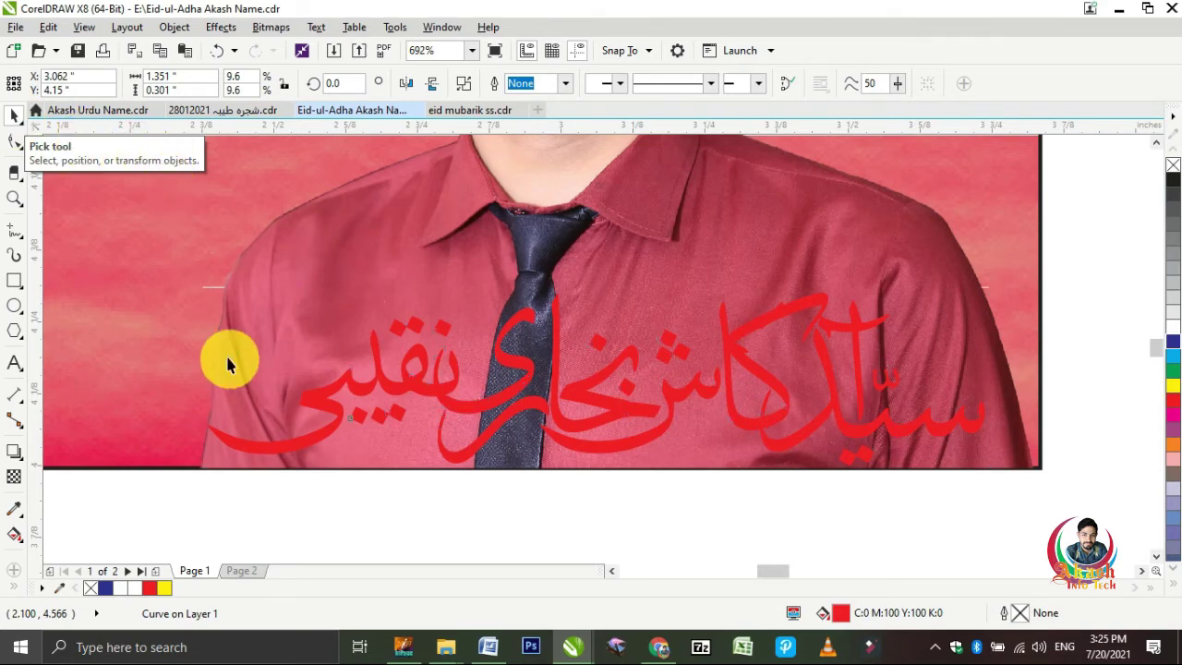
left_click(273, 383)
left_click(332, 409)
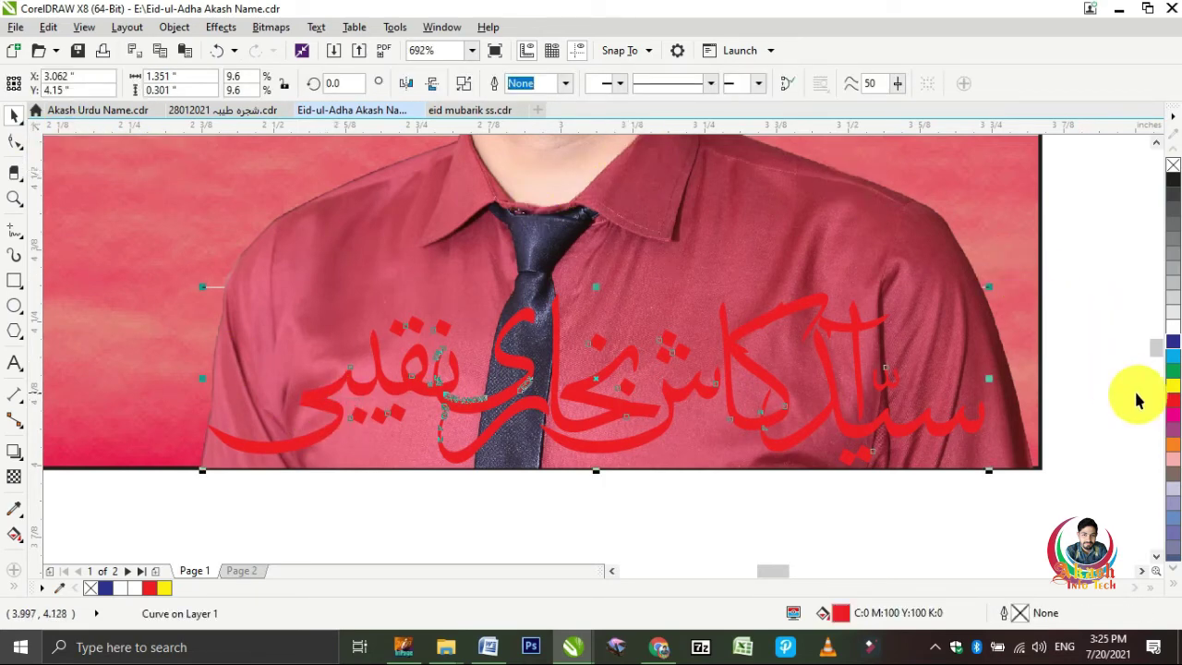
left_click(1171, 329)
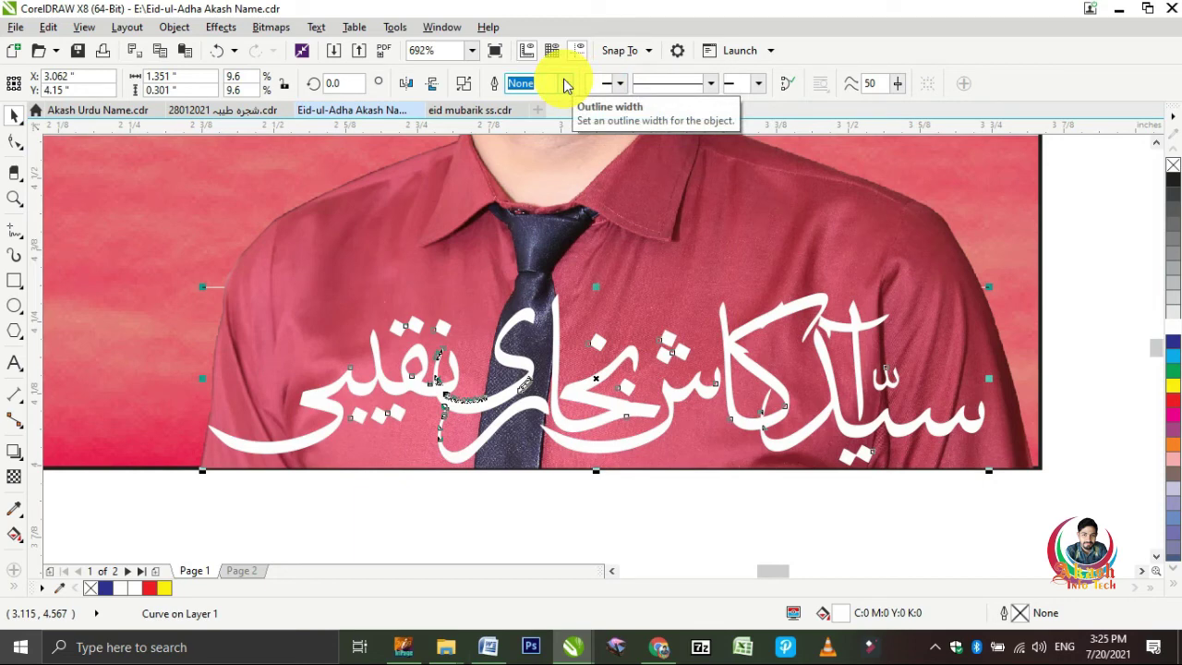
Give the Urdu name a 1.0 pt white outline with round corners and caps, overprint outline, behind fill and scale with object enabled
left_click(566, 85)
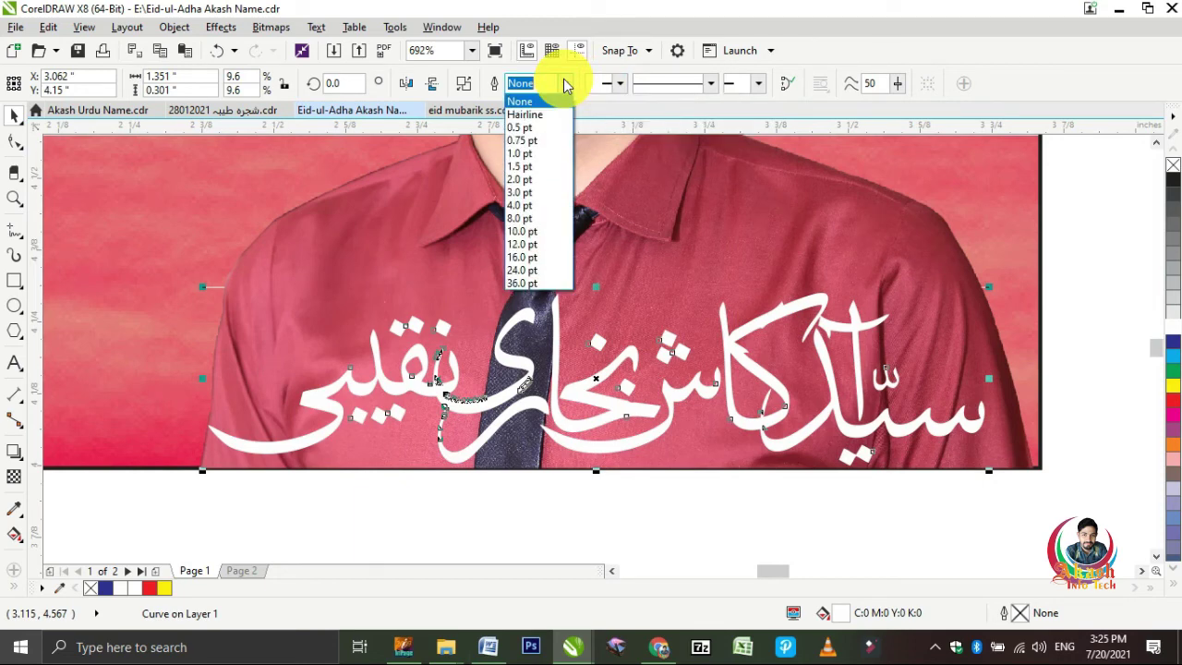
left_click(540, 154)
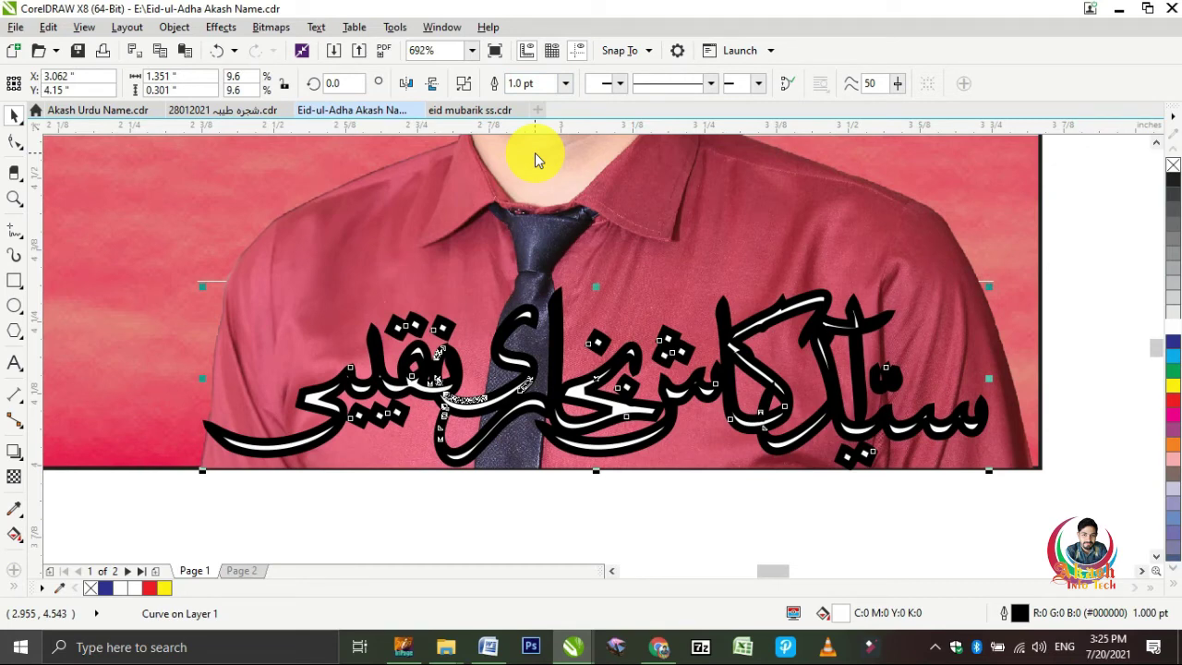
key("F12")
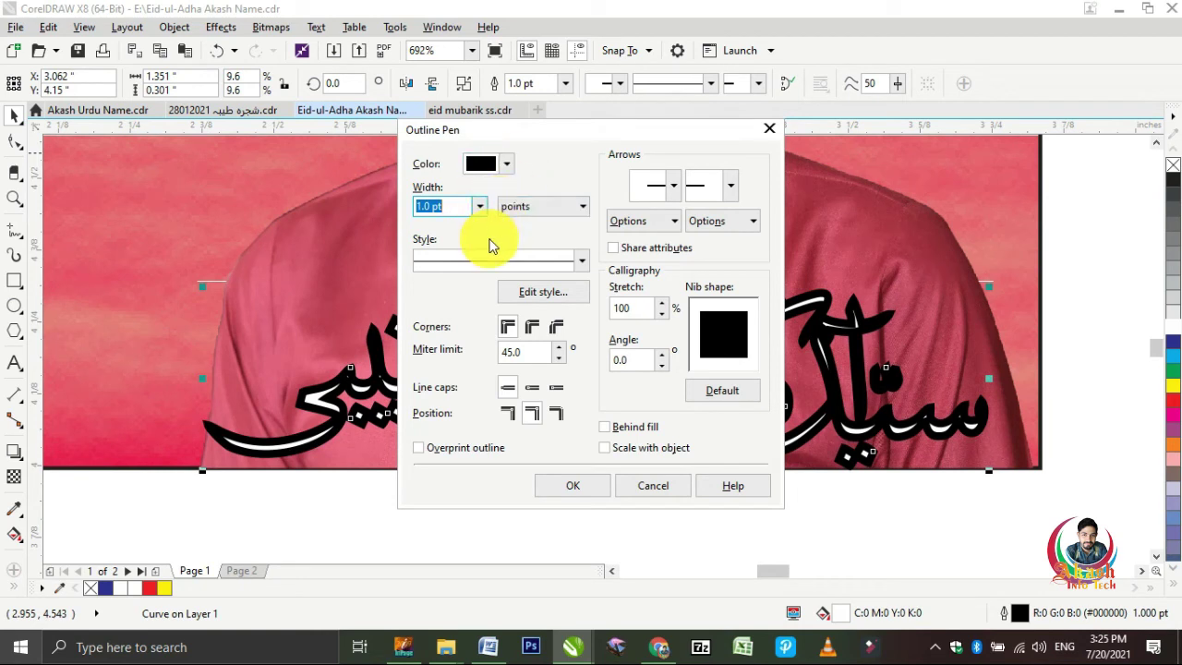
left_click(508, 167)
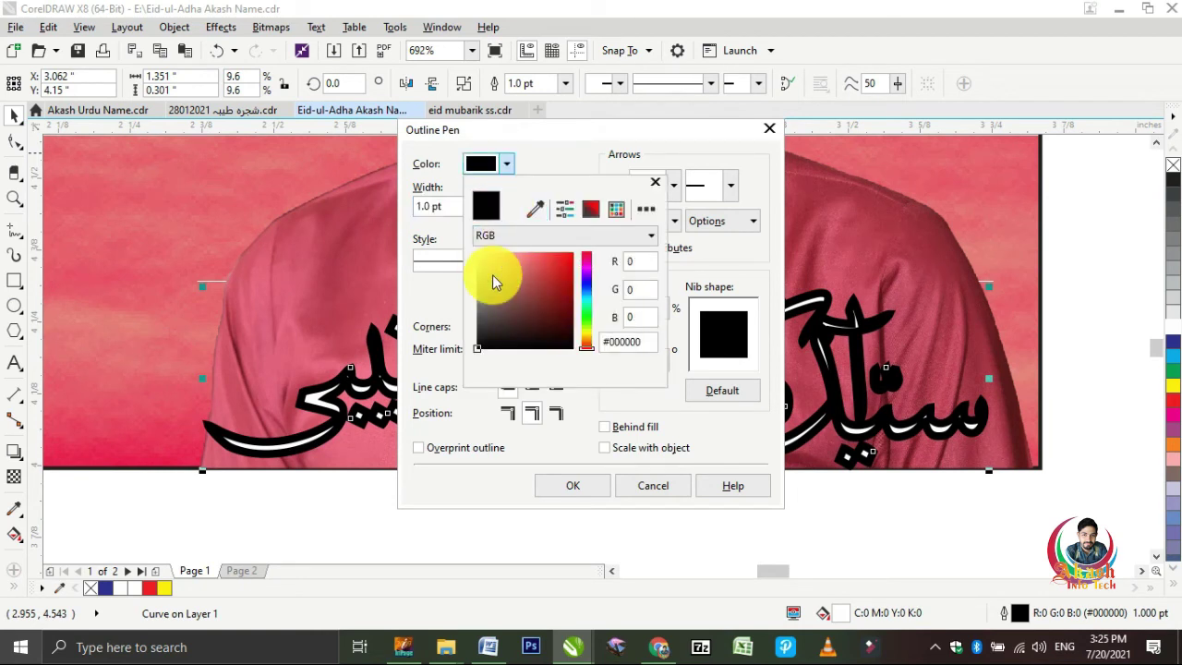
left_click_drag(490, 266, 453, 226)
left_click(545, 158)
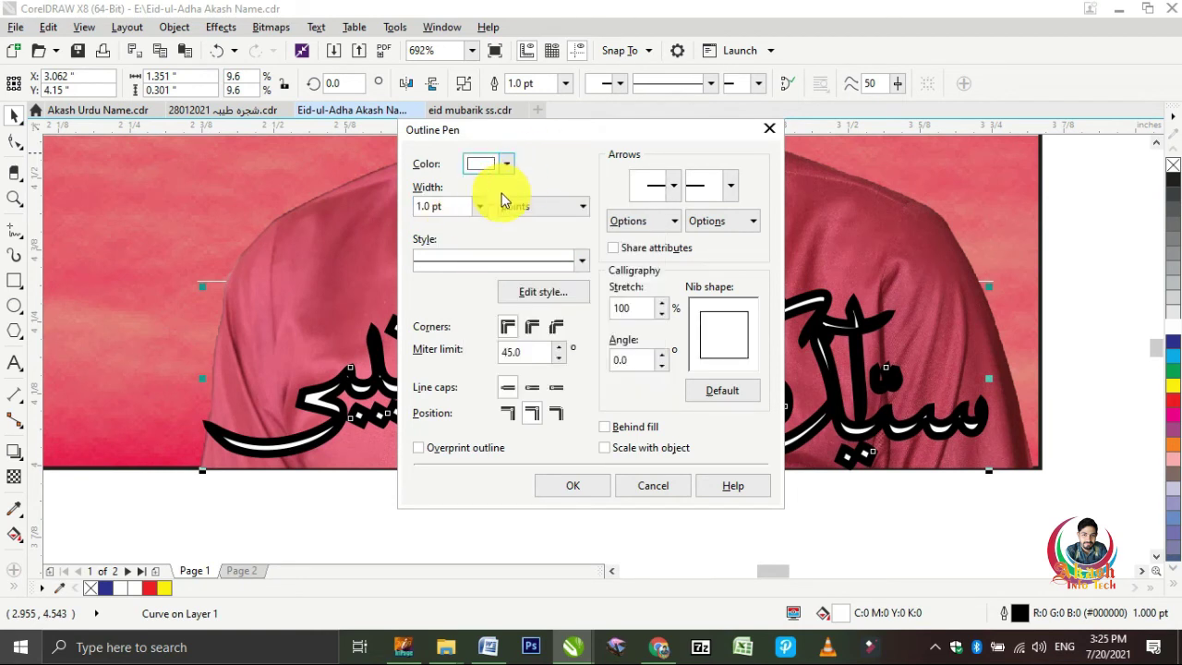
left_click(530, 327)
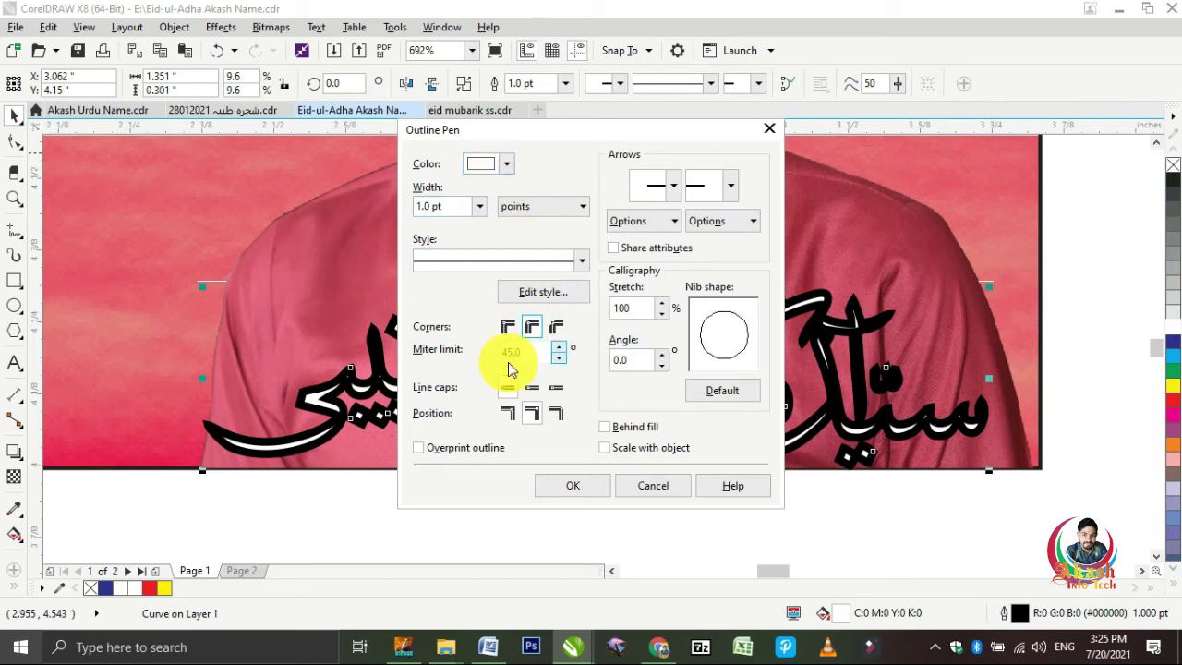
left_click(533, 388)
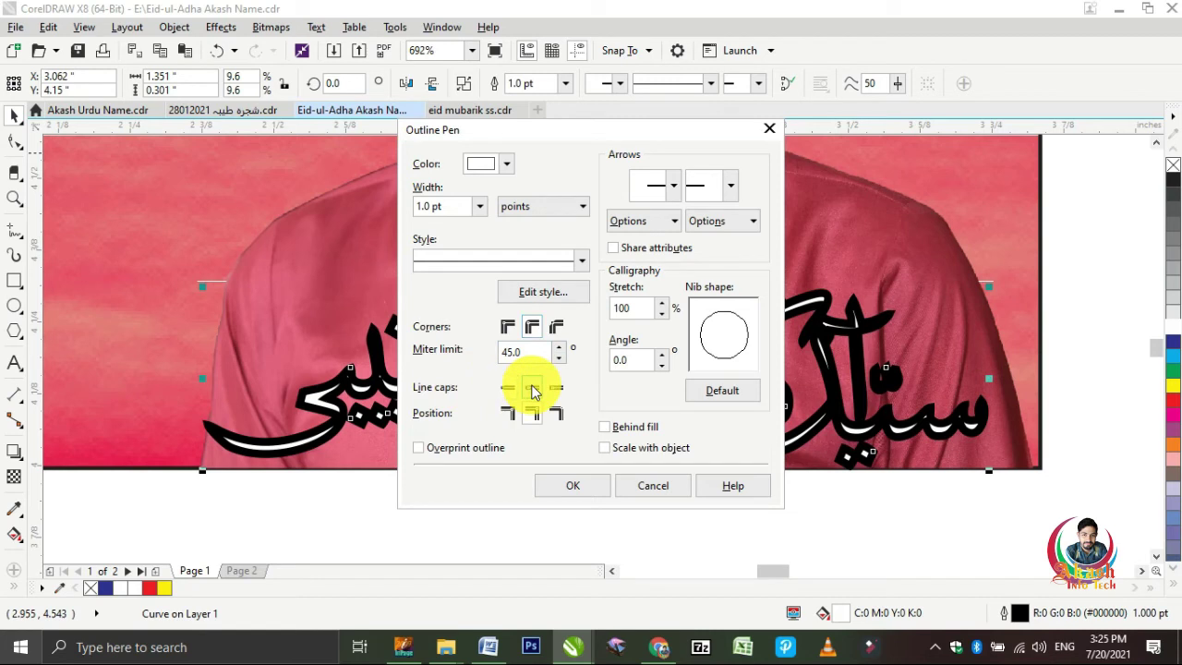
left_click(420, 448)
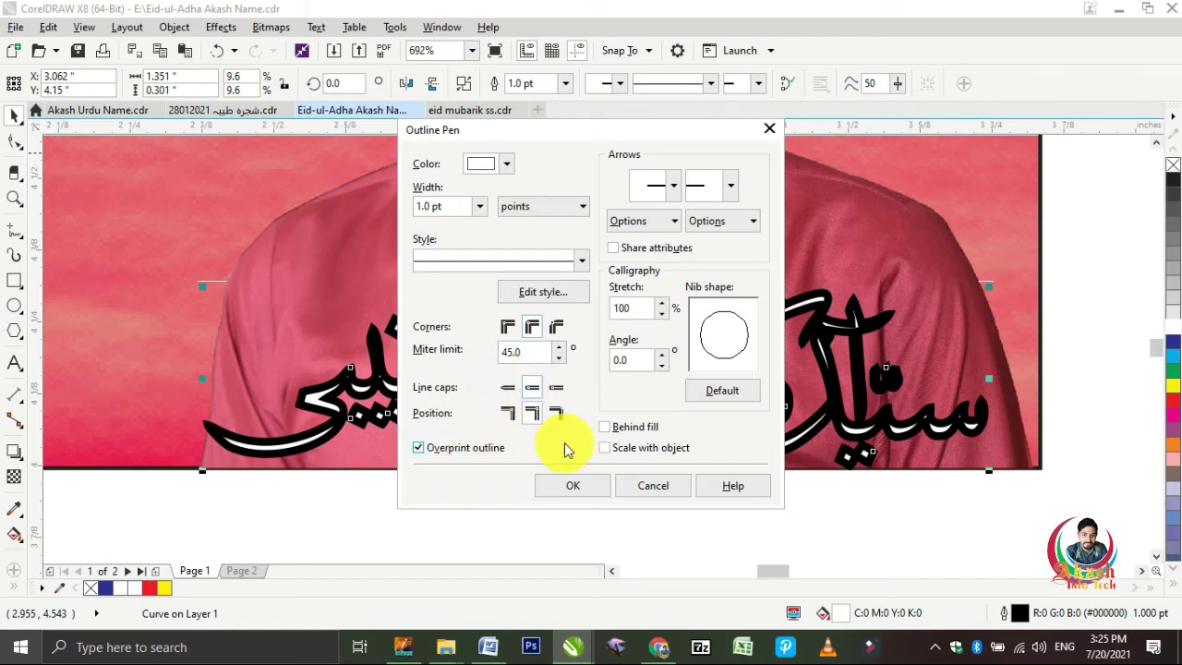
left_click(605, 428)
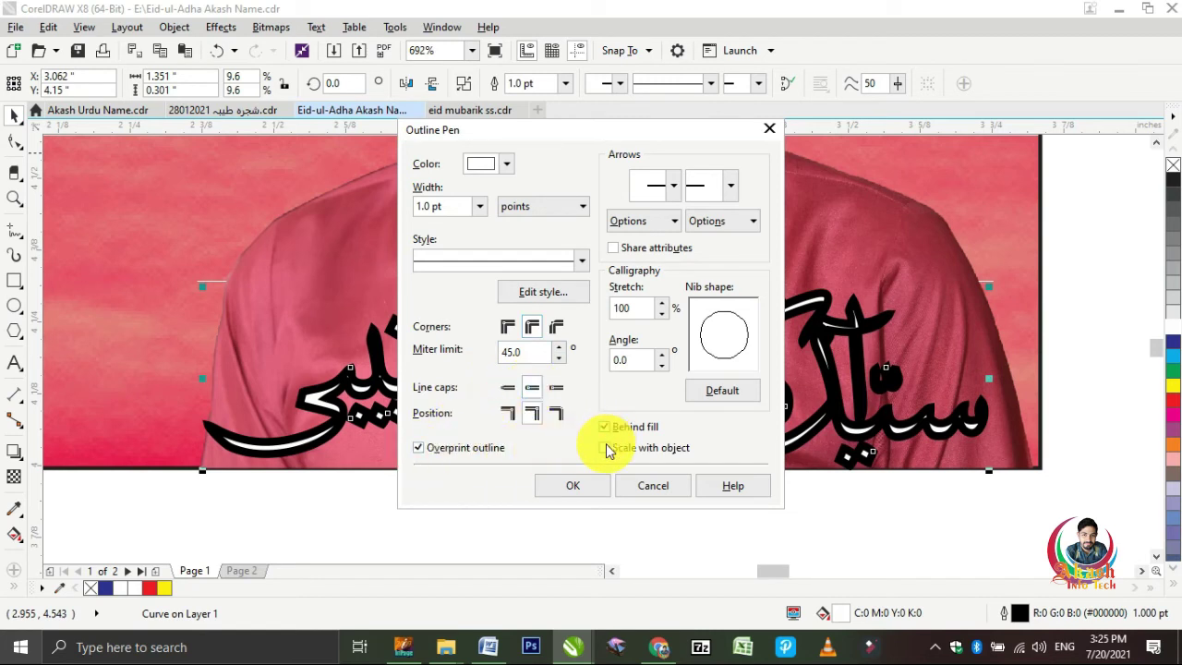
left_click(606, 449)
left_click(598, 491)
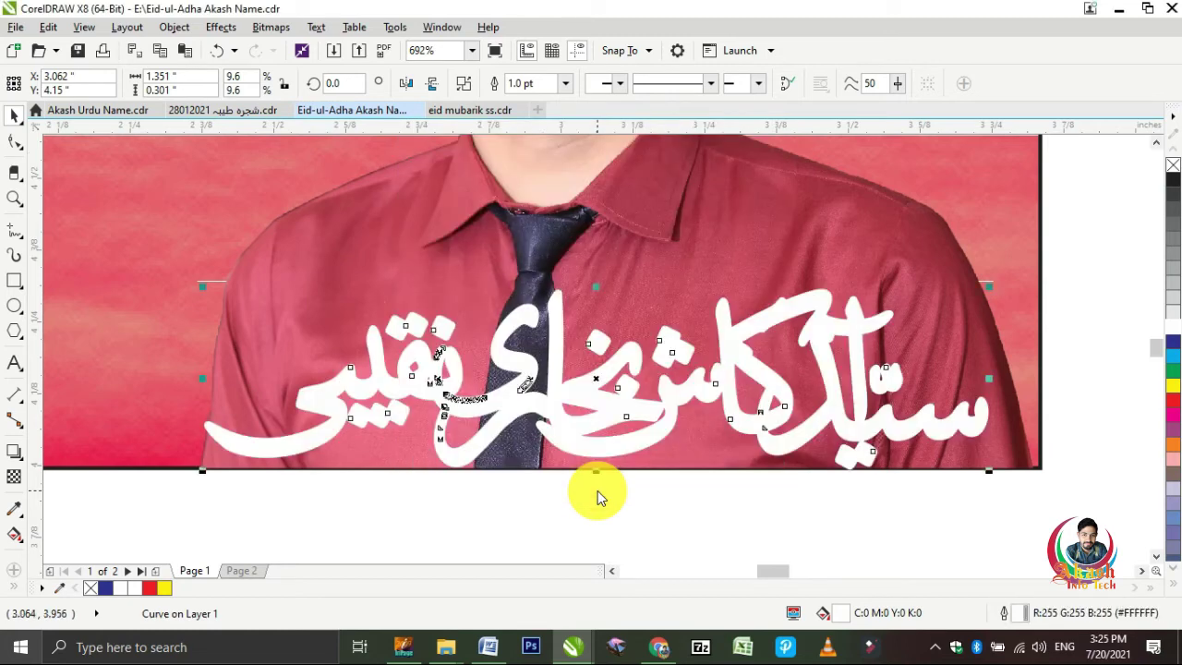
key("Up")
key("Up")
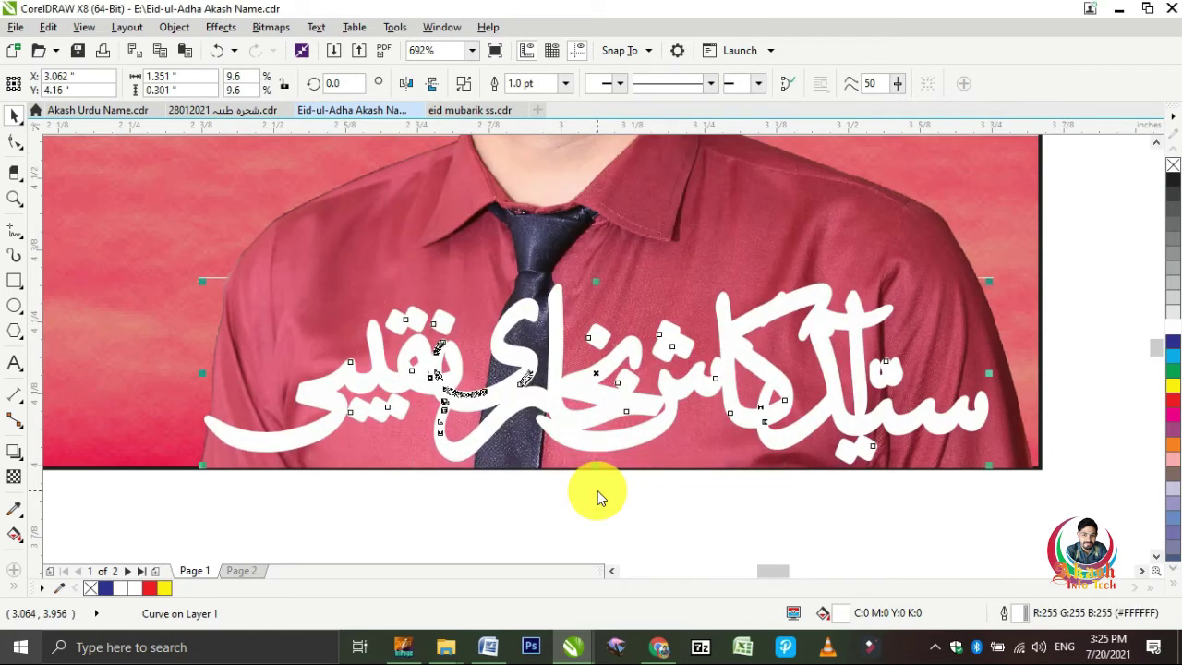
key("Down")
key("Down")
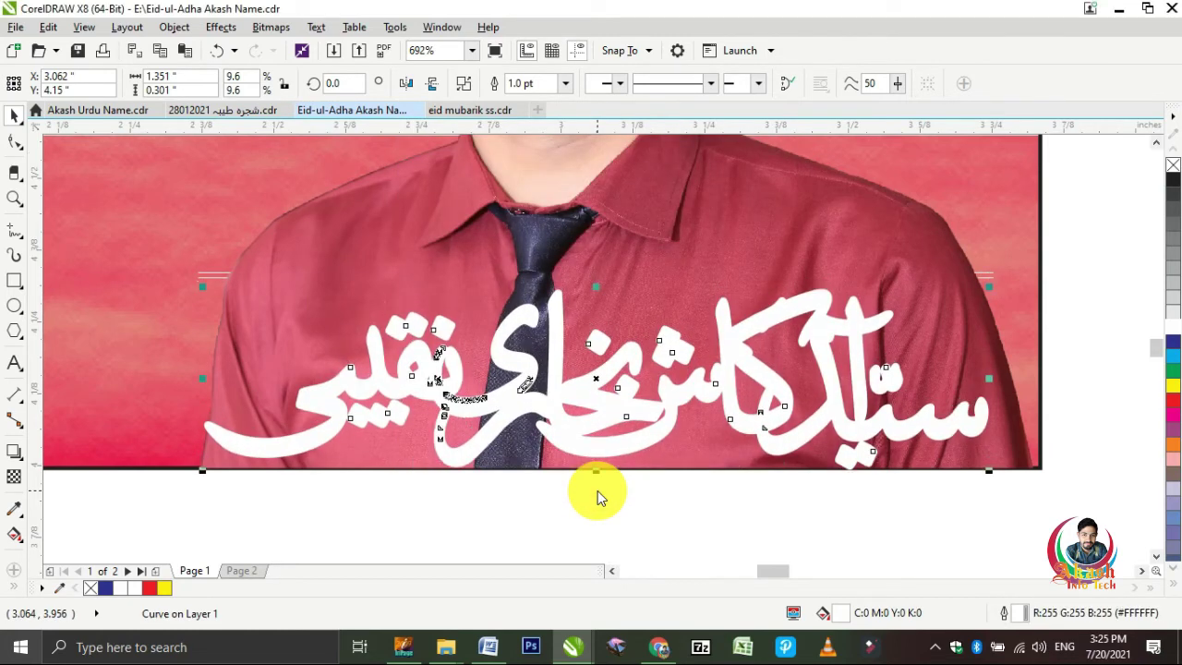
Place a red copy of the Urdu name over the white outlined one and nudge both 0.03 inch up and to the right
key("ctrl+z")
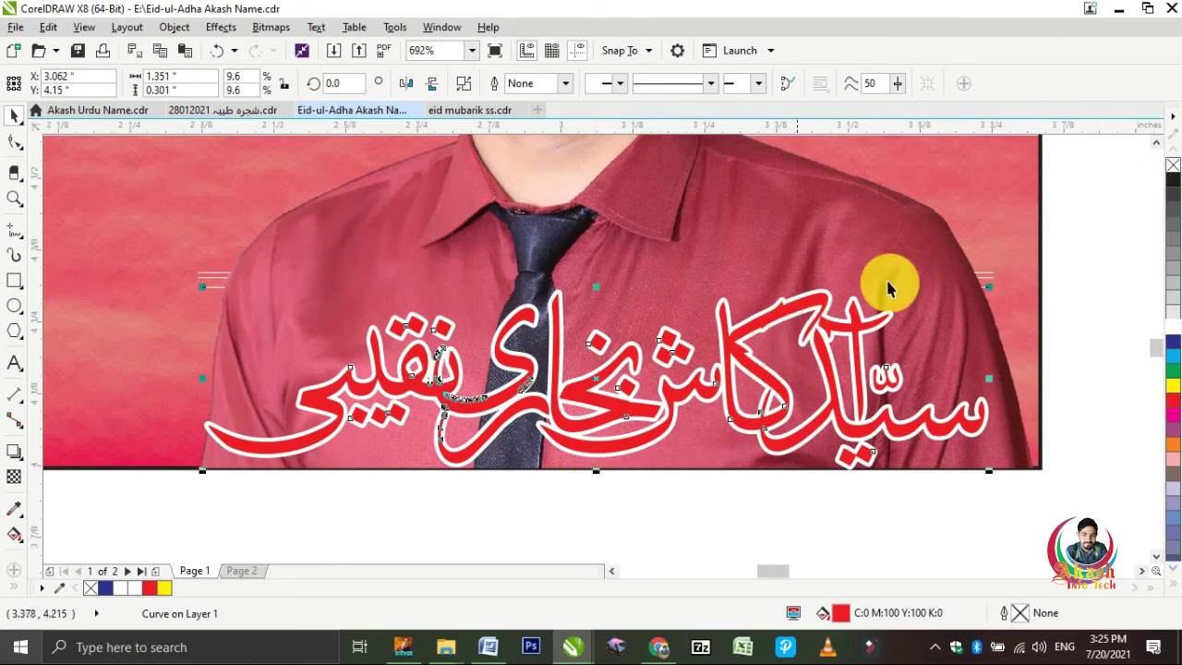
left_click_drag(1064, 248, 151, 513)
key("Up")
key("Up")
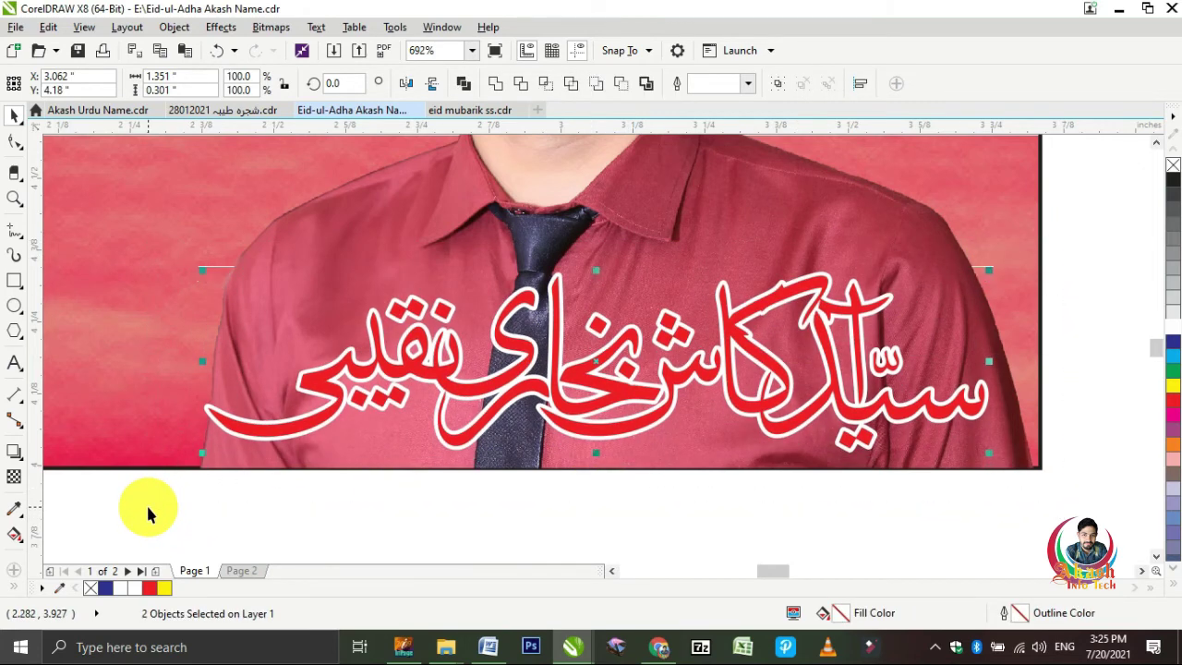
key("Right")
key("Right")
key("Right")
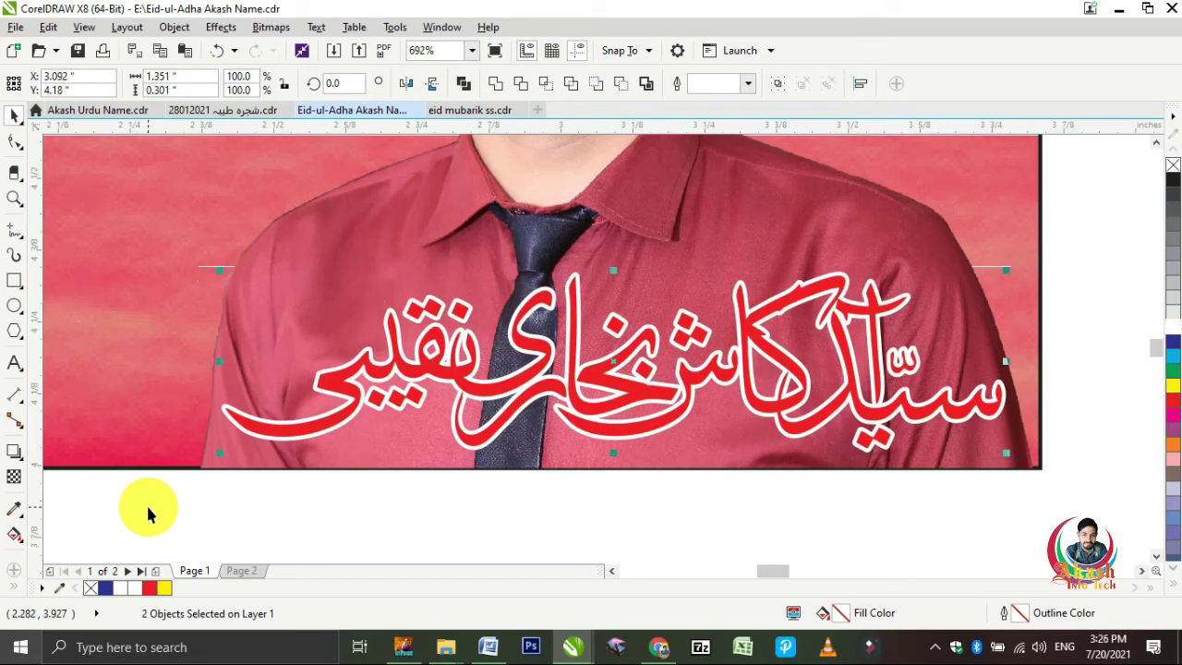
Group the blue Eid calligraphy with the EID-UL-ADHA-AL-MUBARAK line beneath it
scroll(148, 513, "down", 3)
scroll(147, 513, "left", 3)
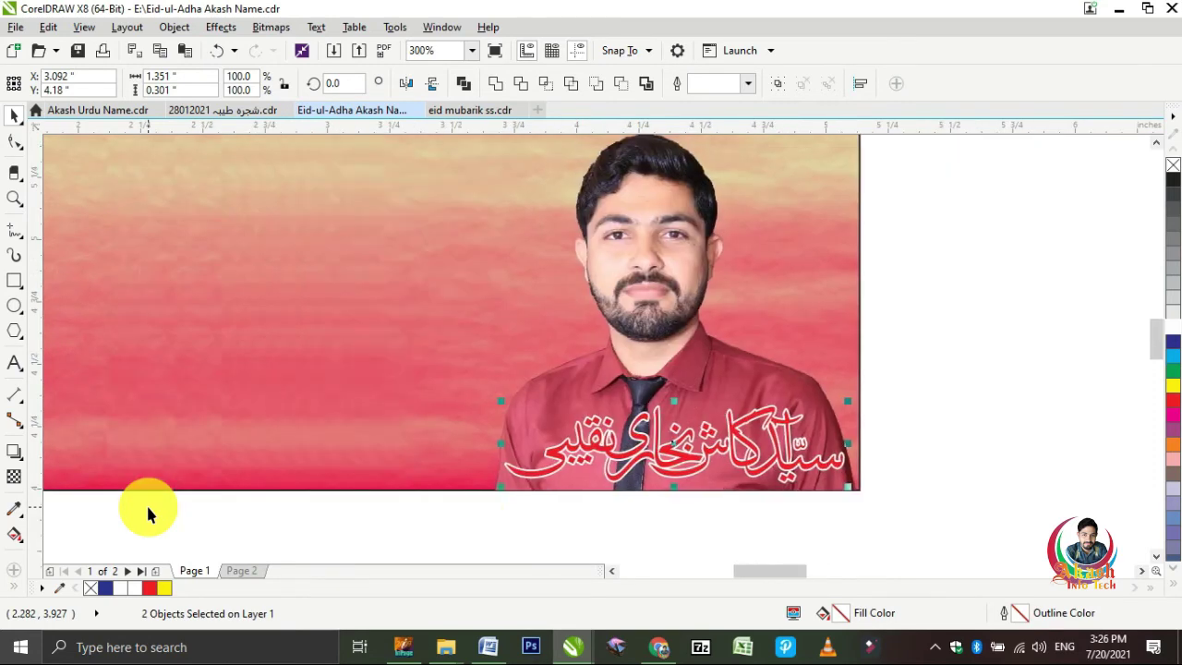
scroll(147, 512, "up", 5)
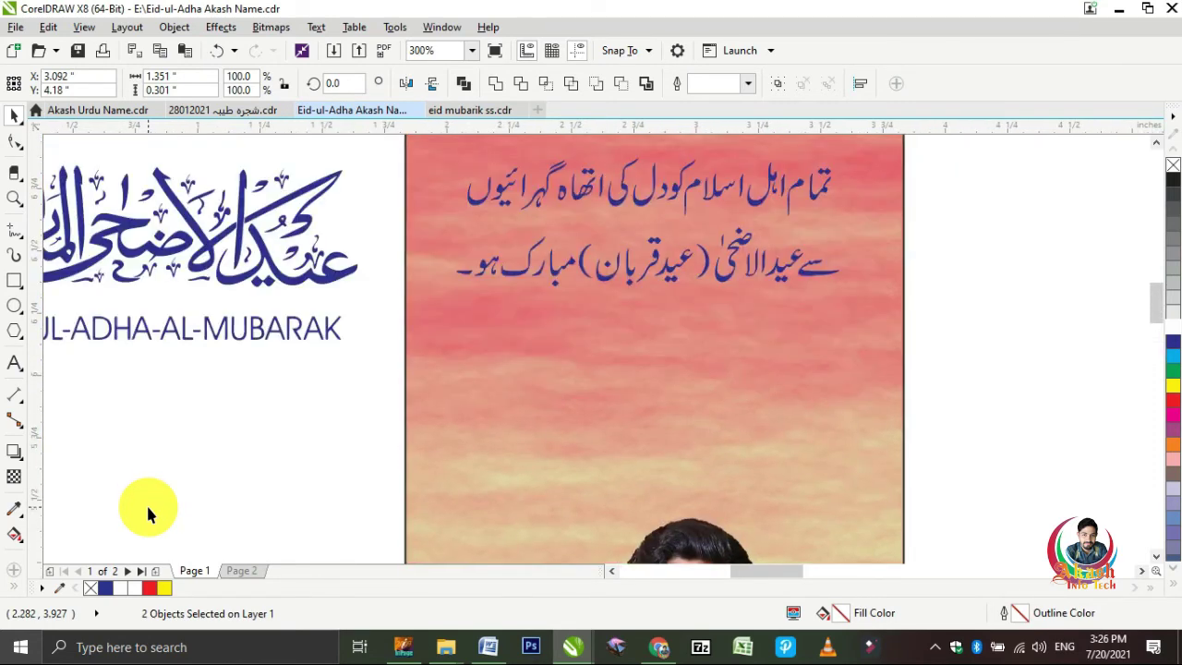
left_click(247, 277)
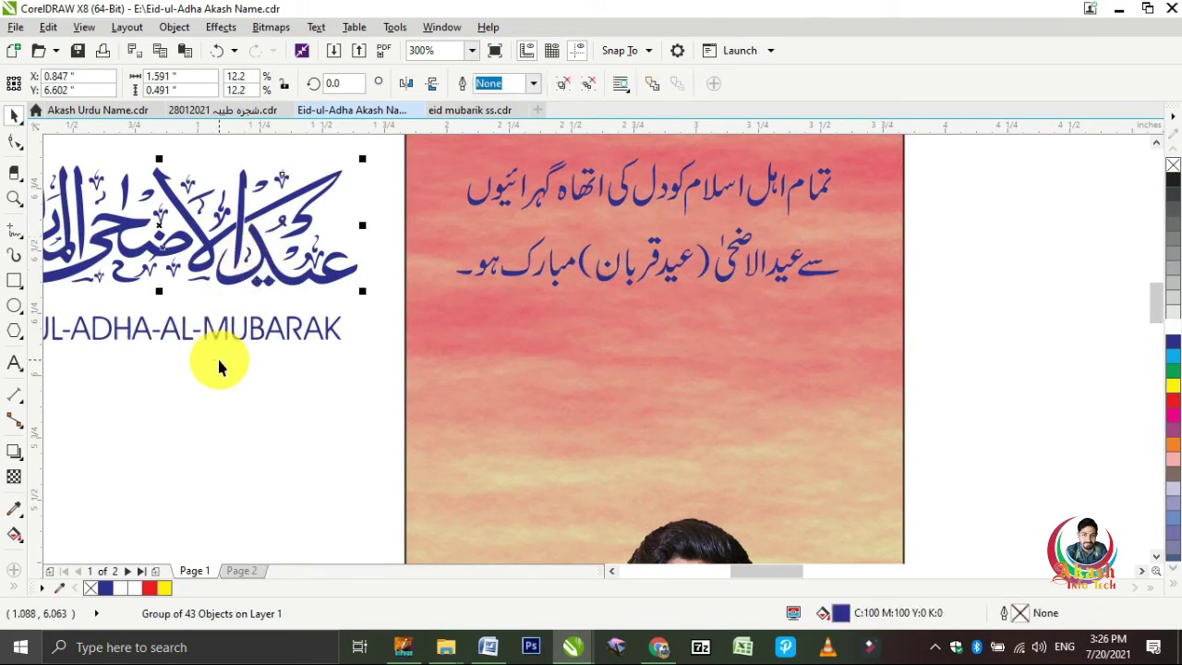
scroll(217, 356, "left", 2)
left_click(65, 373)
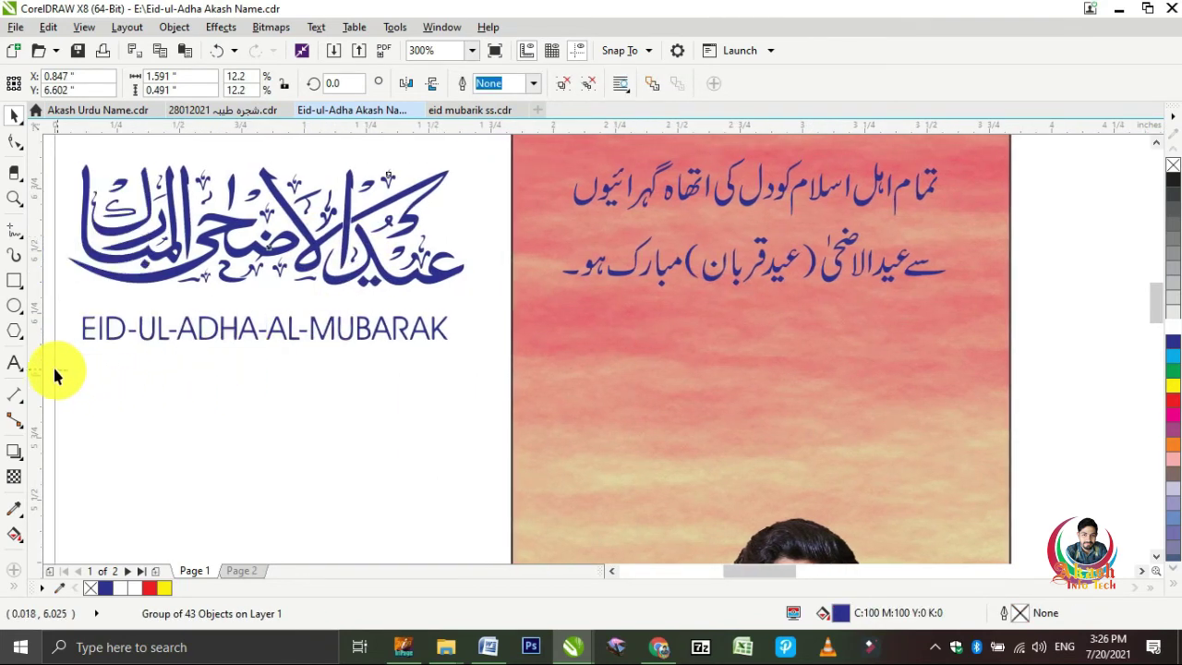
scroll(53, 375, "left", 1)
left_click_drag(77, 403, 608, 173)
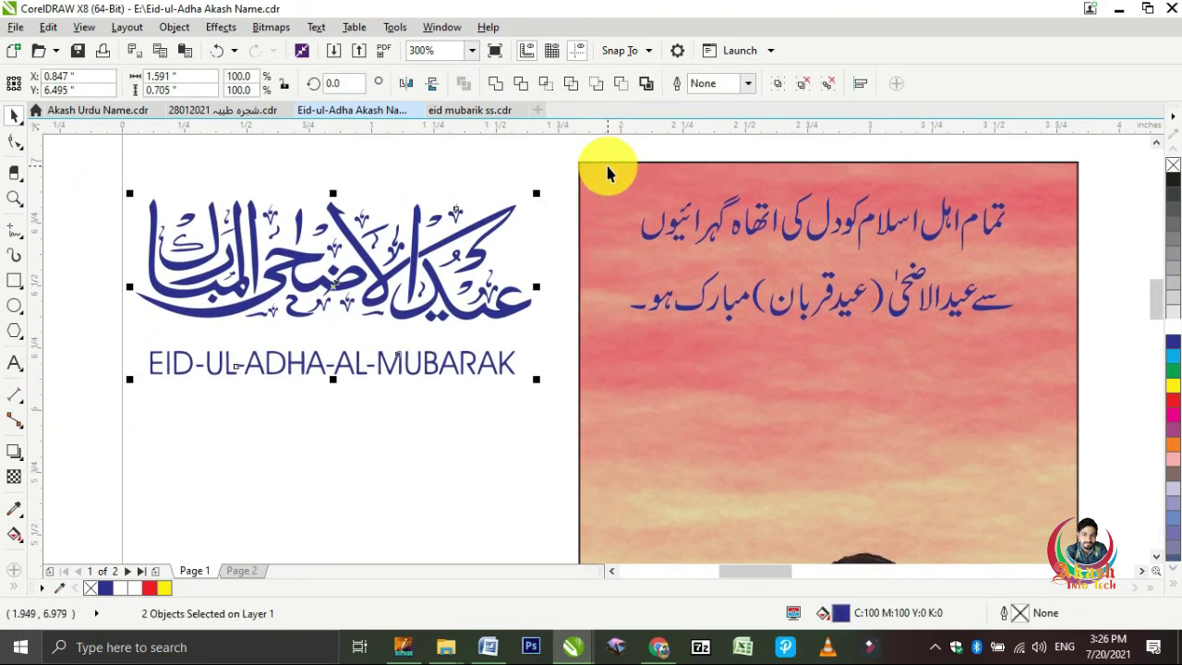
key("ctrl+g")
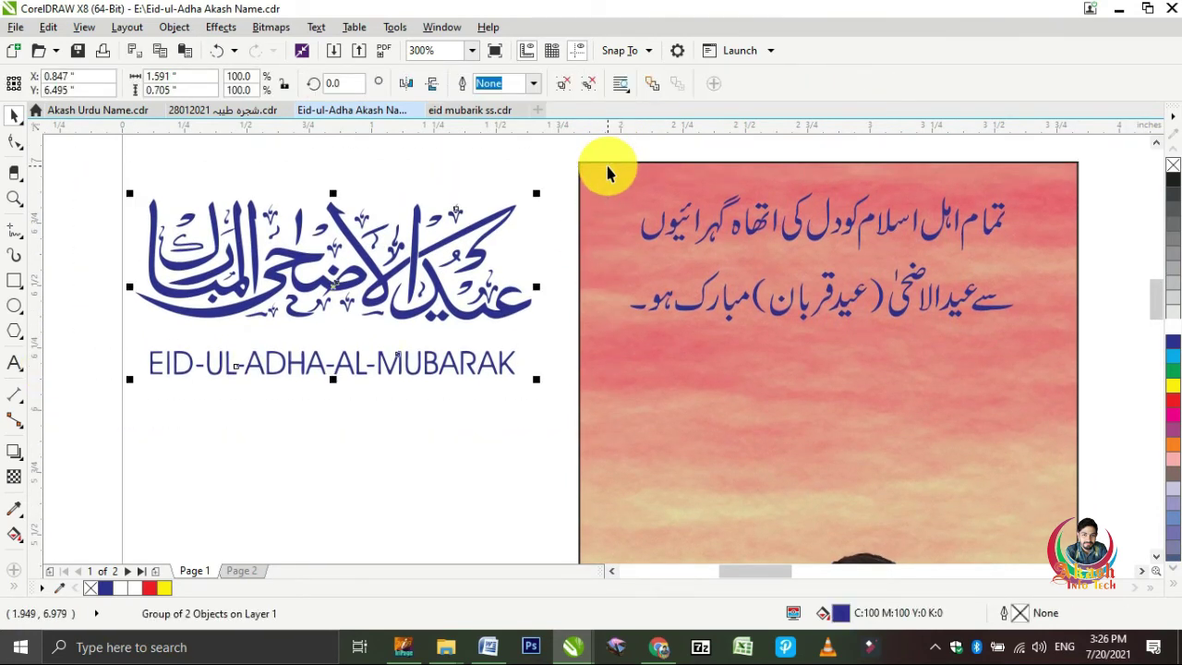
Move the Eid calligraphy group onto the textured rectangle, between the Urdu greeting and the portrait, and fill it with white
scroll(608, 173, "right", 4)
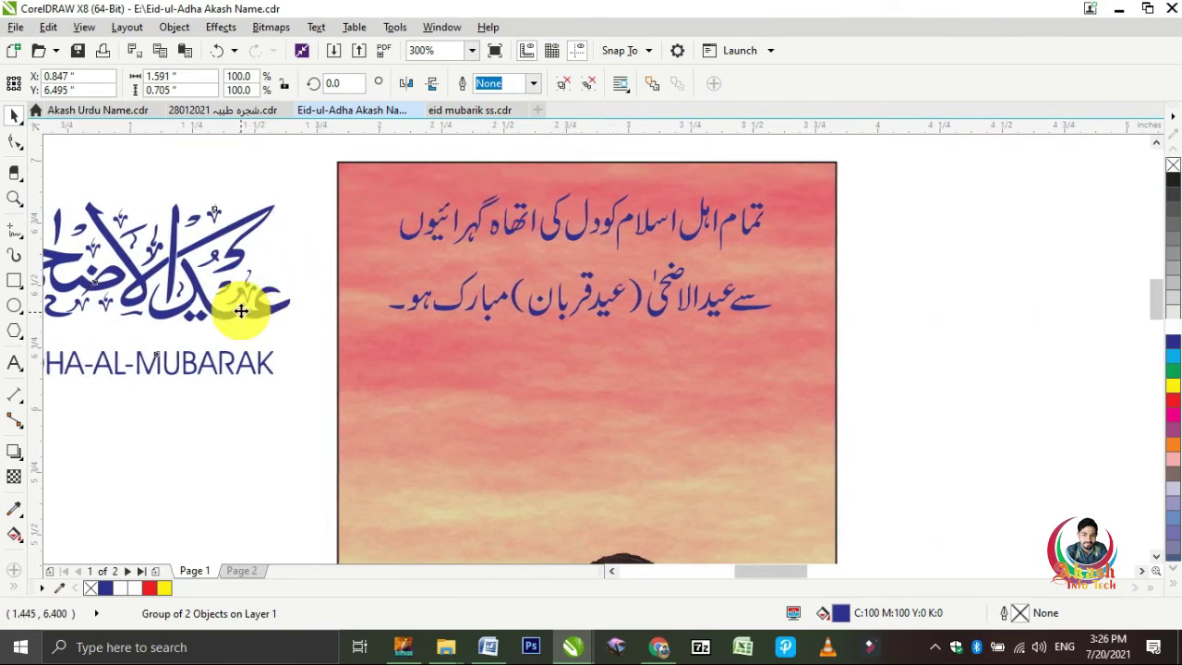
left_click_drag(241, 311, 741, 475)
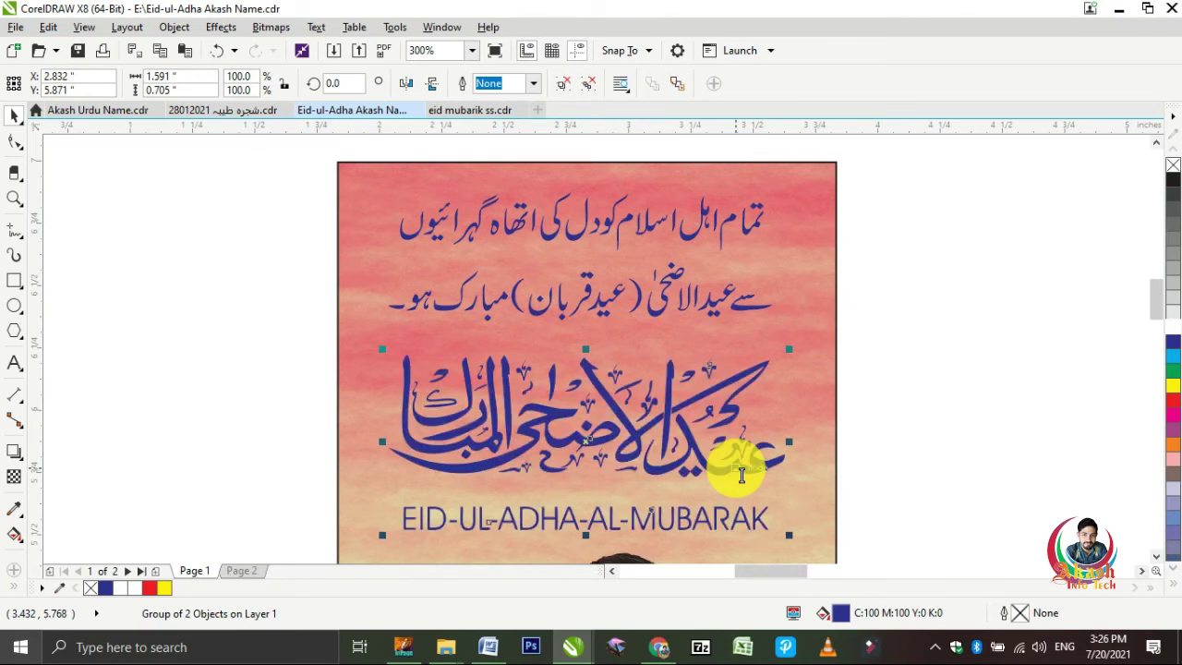
scroll(741, 475, "down", 2)
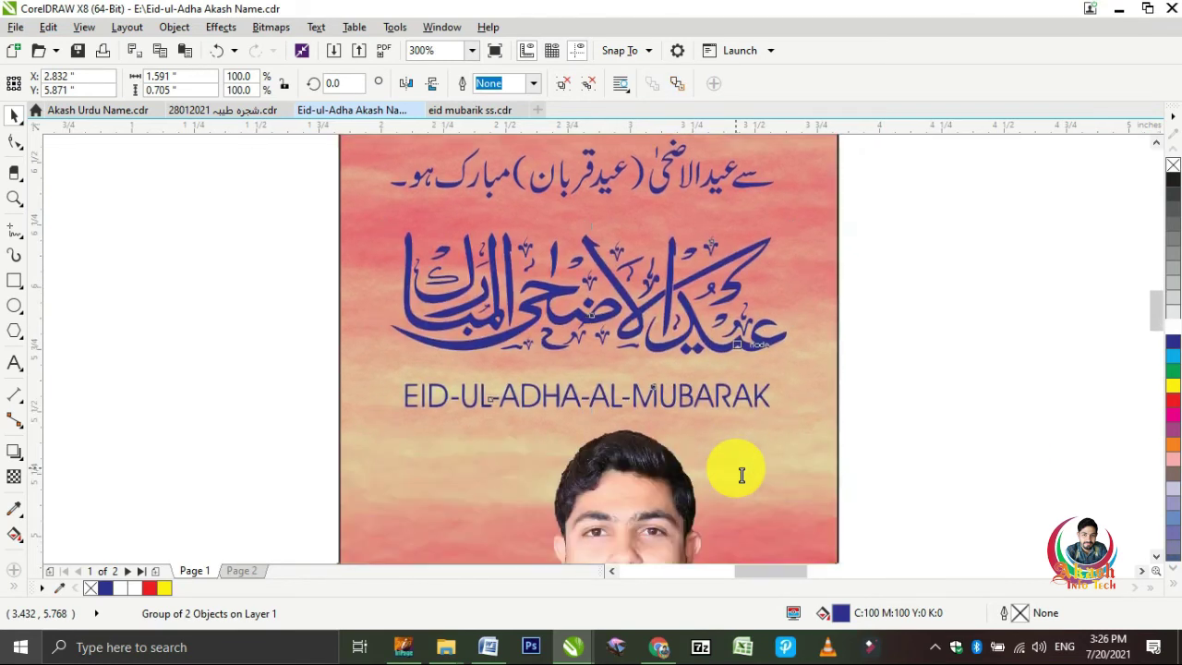
left_click(1171, 391)
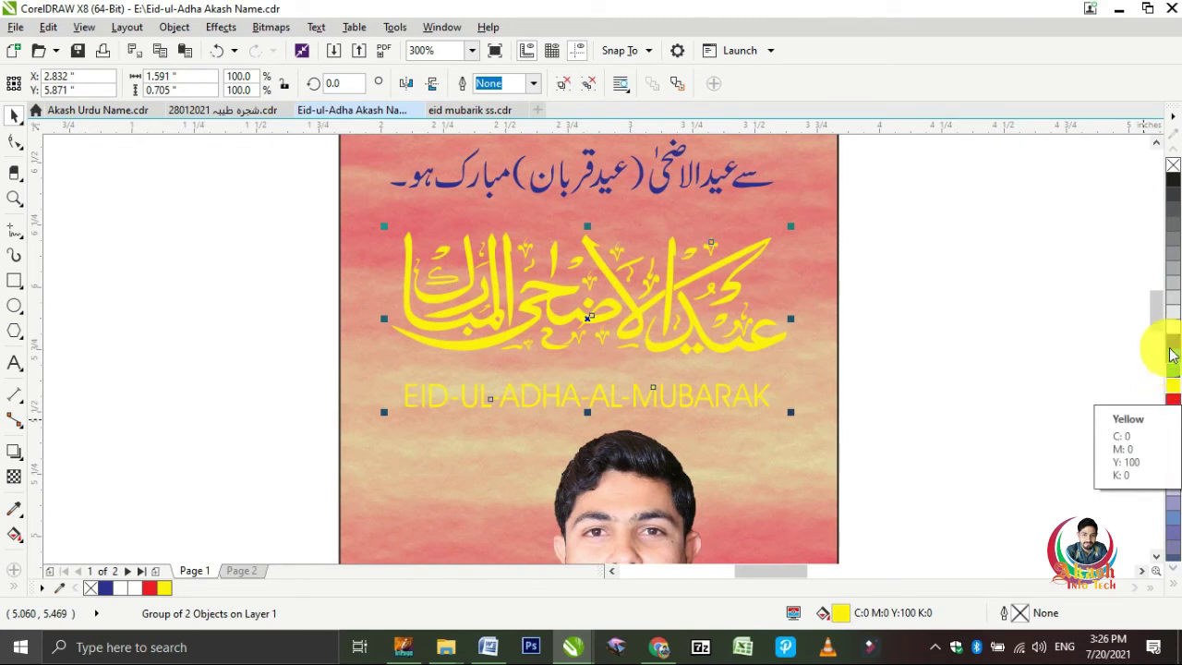
left_click(1172, 330)
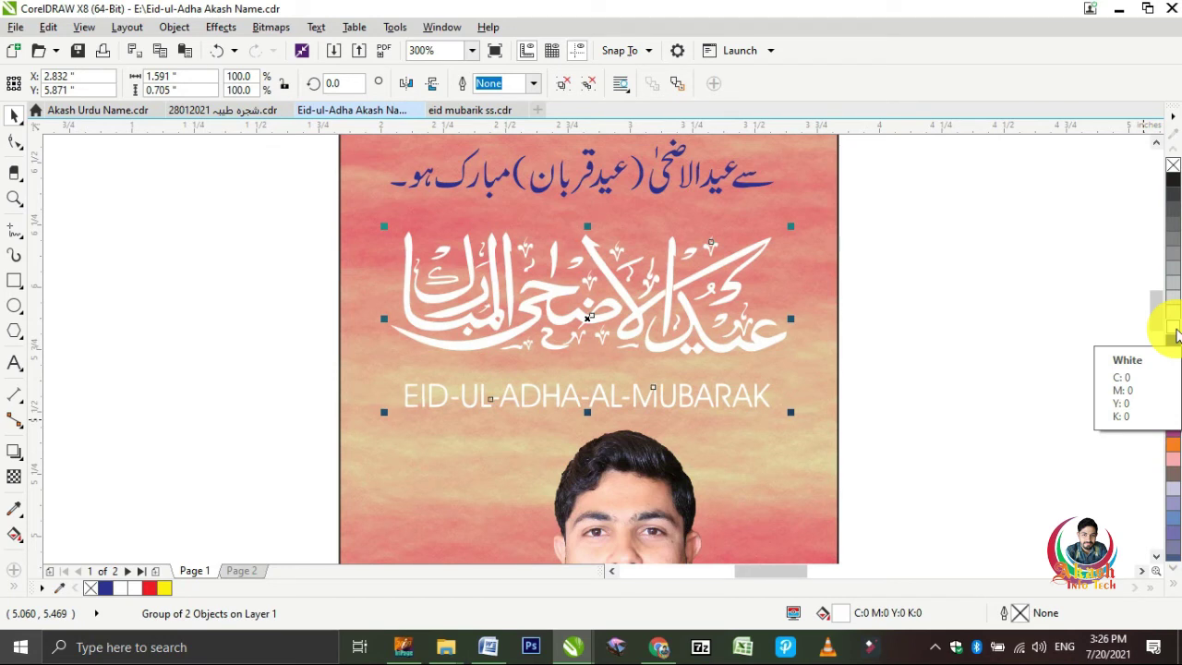
left_click(866, 363)
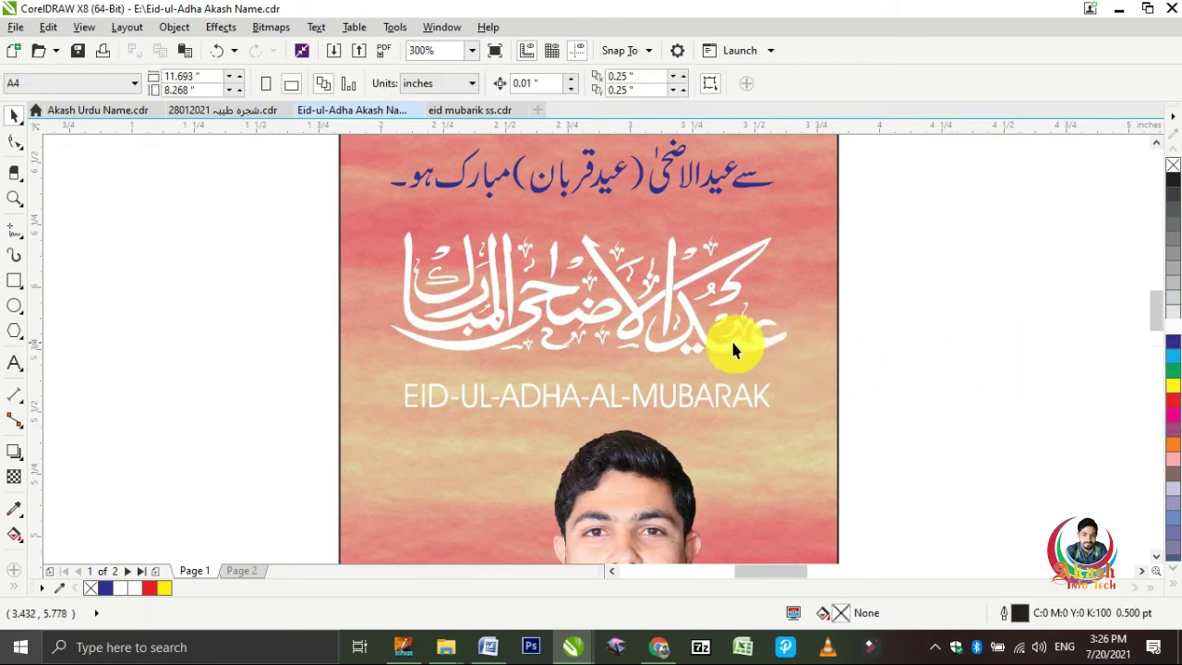
Give the white Eid calligraphy group a 1.0 pt outline with round corners and round line caps
left_click(730, 338)
left_click(533, 84)
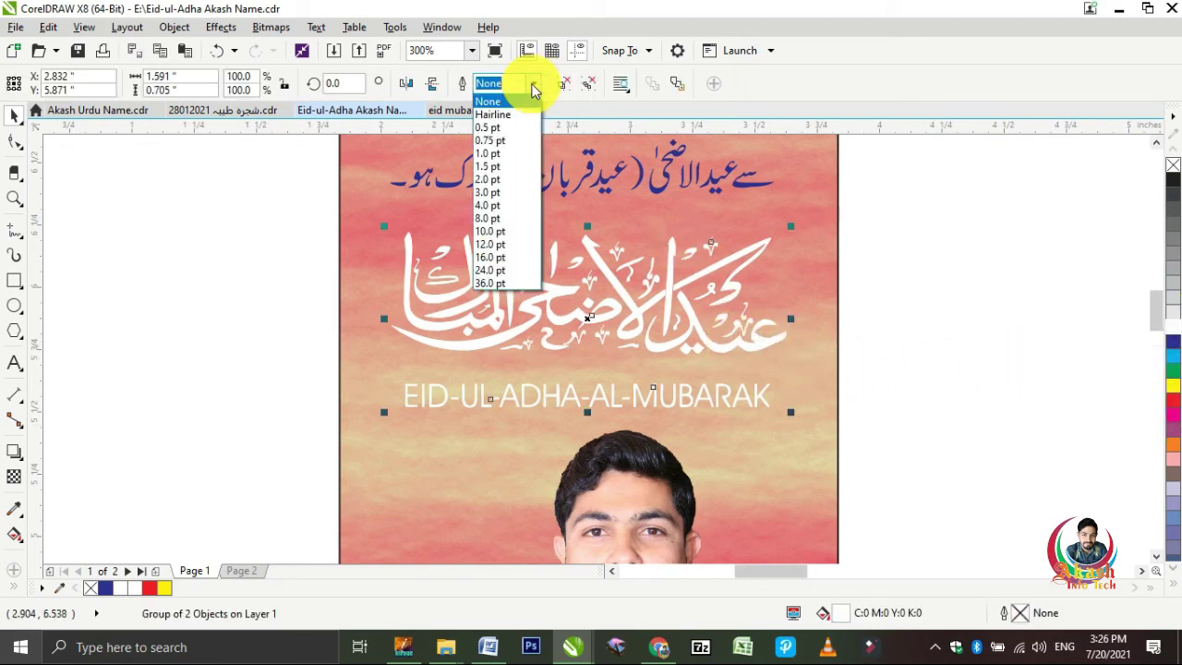
left_click(503, 153)
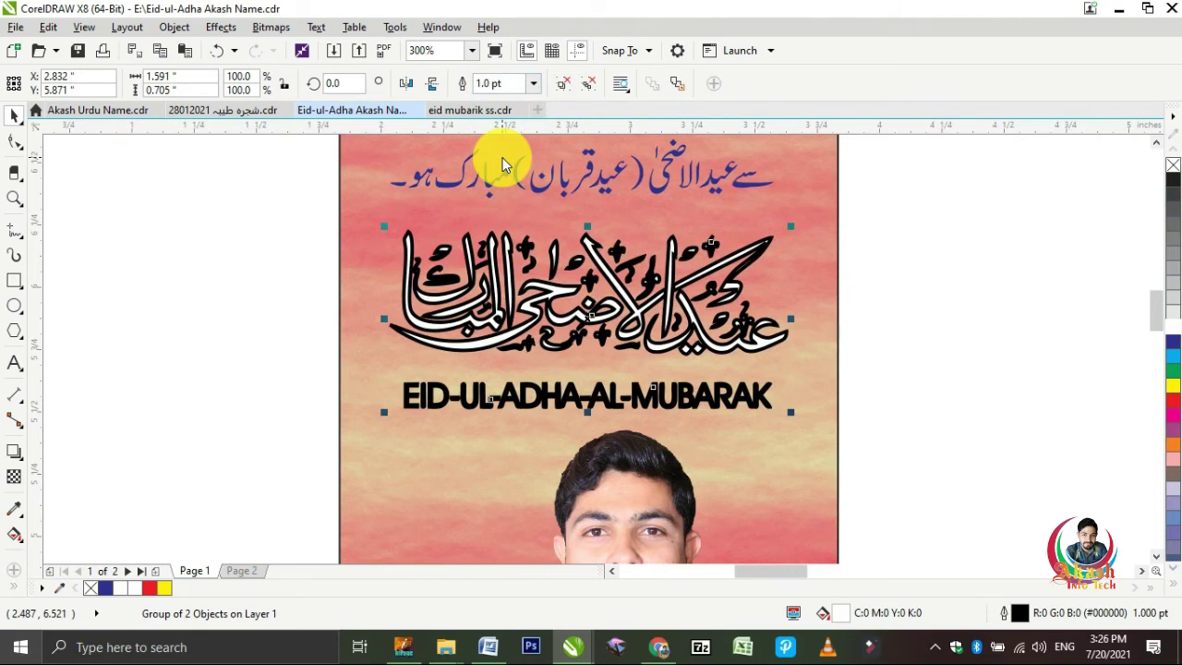
key("F12")
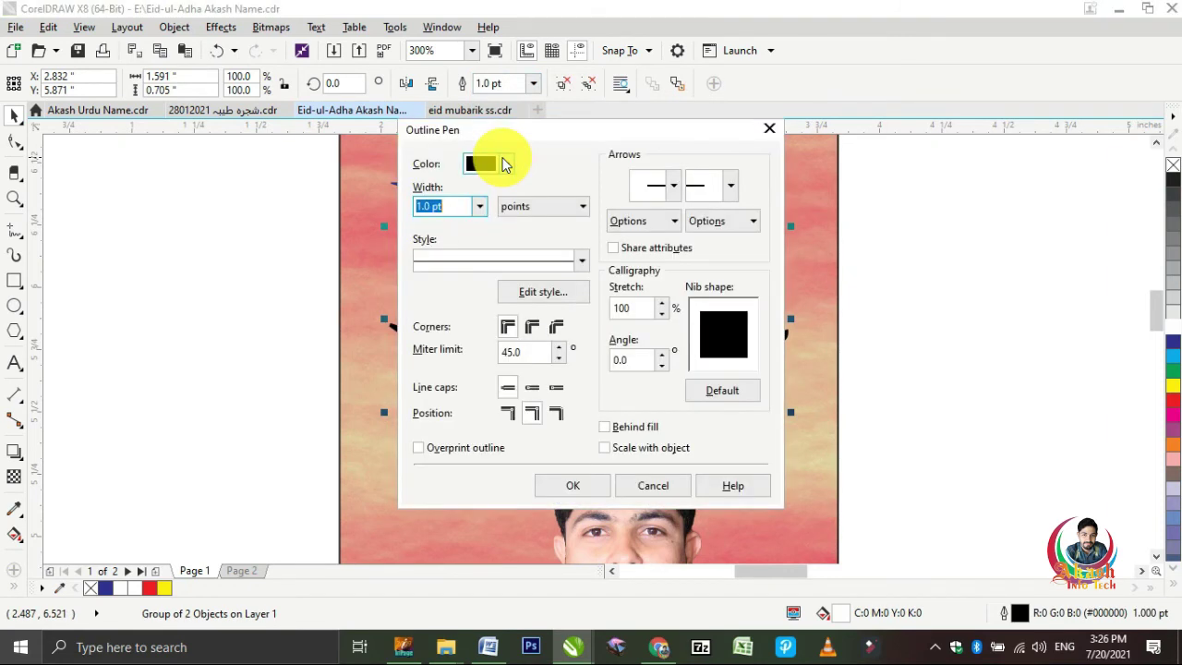
left_click(533, 328)
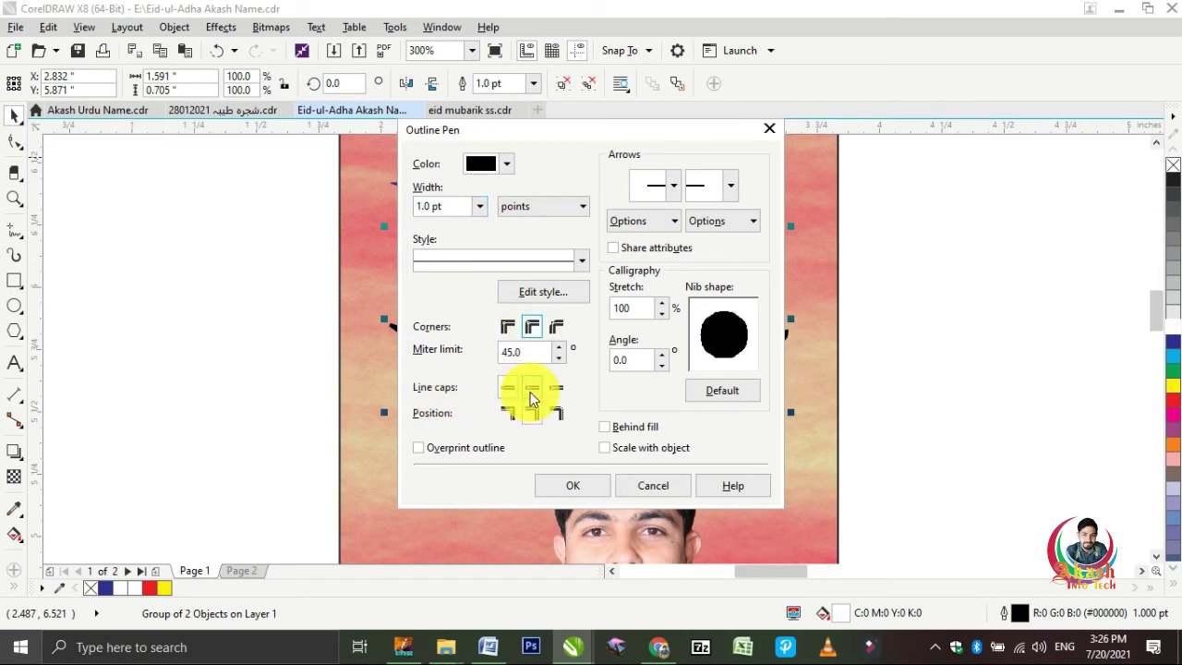
left_click(532, 389)
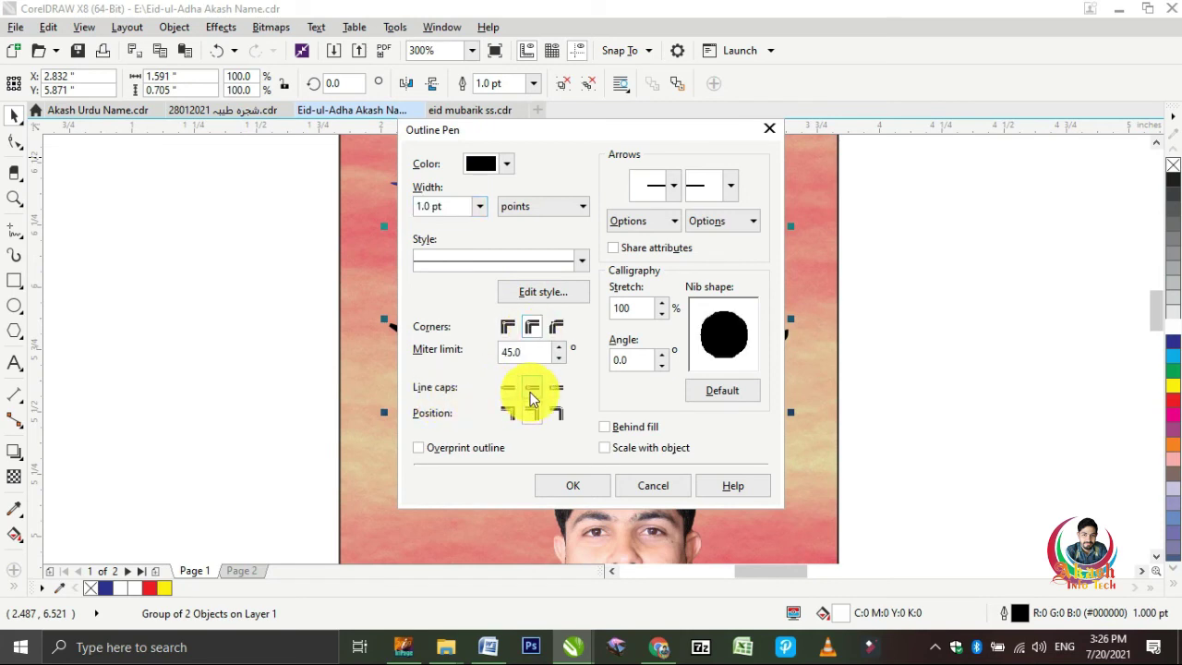
Enable overprint outline, behind fill and scale with object for the calligraphy group's outline, and colour it white (#FFFFFF)
left_click(416, 450)
left_click(604, 427)
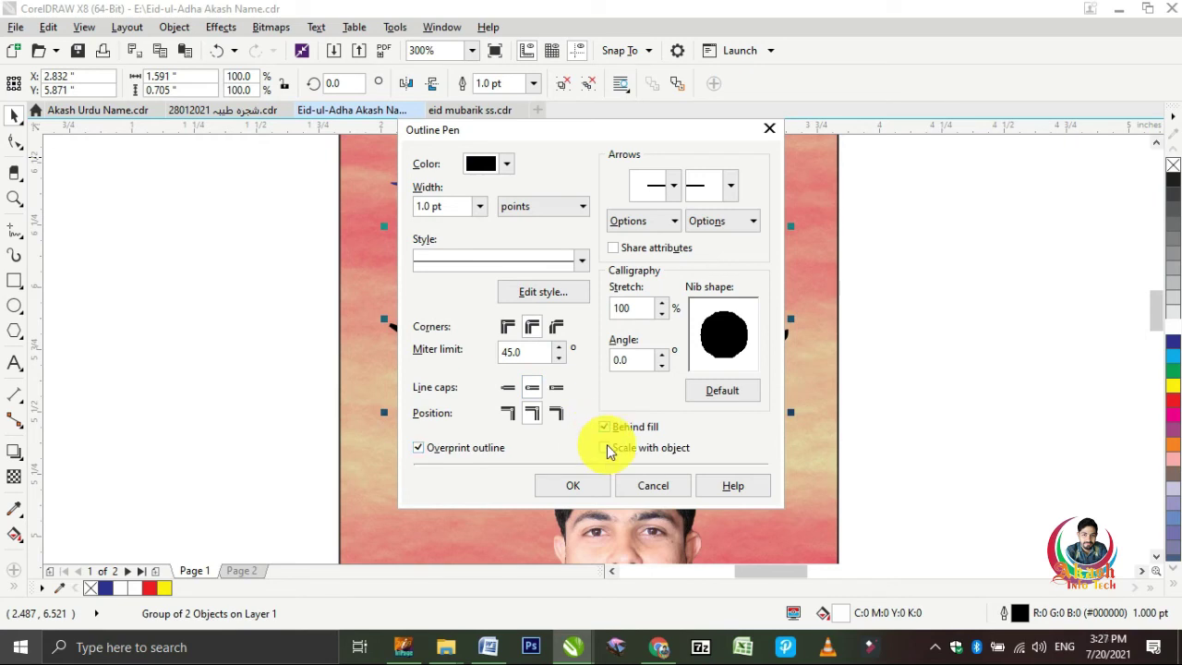
left_click(605, 448)
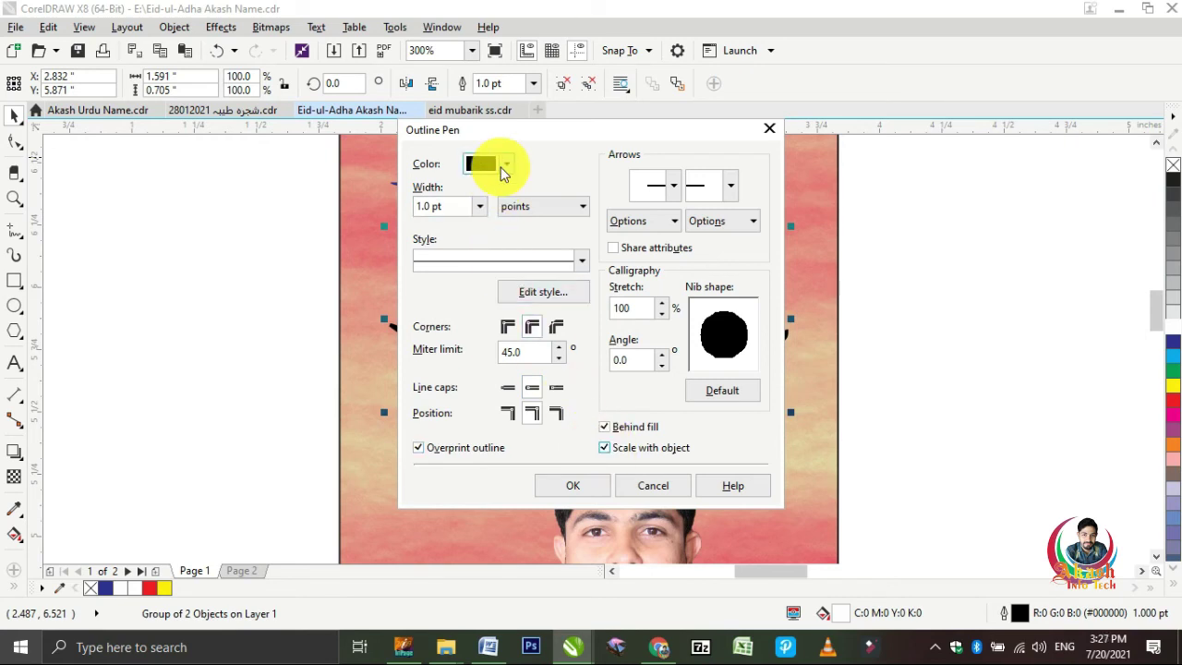
left_click(503, 172)
left_click_drag(487, 256, 464, 232)
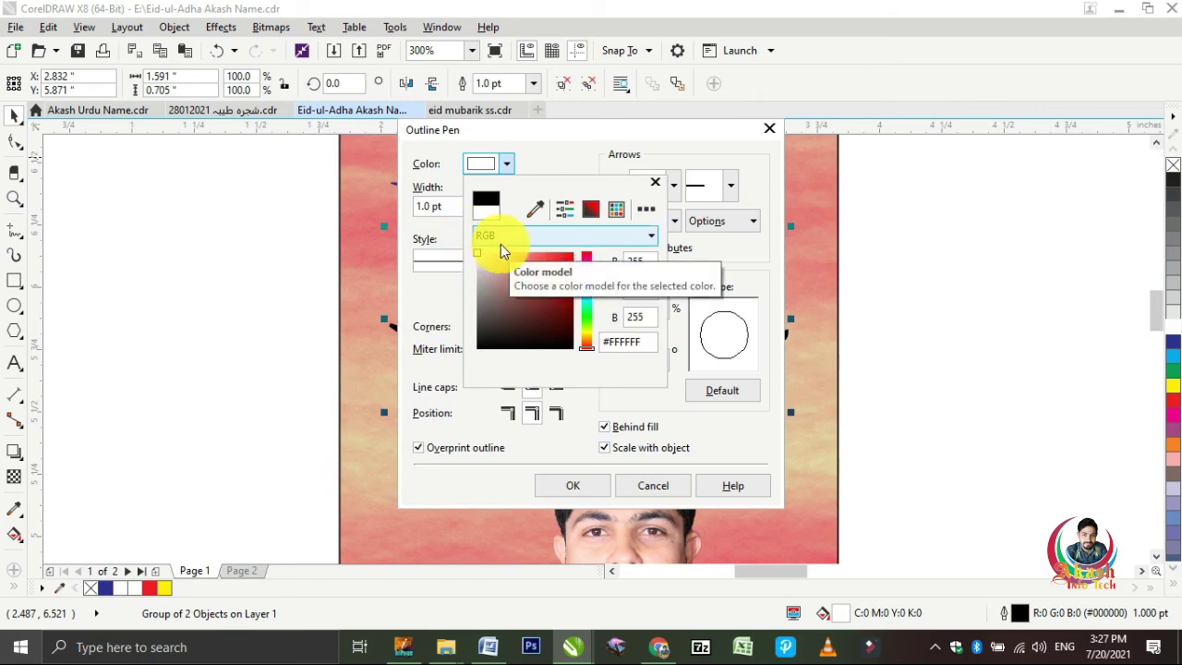
left_click(571, 475)
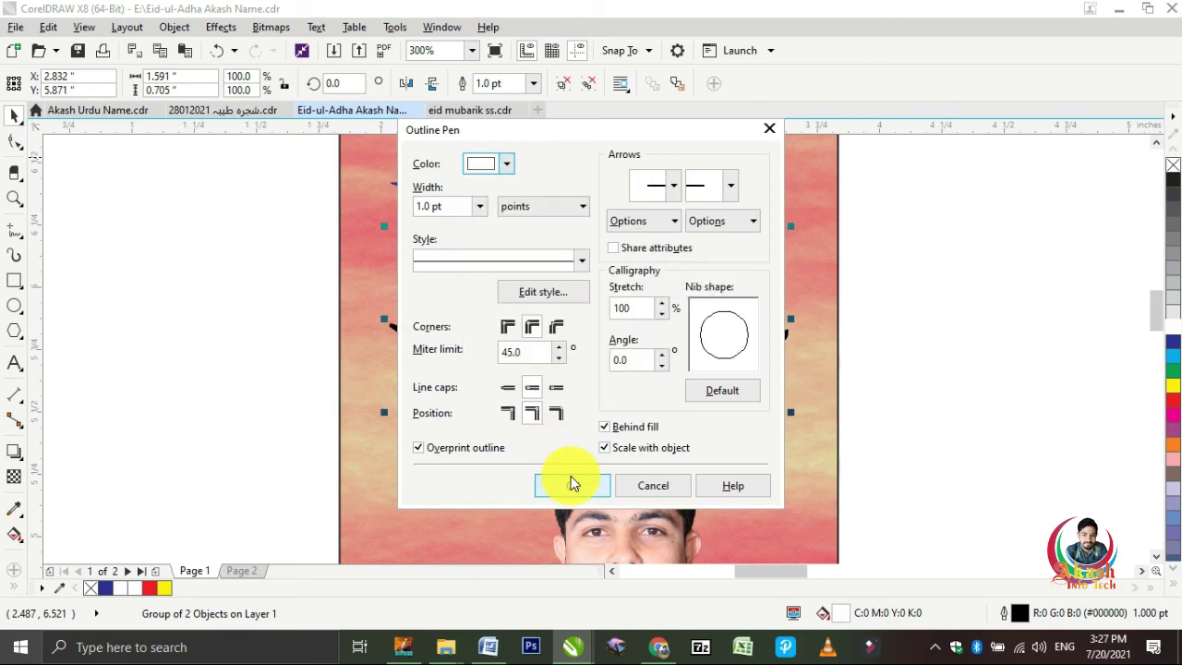
left_click(572, 484)
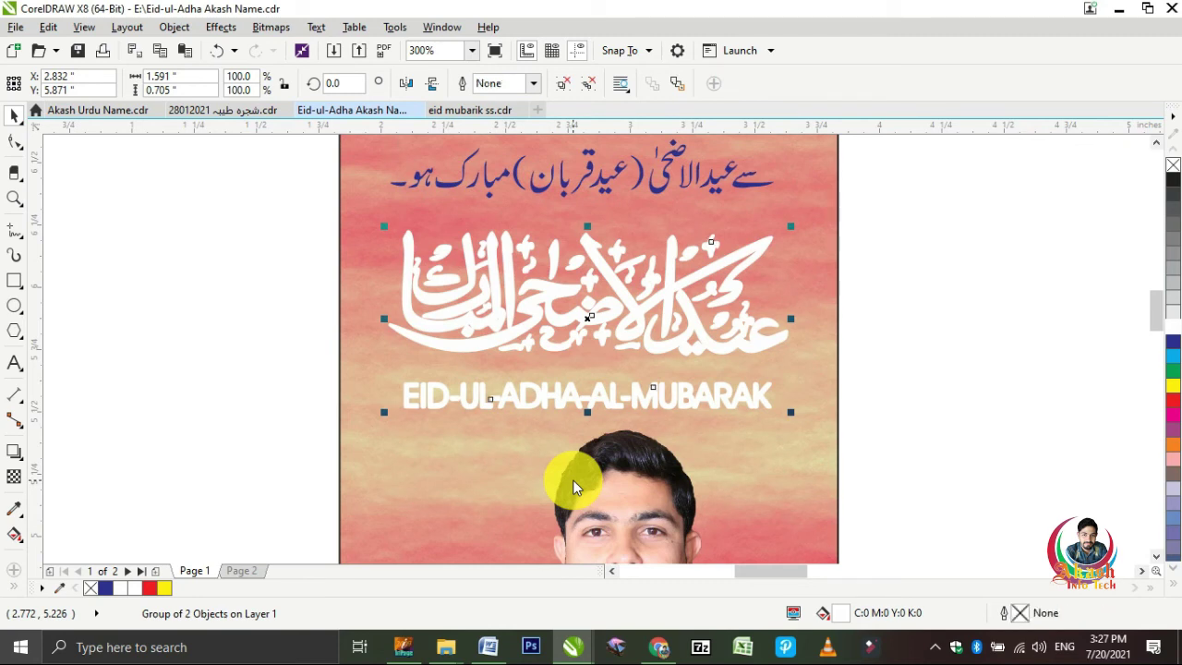
Try a yellow fill on the Eid calligraphy group, settle on black, and deselect the group
left_click(1172, 390)
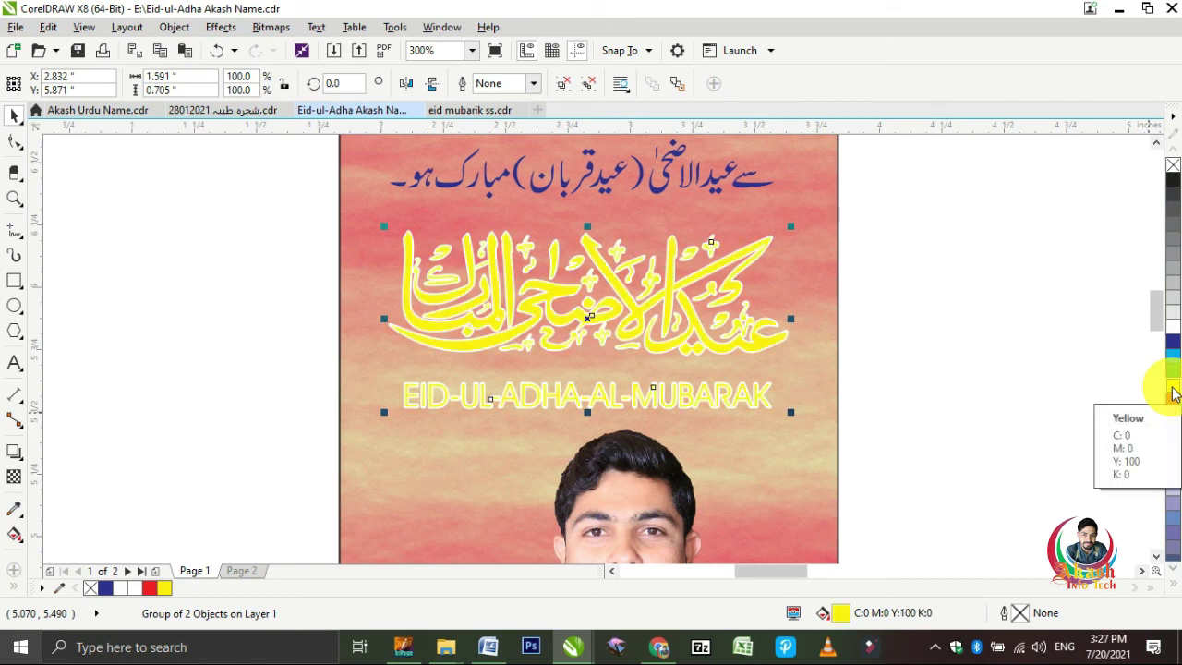
left_click(1173, 180)
left_click(940, 284)
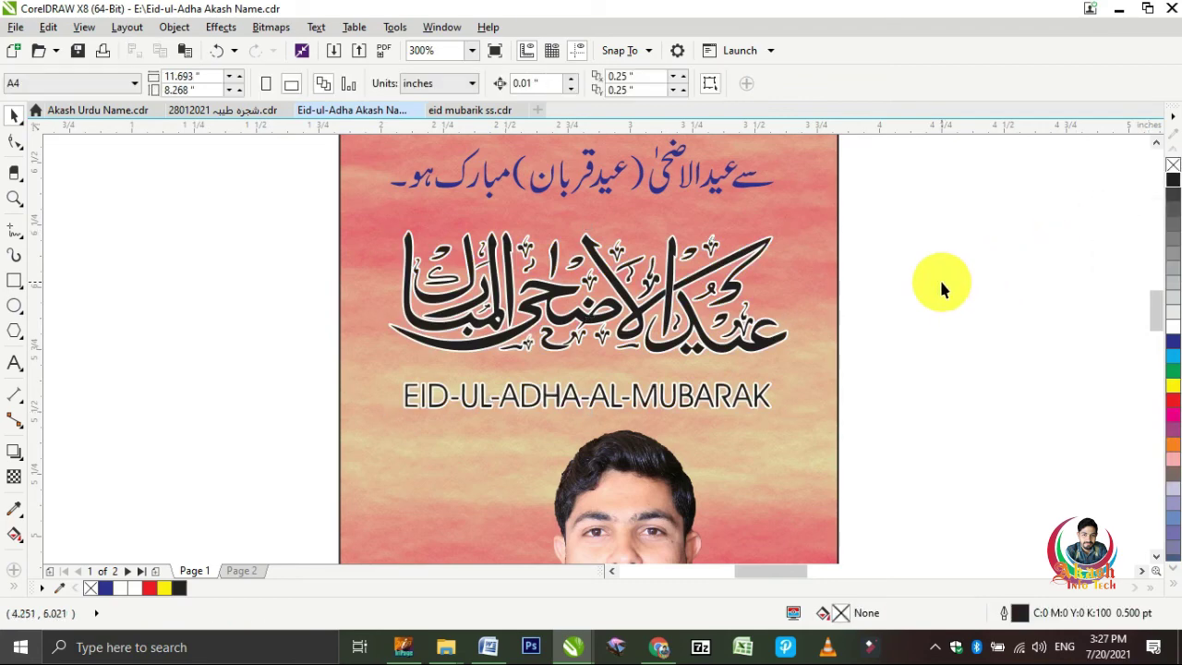
Recolour the two-line Urdu greeting above the calligraphy, trying 10% black before settling on a yellow fill
scroll(939, 289, "down", 2)
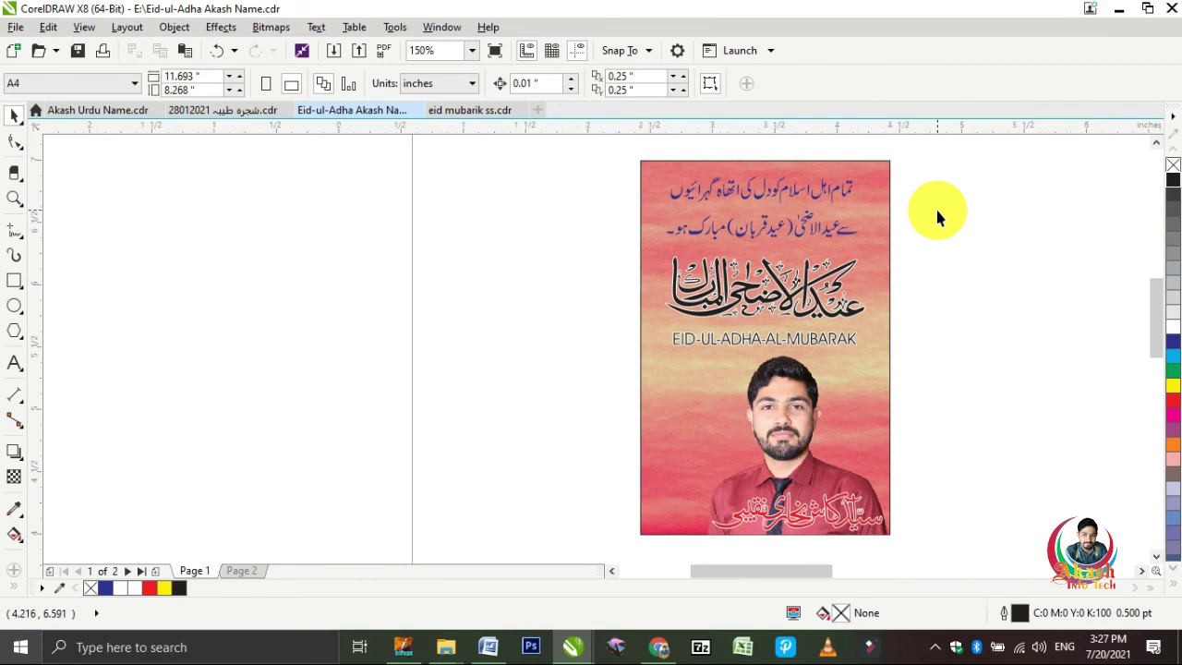
left_click_drag(842, 164, 555, 264)
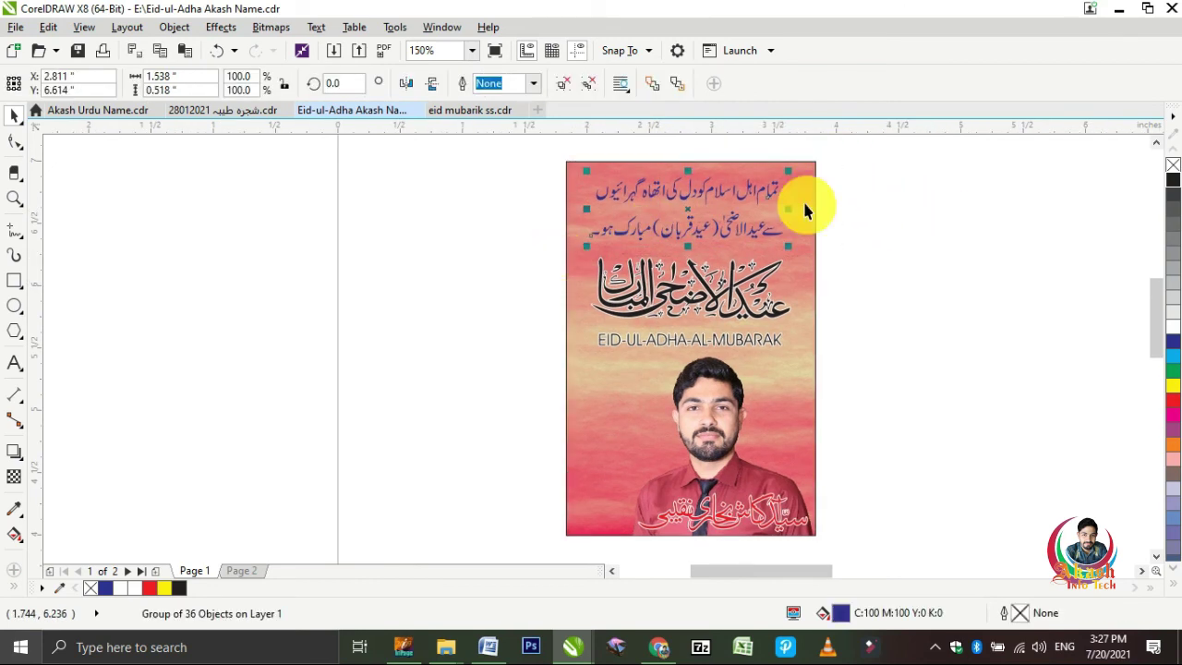
left_click(1173, 324)
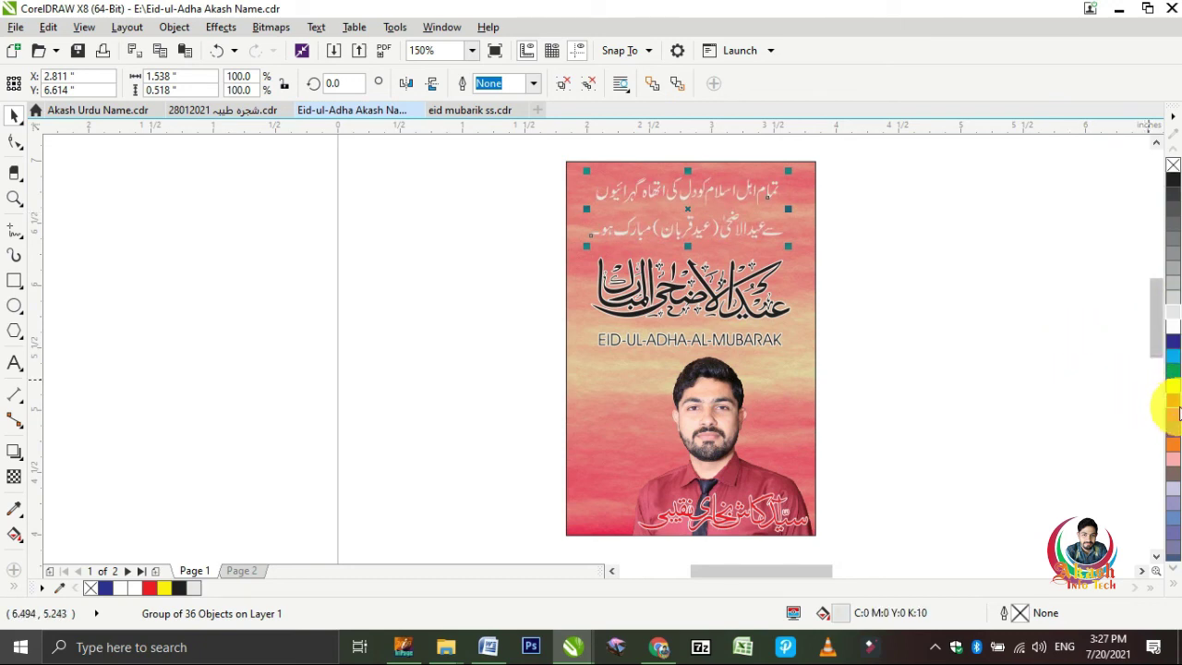
left_click(1174, 388)
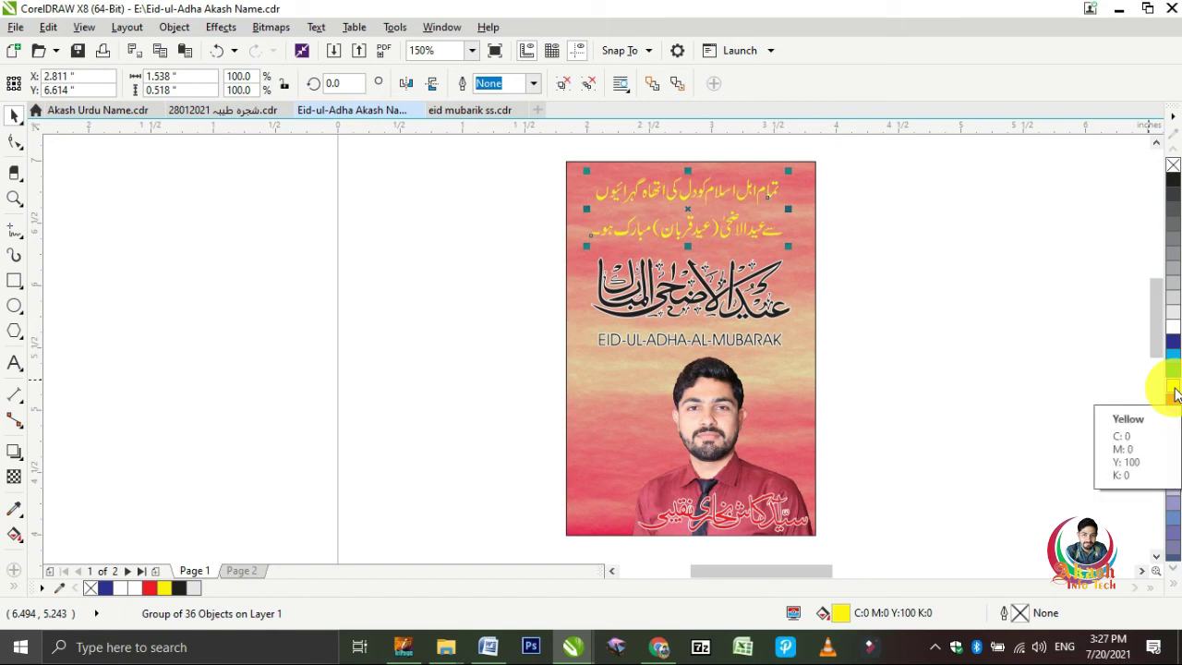
left_click(882, 365)
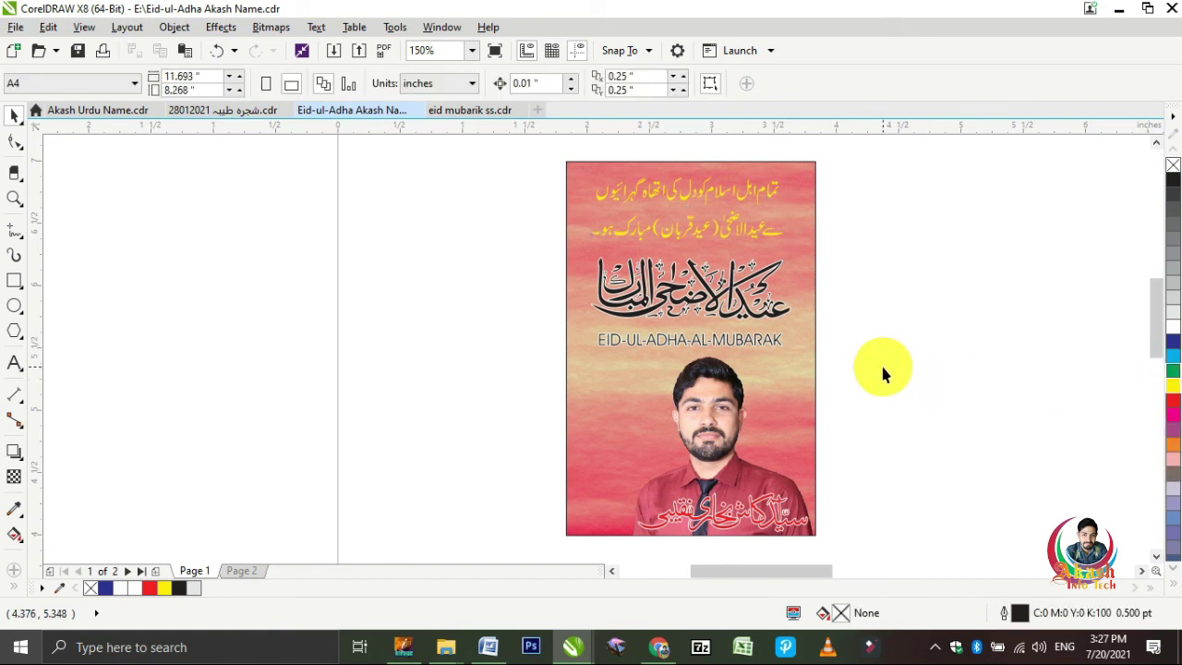